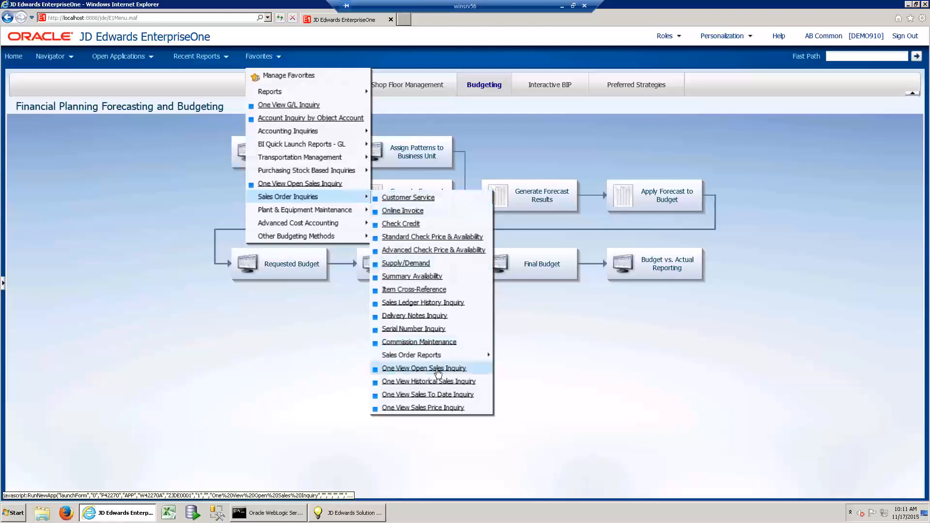
Open One View Open Sales Inquiry and find the open sales records for order company 00001.
click(438, 370)
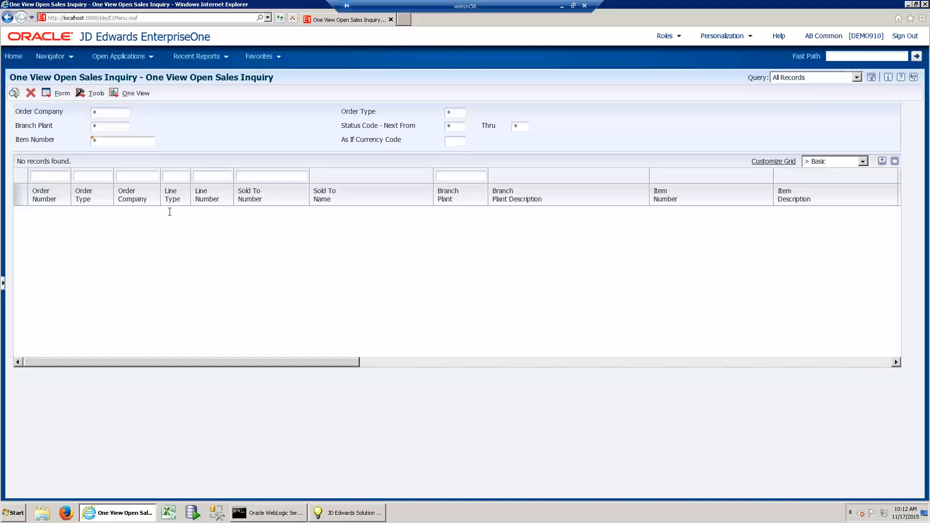
double_click(110, 118)
text(00001)
click(14, 93)
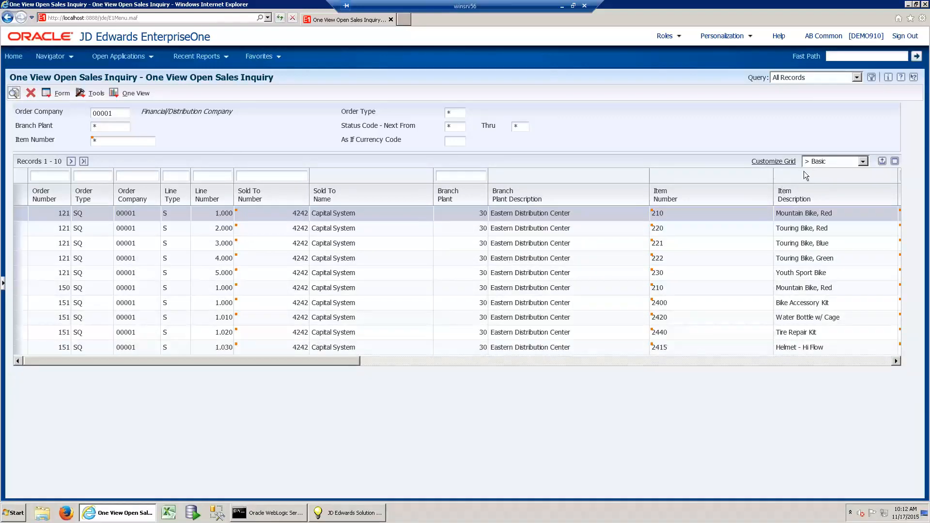
Switch the grid format to Show All Columns and rerun the search.
click(863, 162)
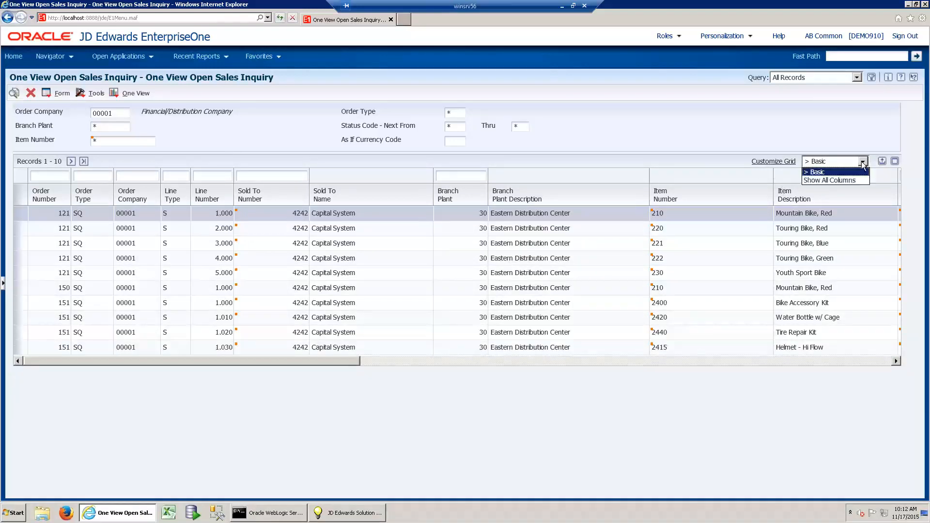
click(849, 180)
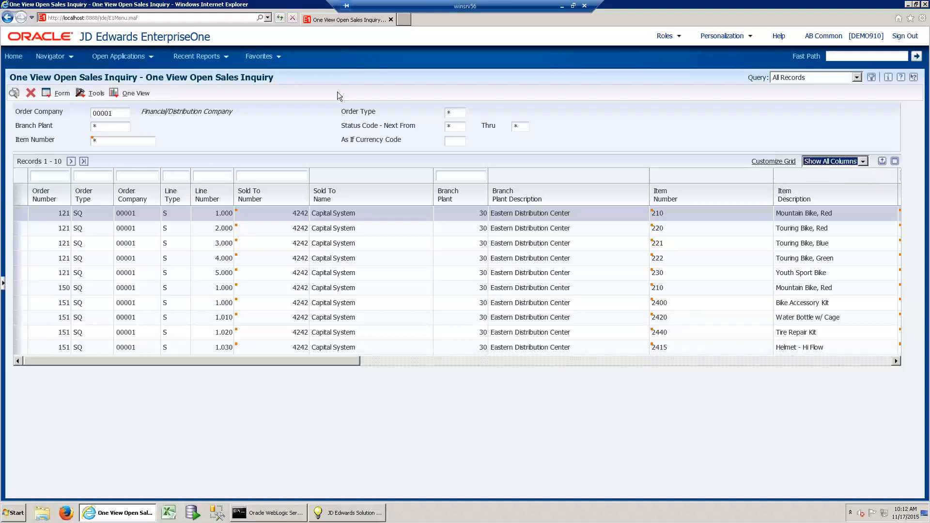
click(13, 93)
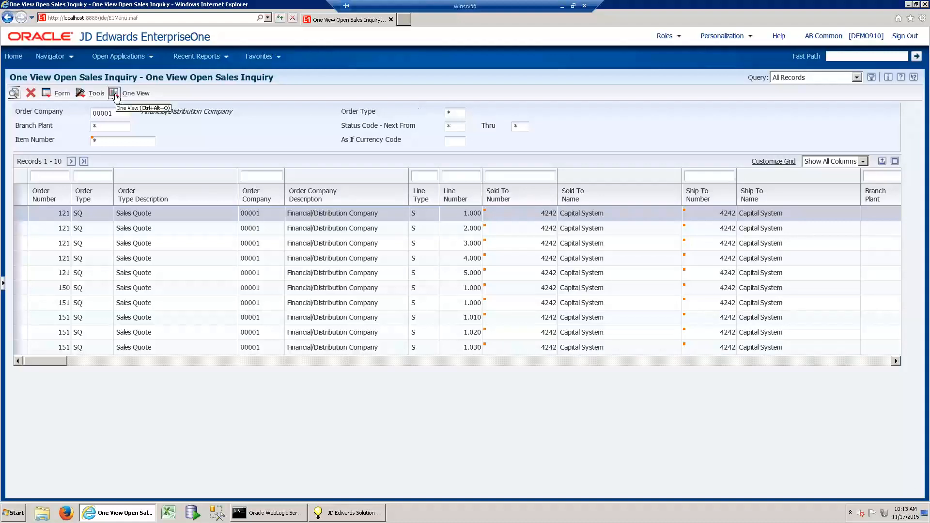
Start a new One View report definition and add the Sold To Number and Sold To Name columns to it.
click(114, 94)
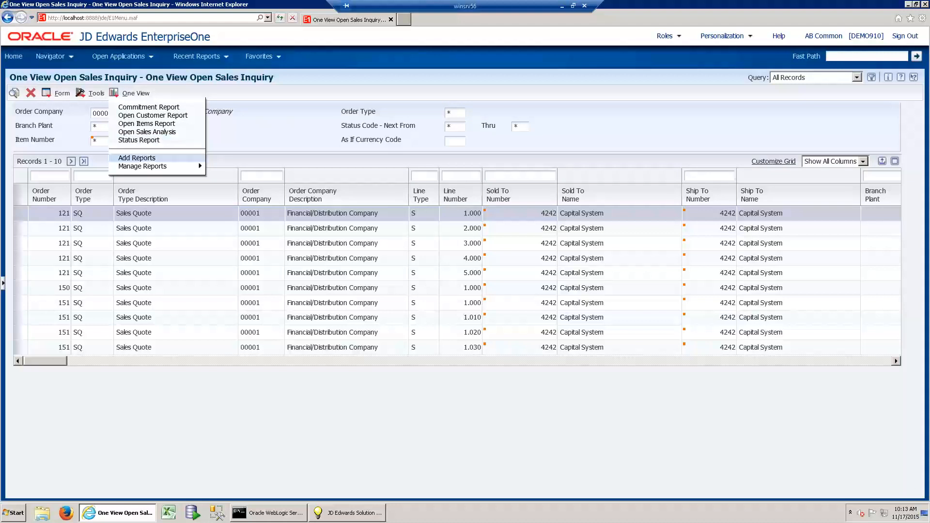
click(144, 158)
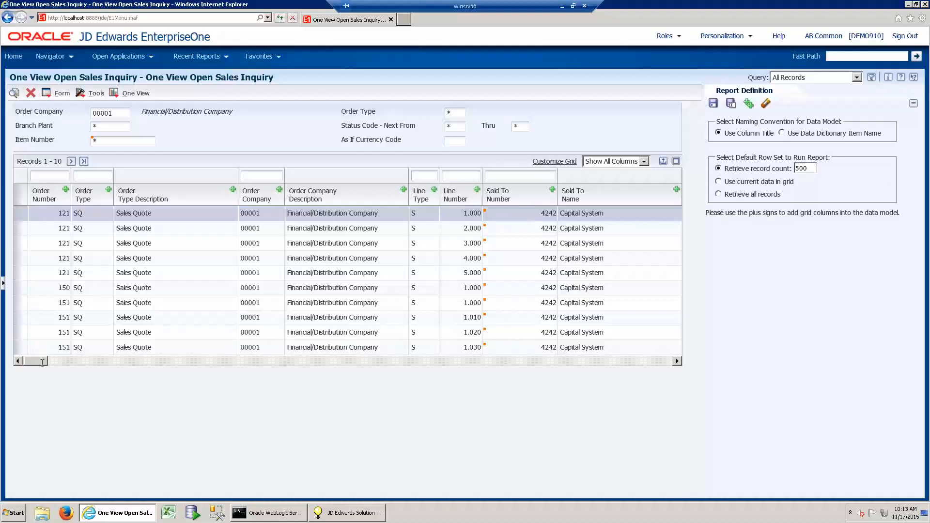
drag(42, 364, 47, 365)
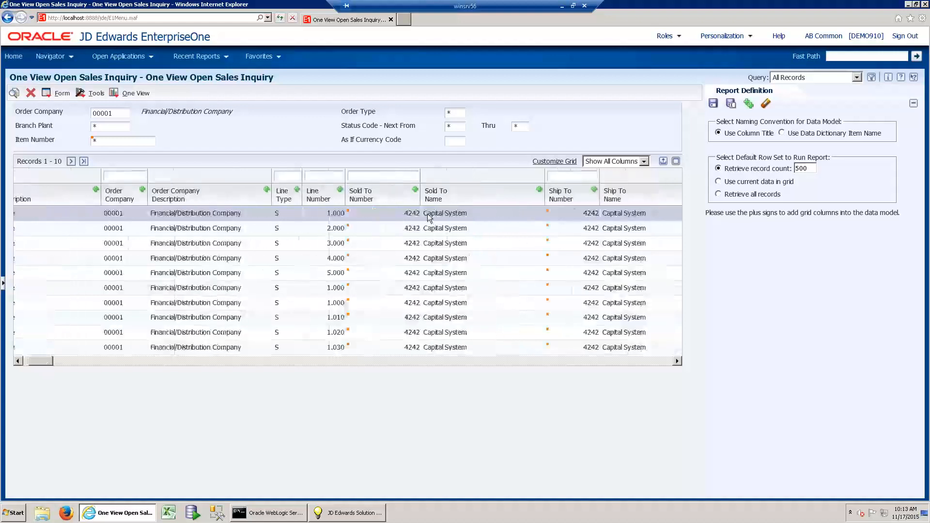
click(417, 189)
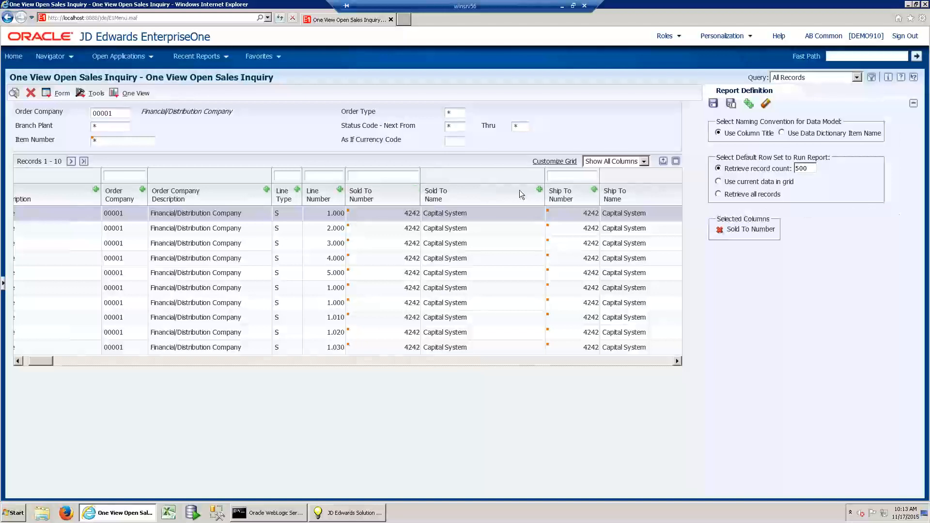
click(539, 190)
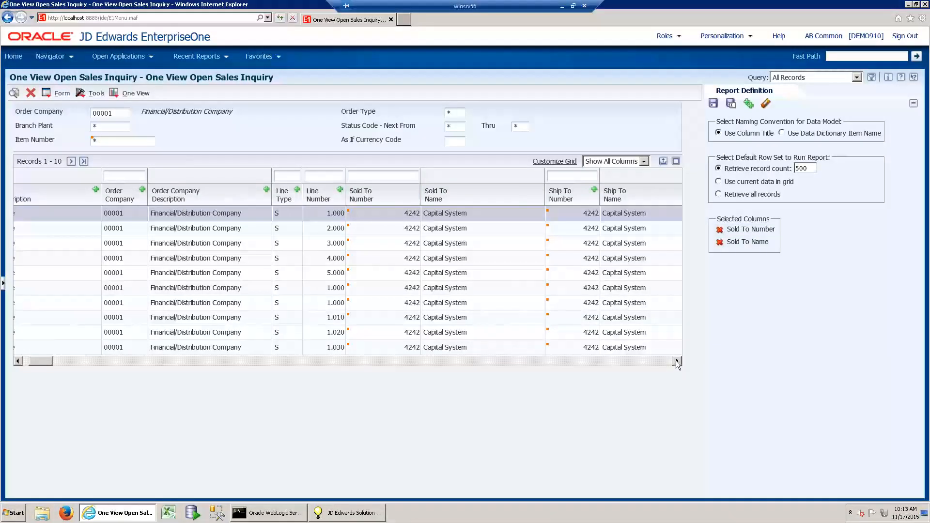
Add the Branch Plant and Branch Plant Description columns to the report definition.
click(676, 361)
click(677, 361)
click(678, 361)
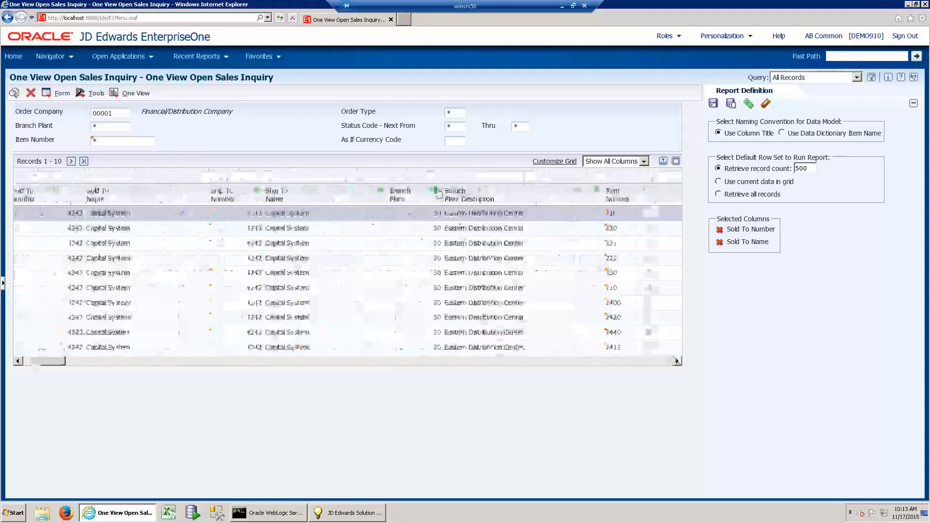
click(436, 189)
click(596, 189)
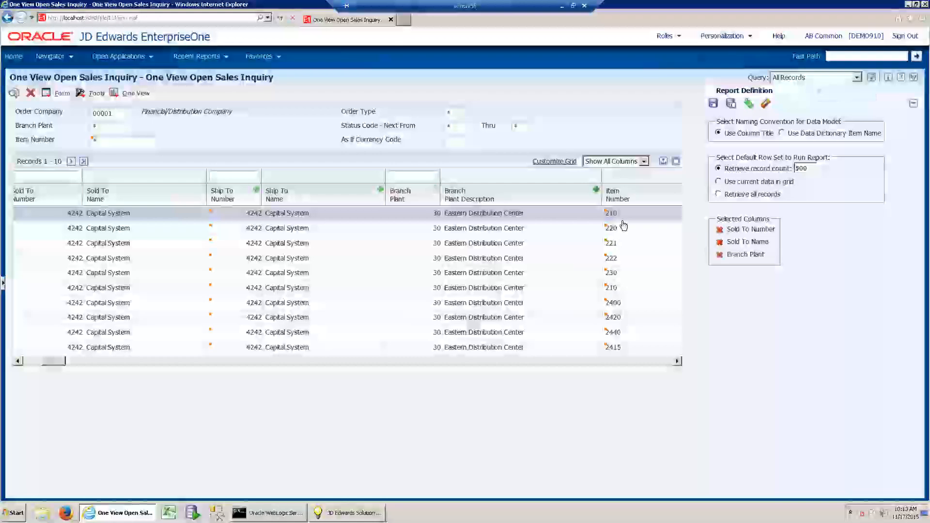
Add the 2nd Item Number and Item Description columns to the report definition.
click(677, 361)
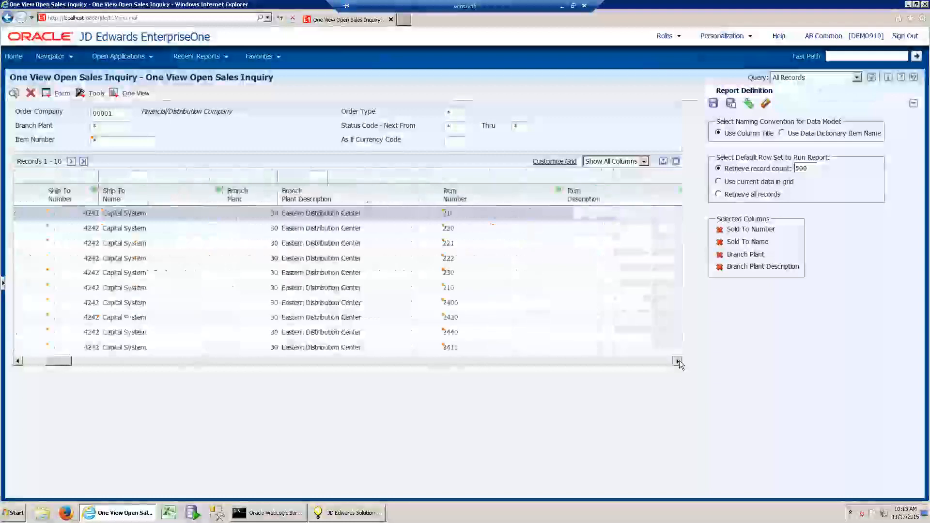
click(678, 361)
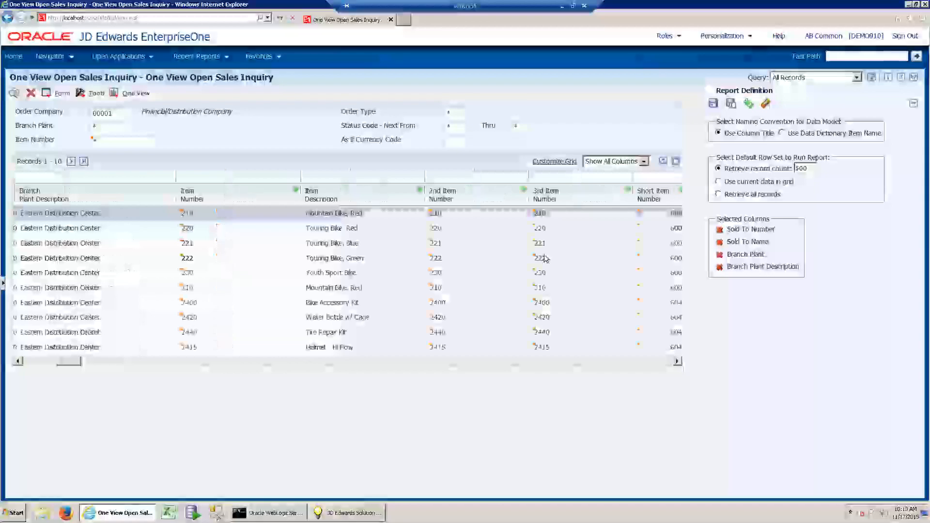
click(420, 189)
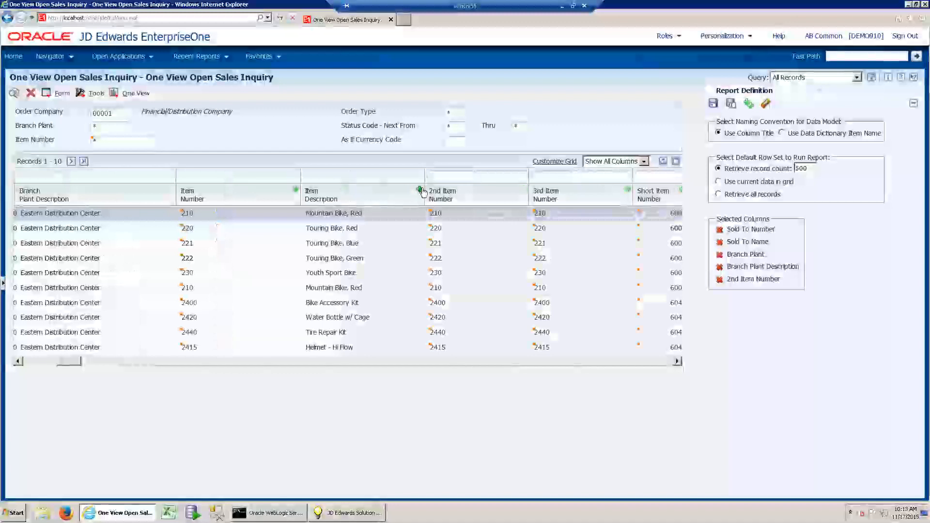
click(420, 189)
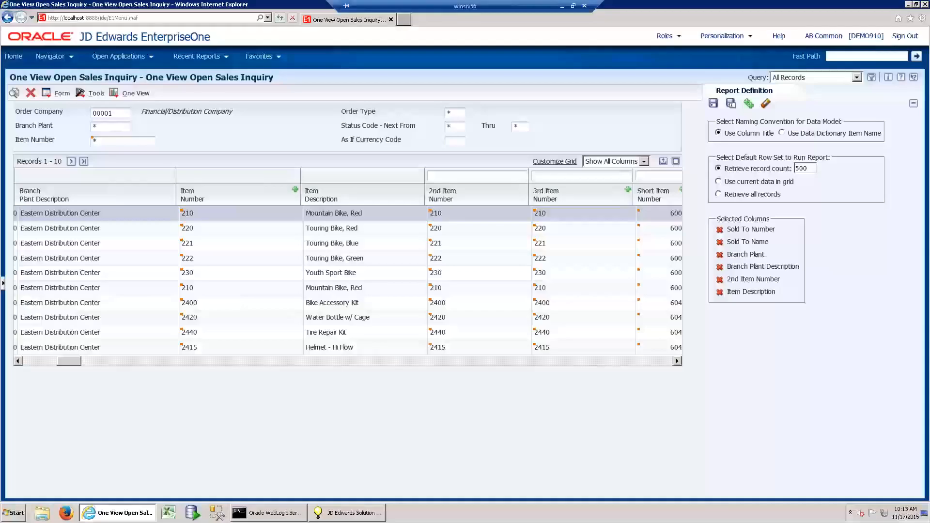
Add the Last Status, Last Status Description and Next Status columns to the report definition.
click(677, 361)
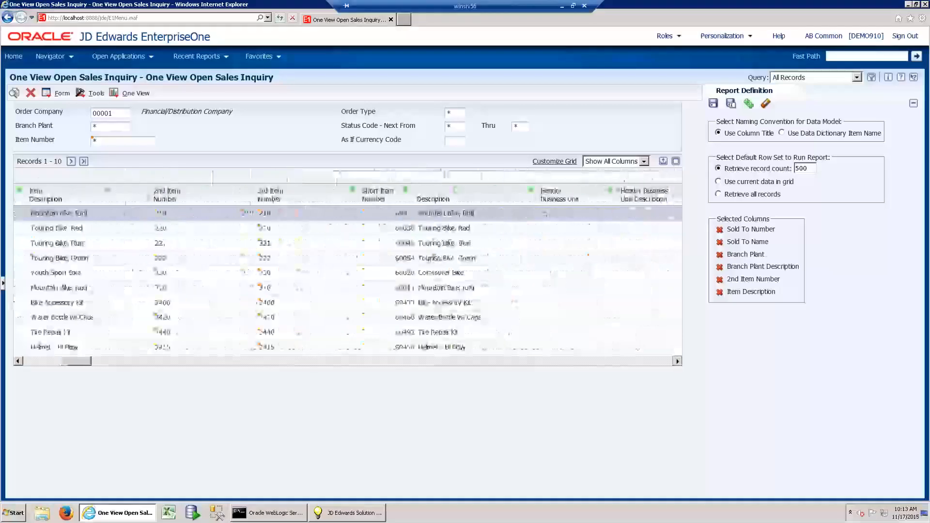
click(677, 361)
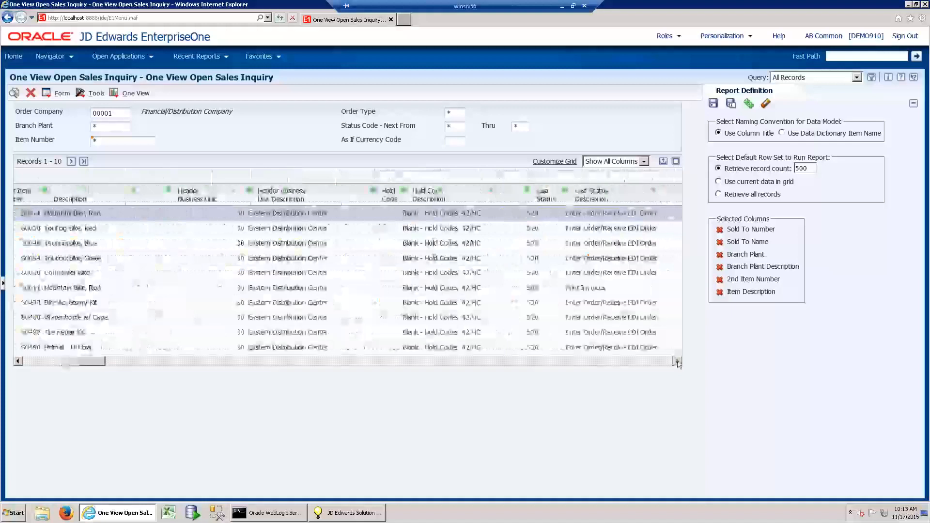
click(677, 361)
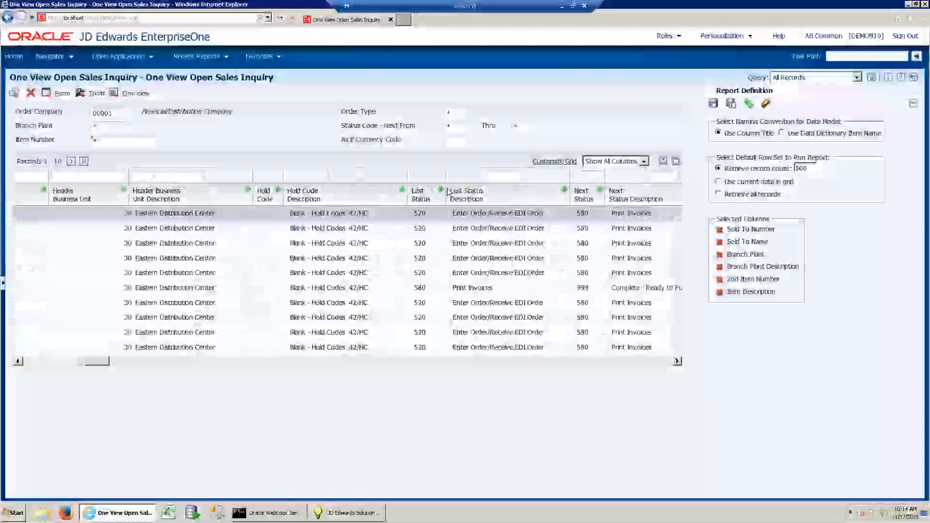
click(440, 189)
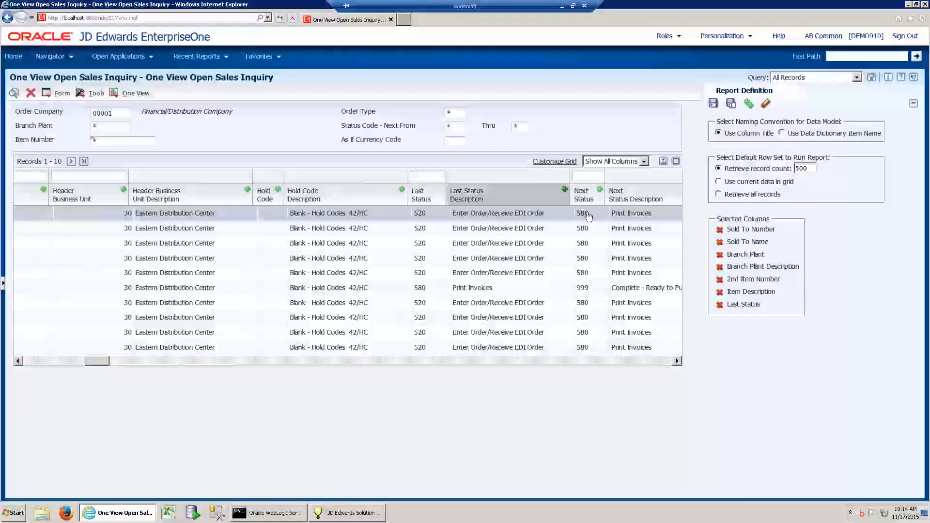
click(600, 189)
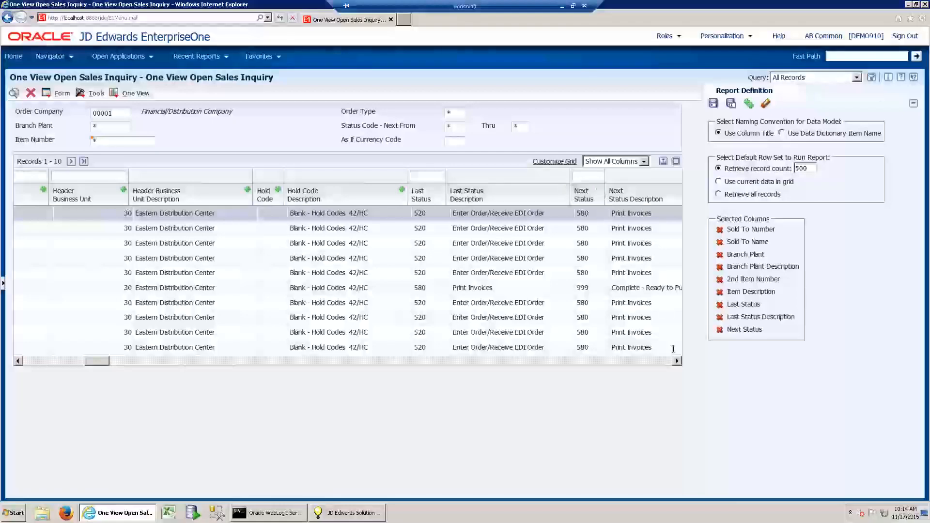
Add the Next Status Description and Order Date columns to the report definition.
click(677, 361)
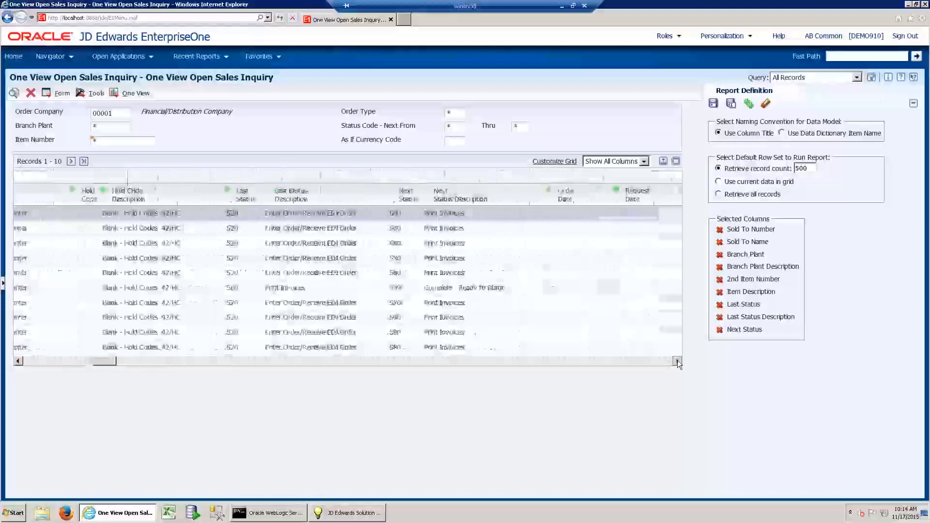
click(677, 361)
click(511, 189)
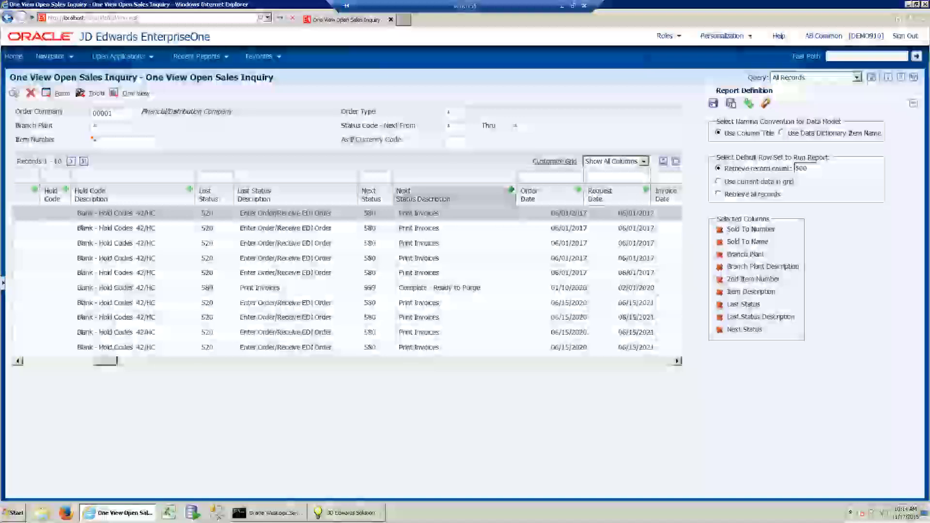
click(578, 189)
Add the Year column to the report definition.
click(677, 361)
click(677, 361)
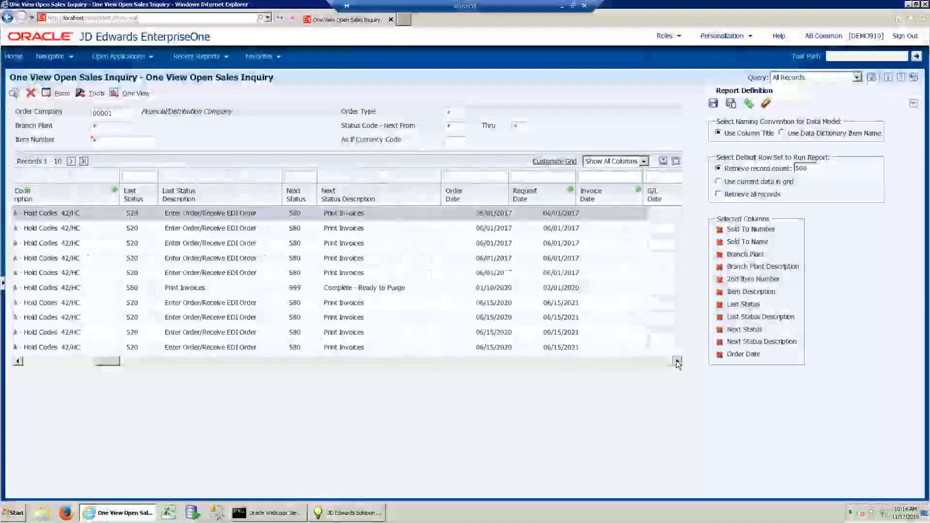
click(677, 361)
click(677, 361)
click(677, 361)
click(676, 361)
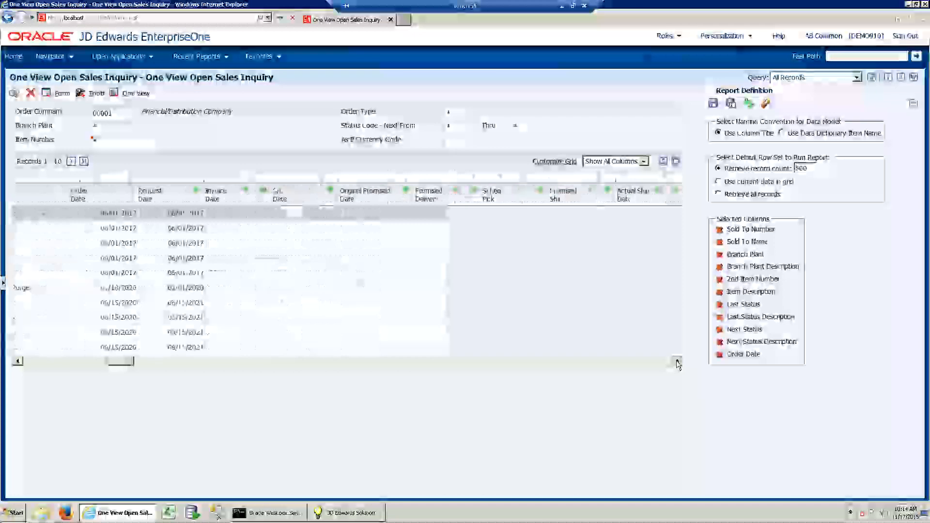
click(677, 362)
click(677, 362)
click(677, 362)
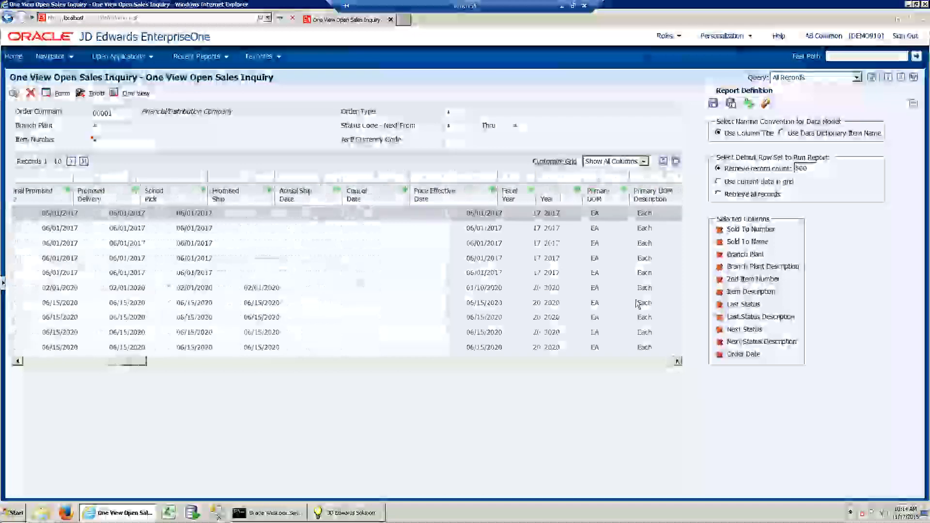
Add the Quantity Ordered and Quantity Shipped columns to the report definition.
click(651, 361)
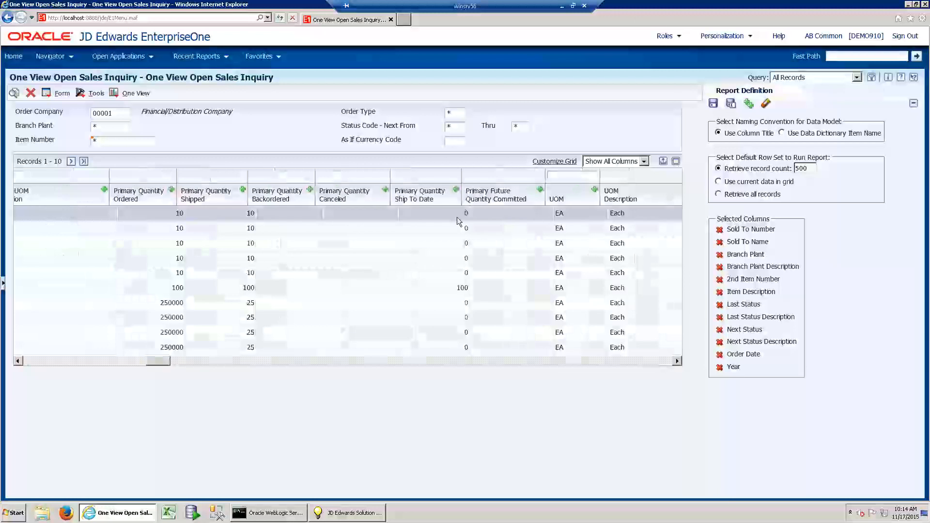
click(605, 362)
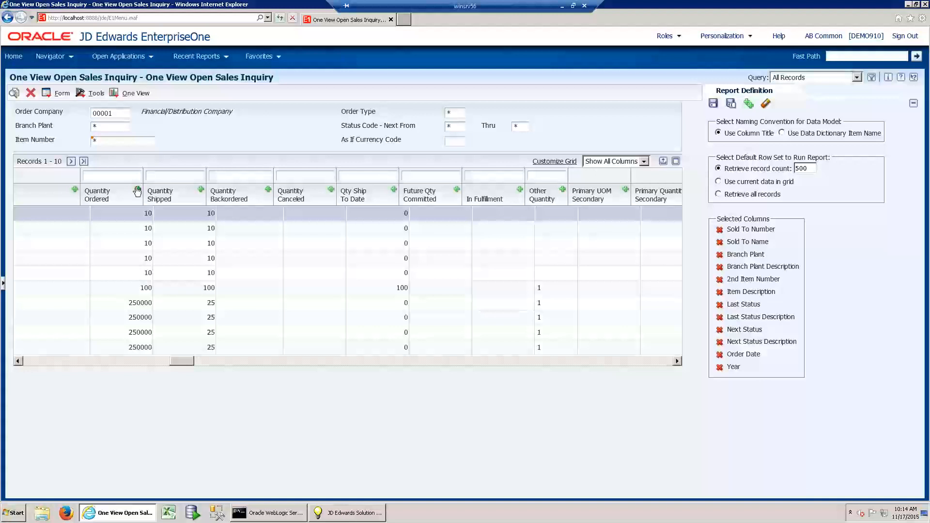
click(138, 190)
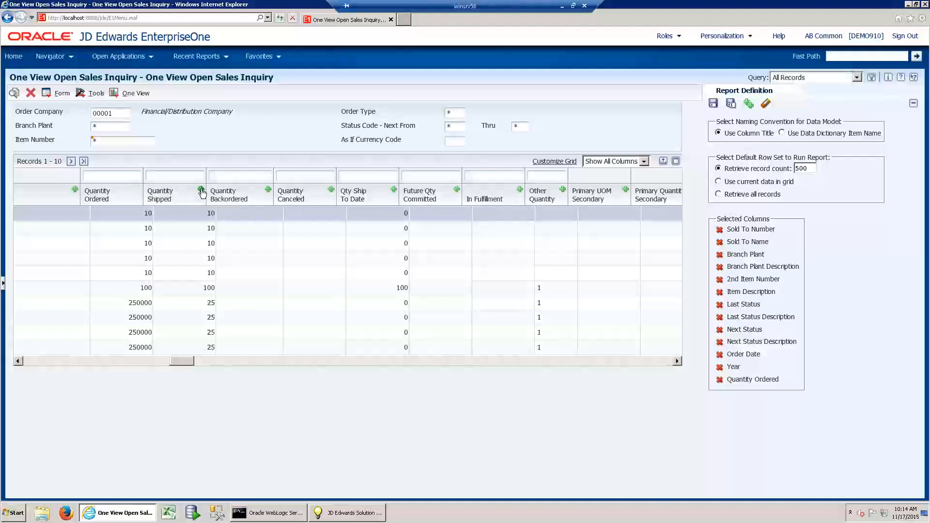
click(201, 189)
Add the Calculated Profit column to the report definition.
click(601, 360)
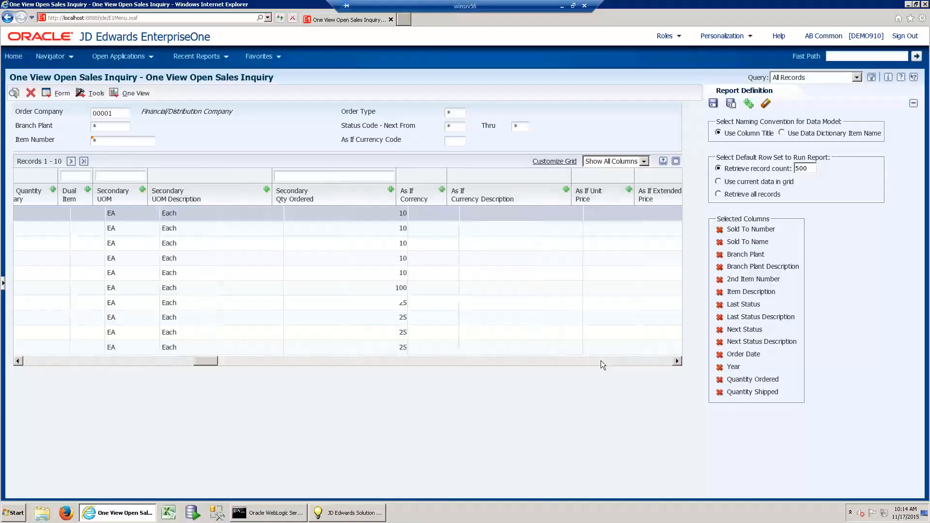
click(601, 360)
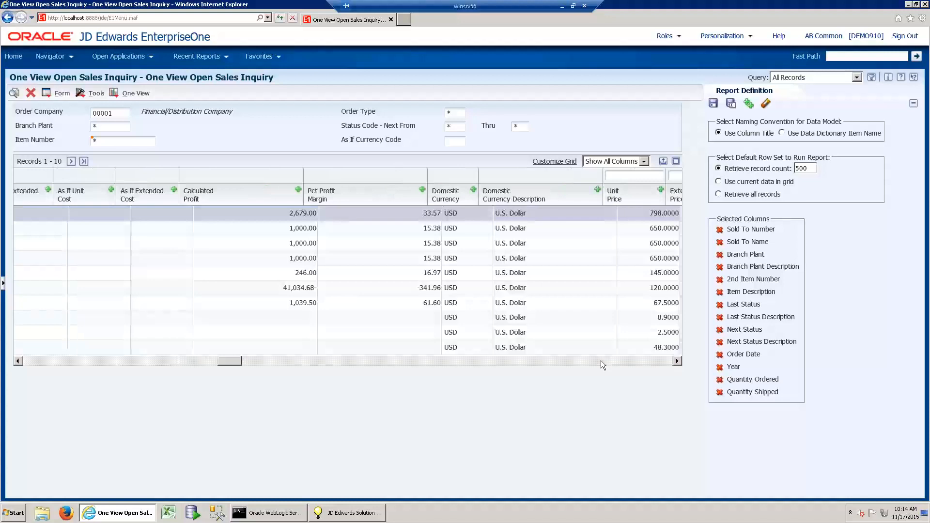
click(298, 189)
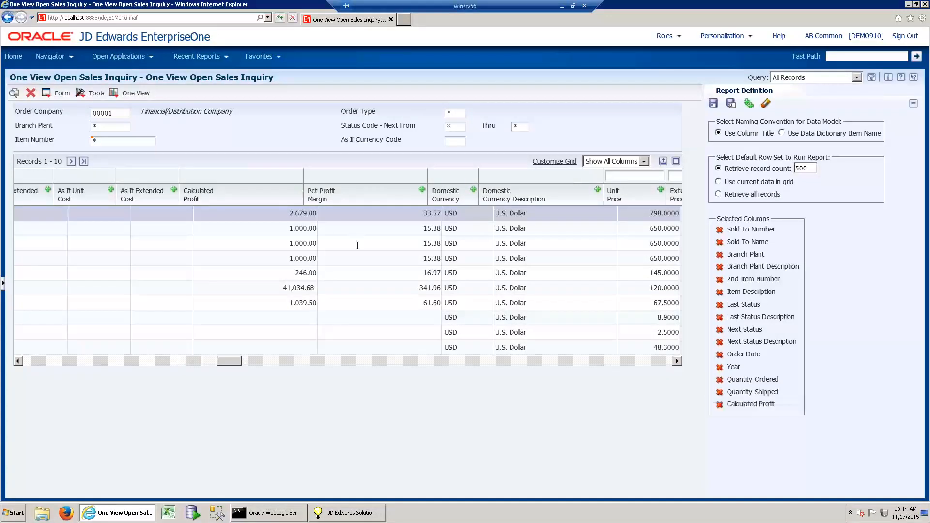
Add the Extended Price and Extended Cost columns to the report definition.
click(556, 361)
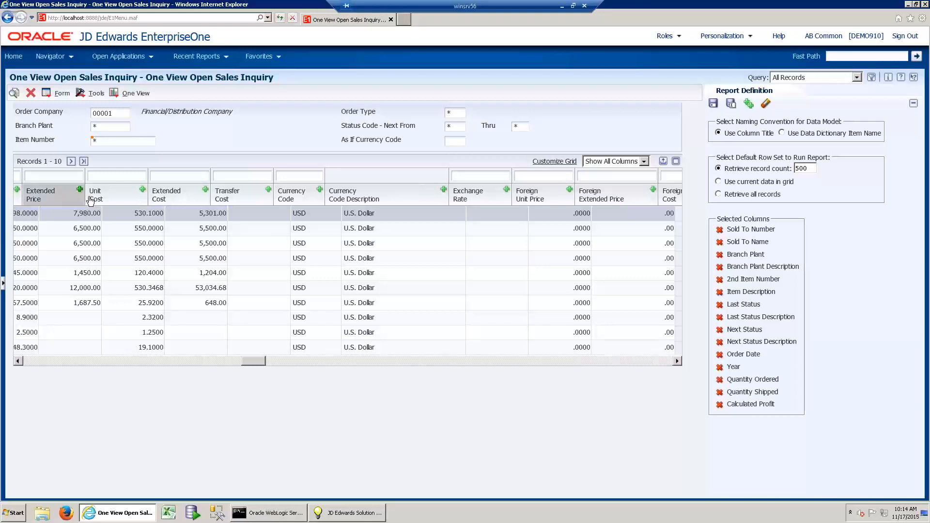
click(79, 189)
click(205, 190)
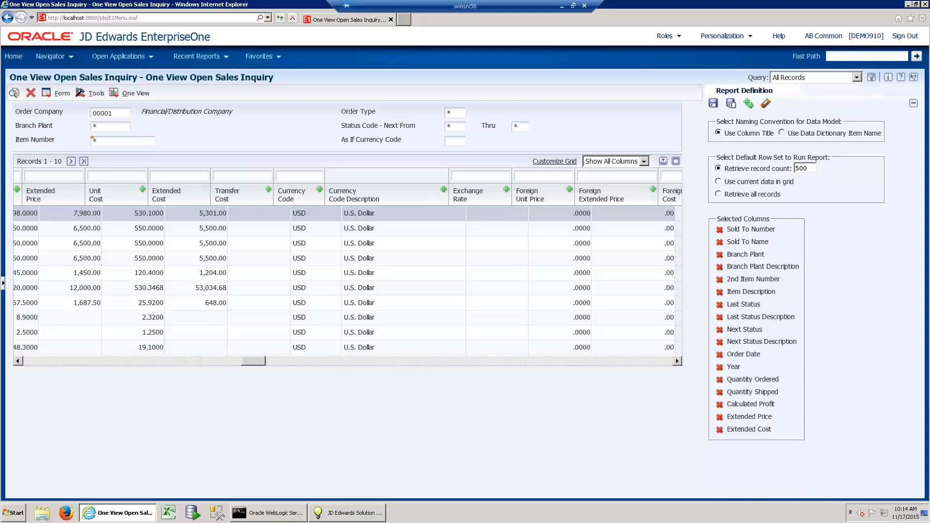
Add the Sls Cd1, Cd2, Cd3, Cd4 and Cd5 Description columns to the report definition.
drag(257, 365, 300, 367)
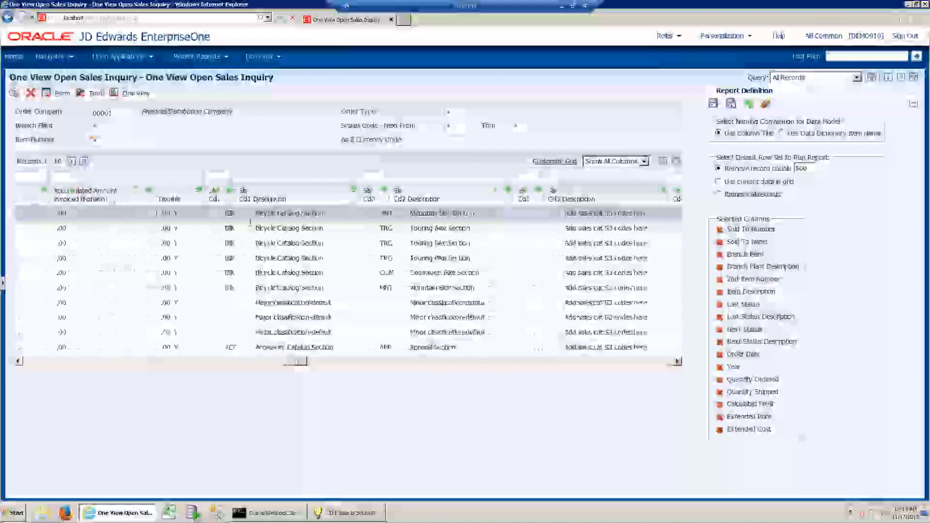
click(354, 190)
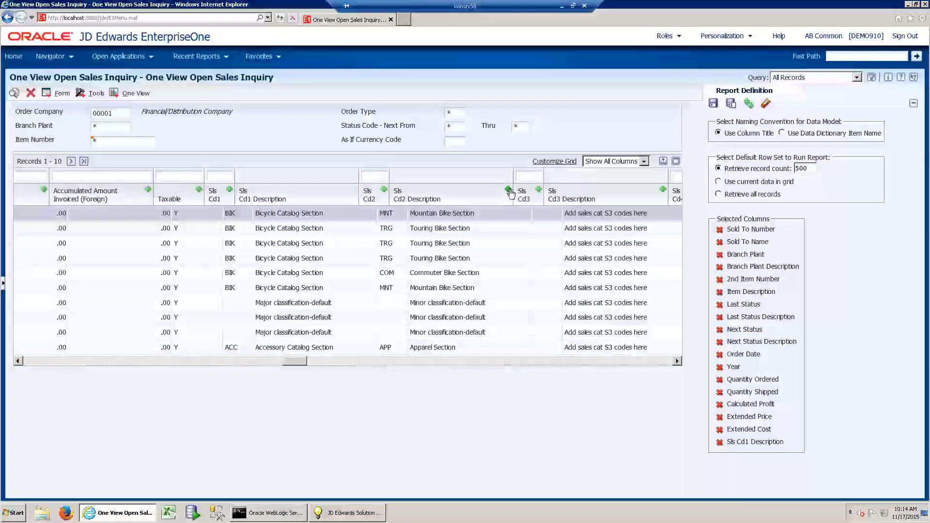
click(508, 189)
click(663, 189)
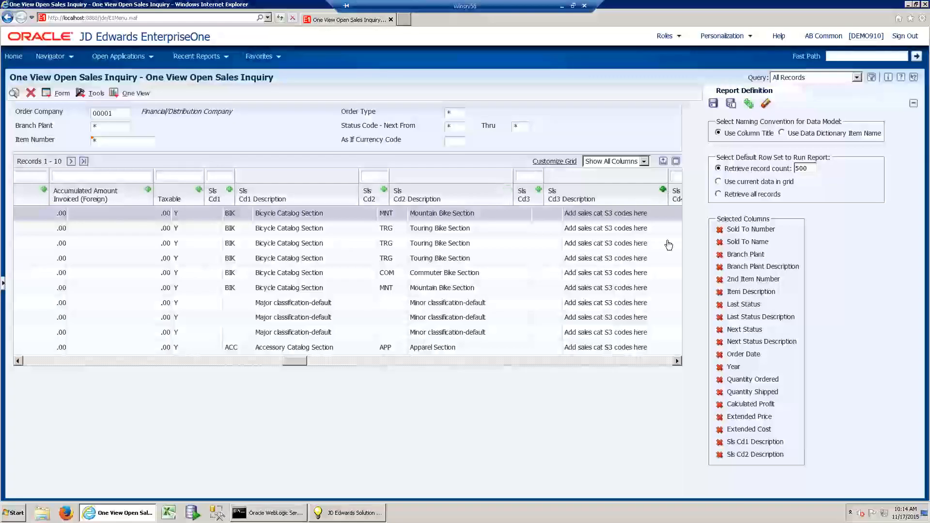
click(677, 361)
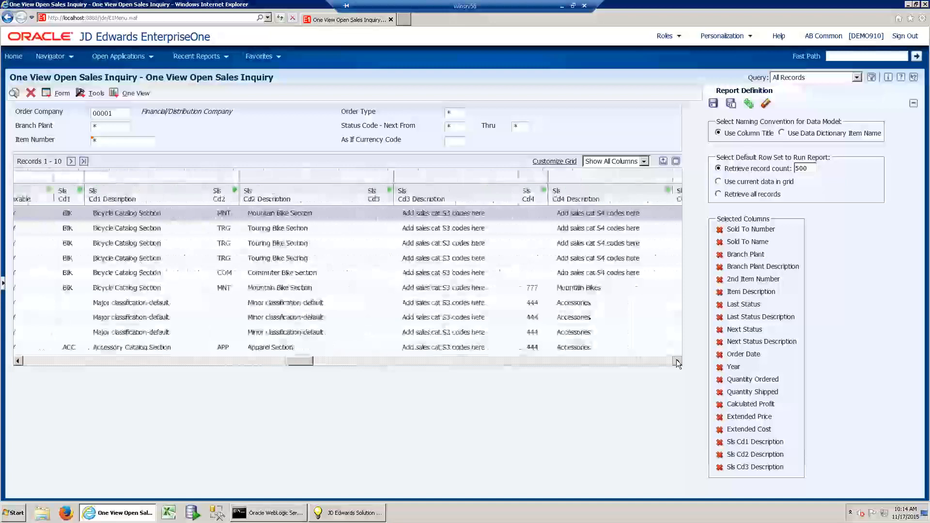
click(677, 362)
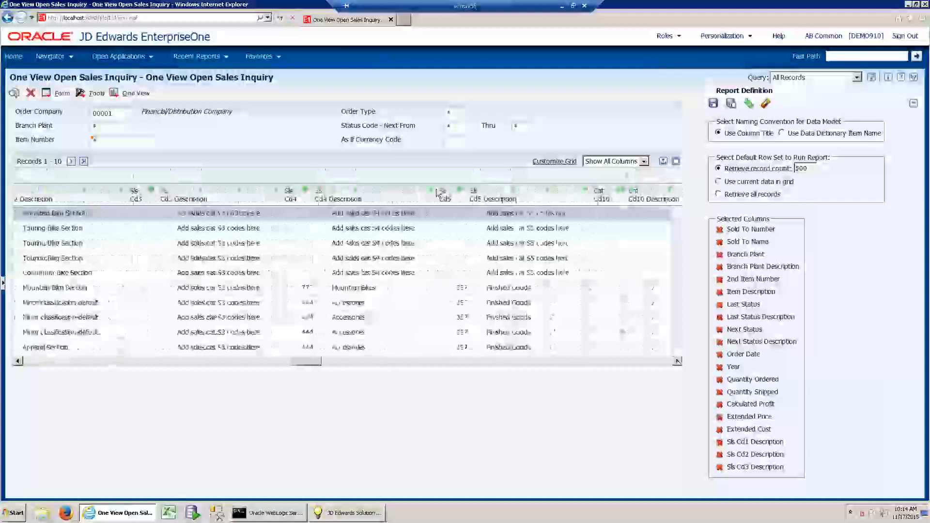
click(432, 190)
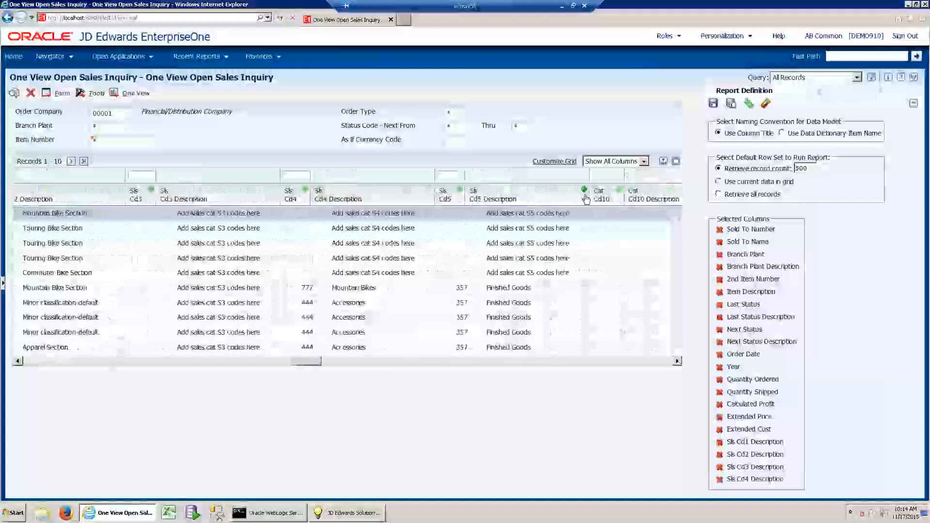
Add the Cat Cde 01, Cat Cde 02 and Cat Cde 03 Description columns to the report definition.
click(616, 362)
click(616, 361)
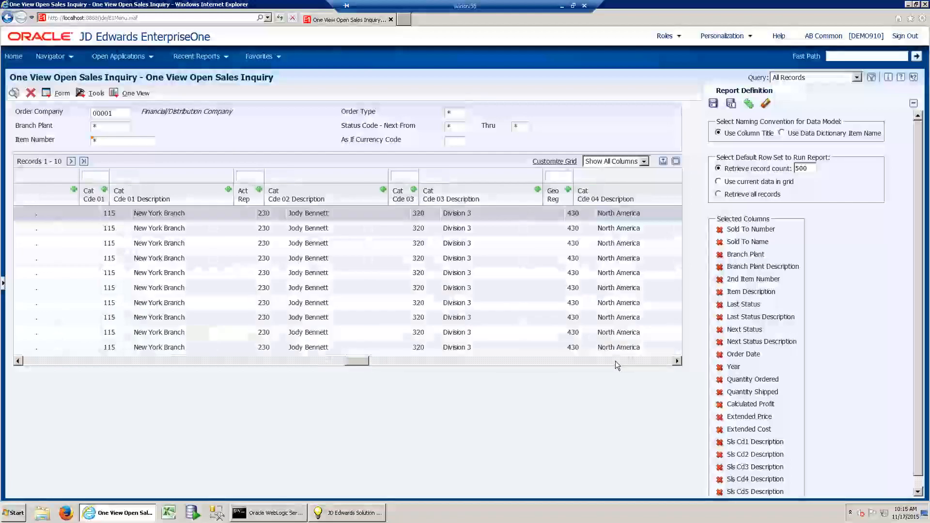
click(228, 189)
click(383, 189)
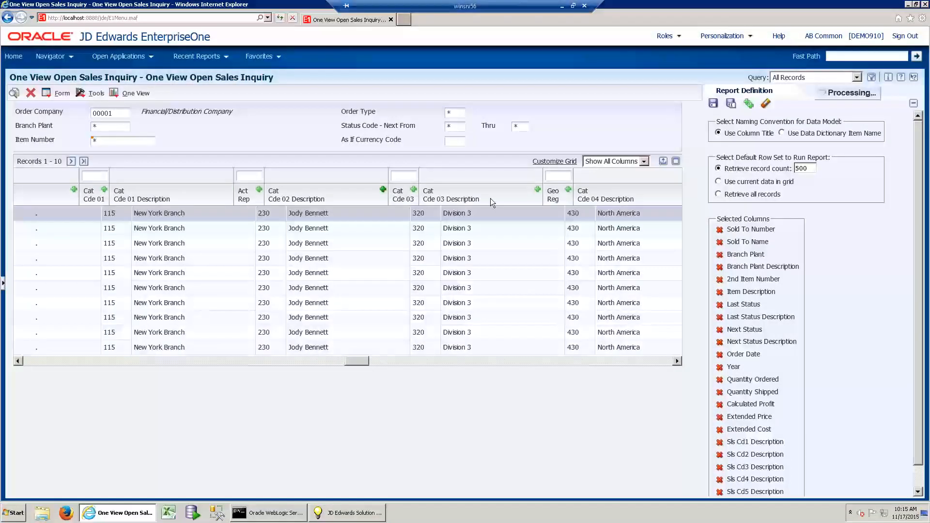
click(538, 189)
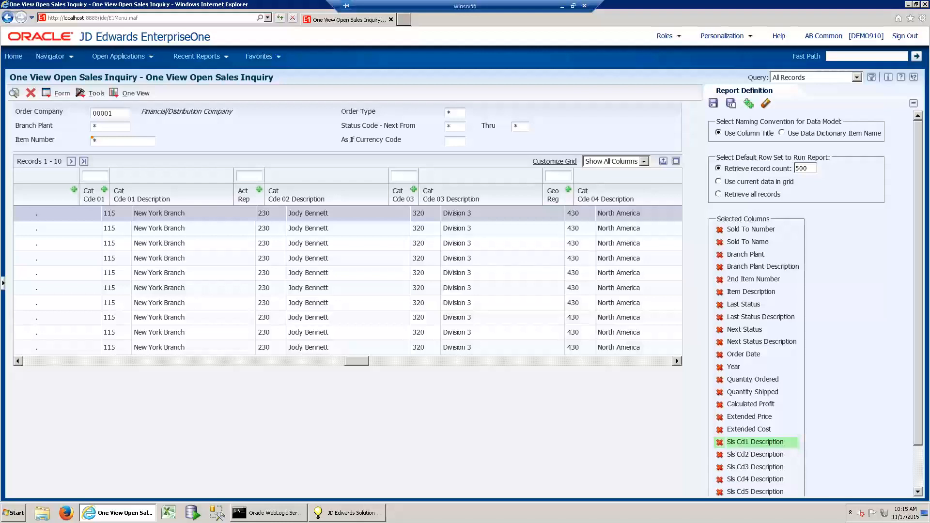
Set the report's default row set to retrieve all records and save the new report as "Sales Ad hoc Report".
click(718, 194)
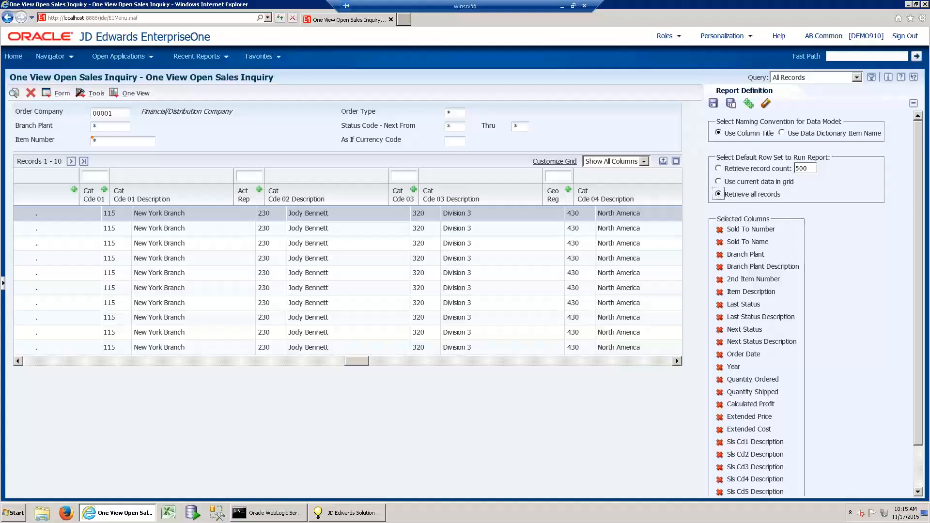
click(714, 103)
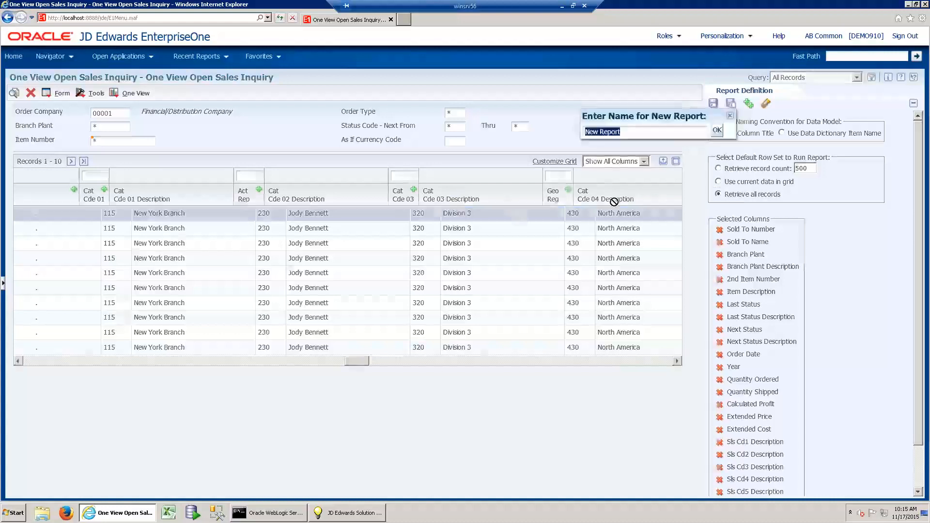
text(S)
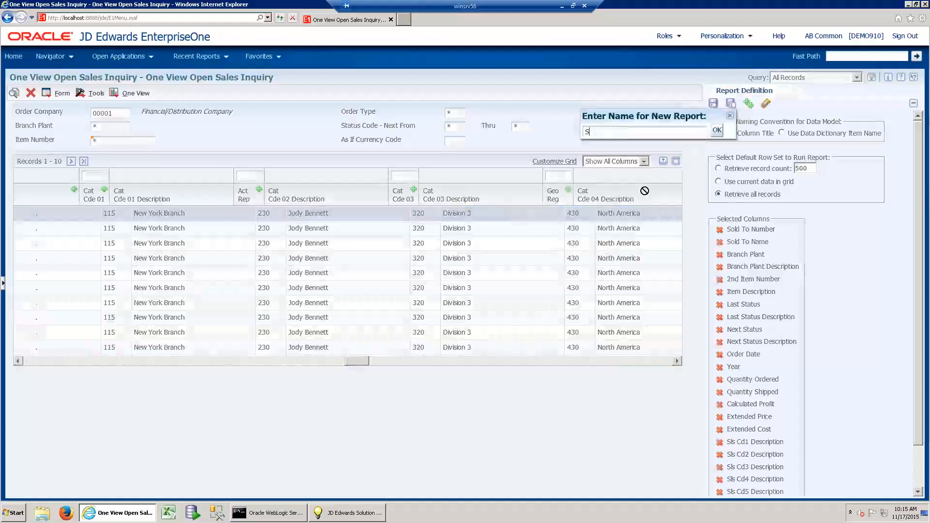
text(ales Ad)
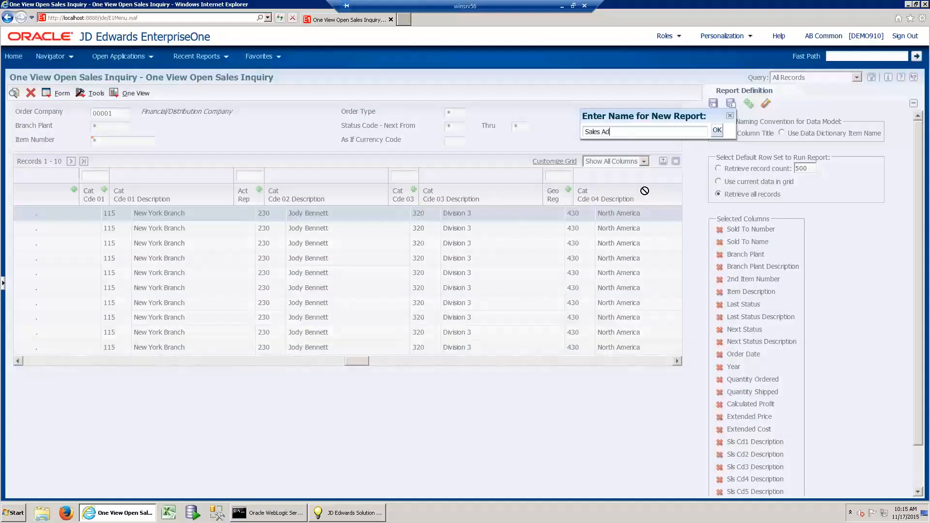
text( hoc Repory)
key(BackSpace)
text(t)
key(Return)
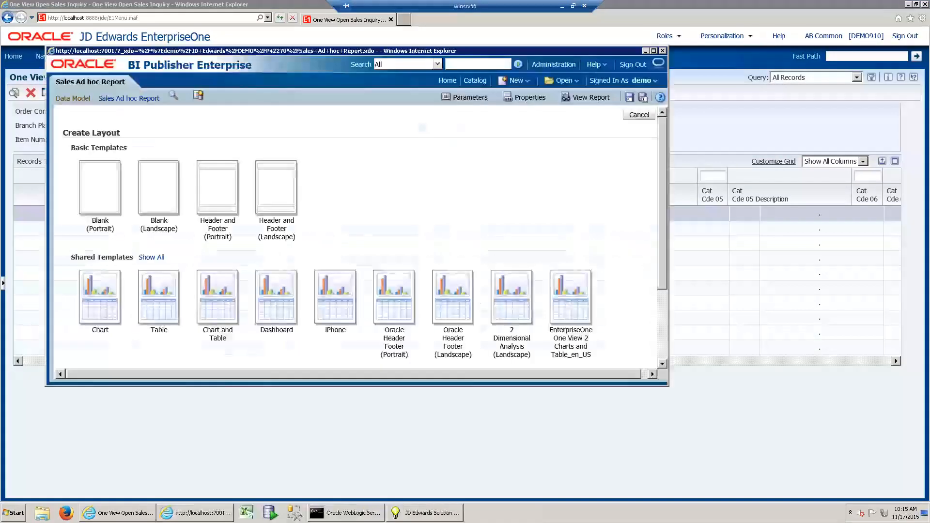
Maximize the BI Publisher window and create a layout from the shared template "Preferred Strategies - Interactive (Landscape)".
click(653, 51)
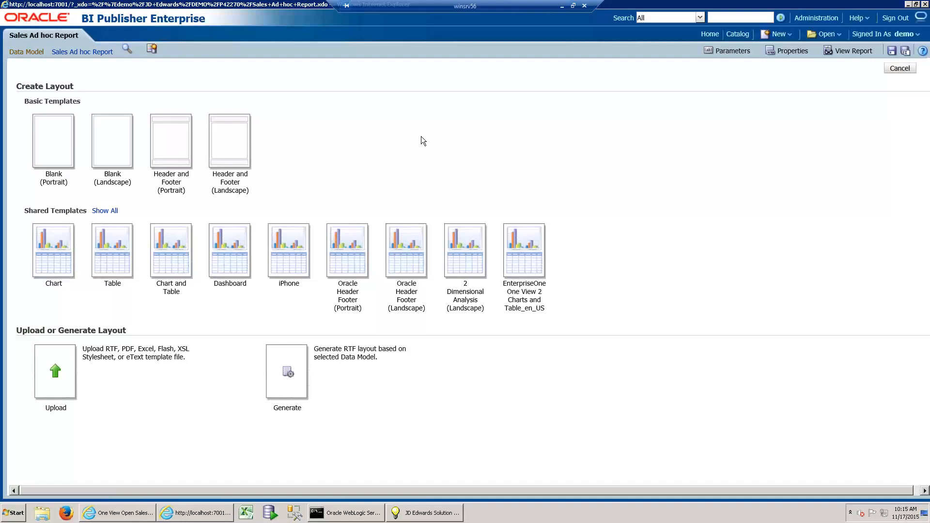
click(102, 211)
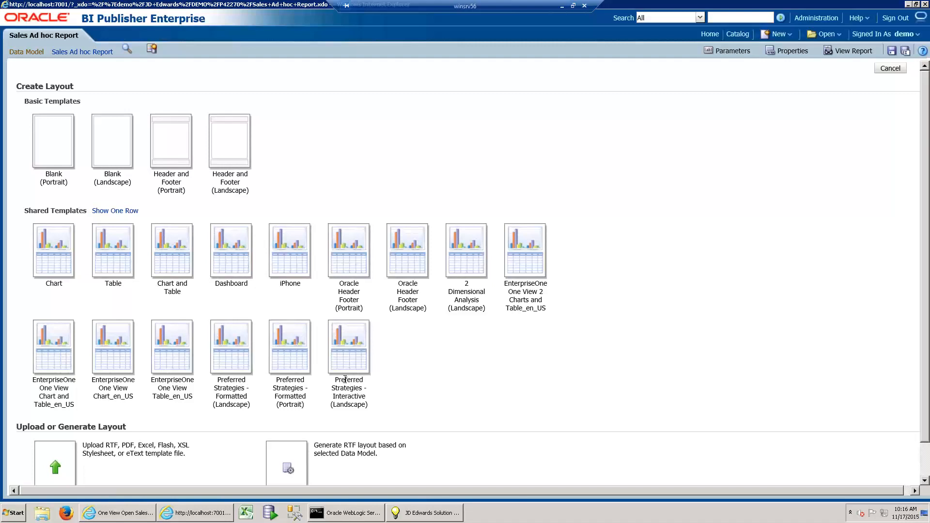
click(350, 358)
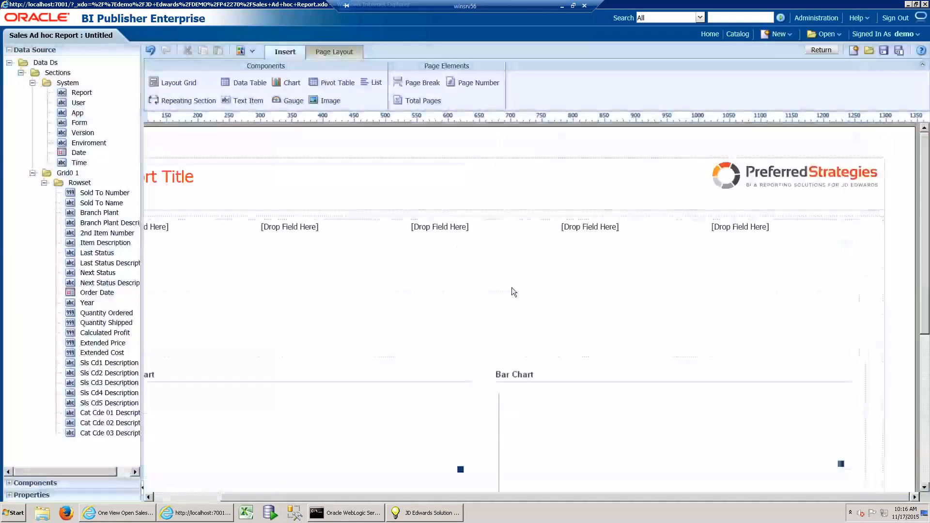
Replace the layout's placeholder title with "Interactive Sales Report".
click(185, 496)
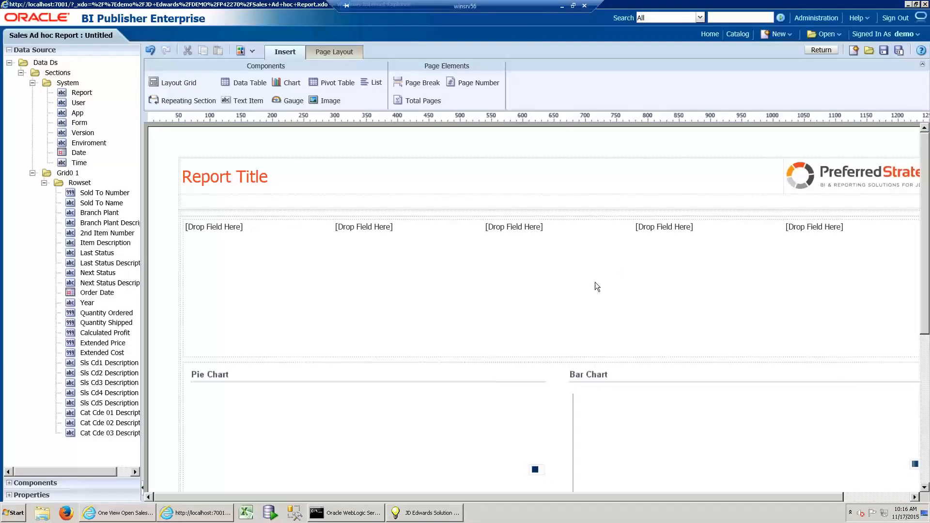
scroll(529, 306, down, 7)
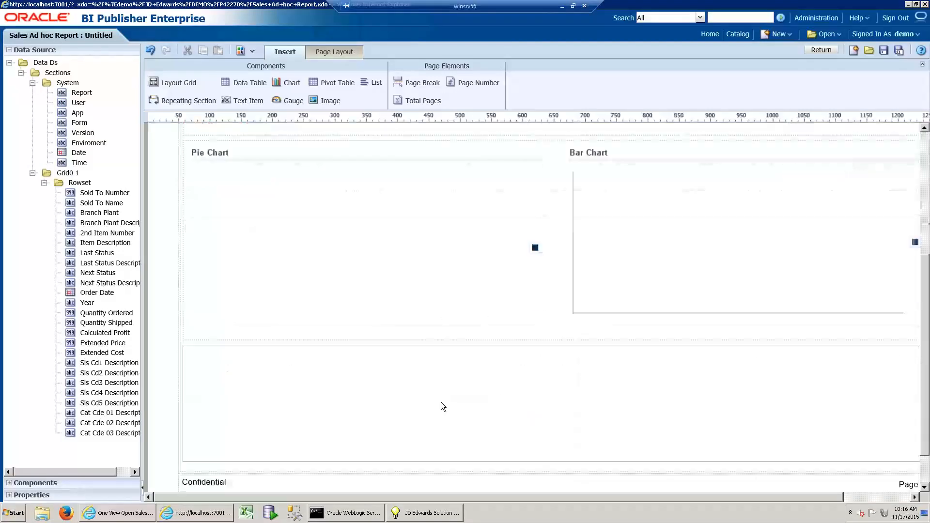
scroll(416, 345, up, 7)
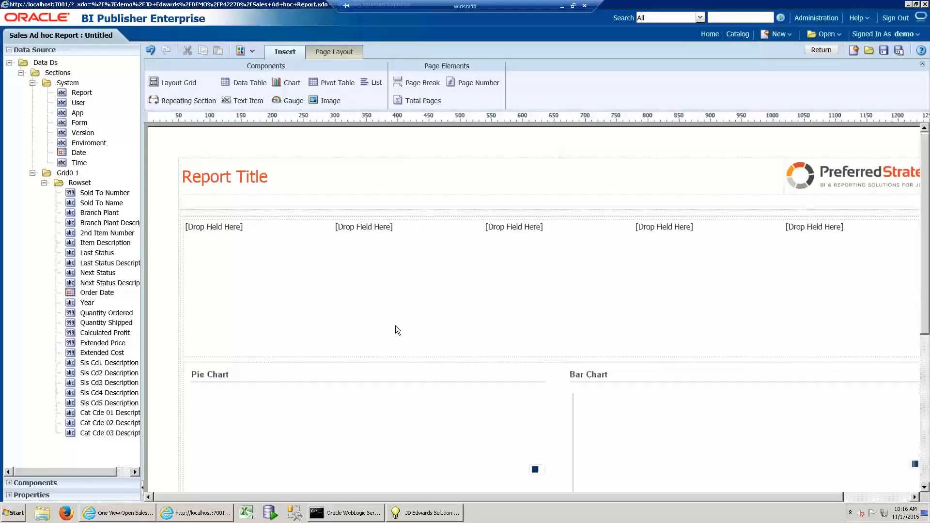
scroll(383, 387, down, 6)
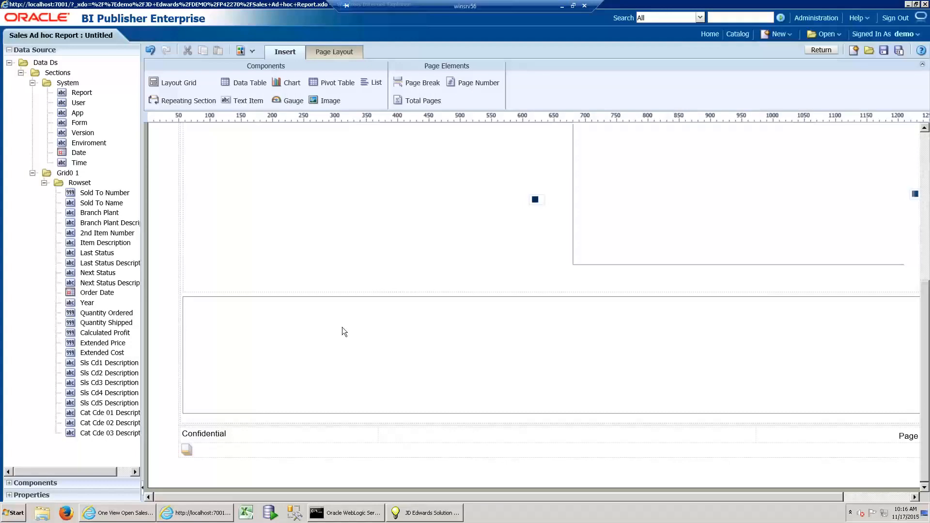
scroll(342, 330, up, 6)
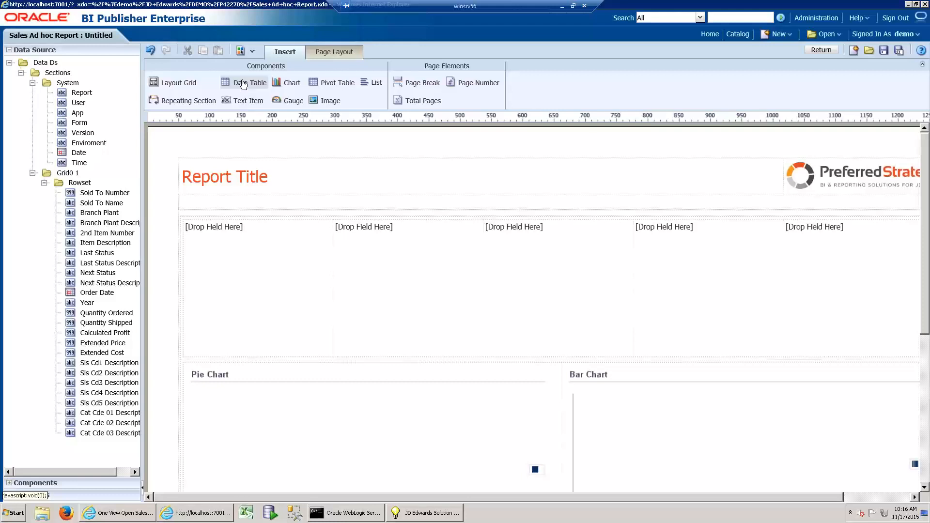
click(244, 180)
double_click(236, 178)
click(237, 178)
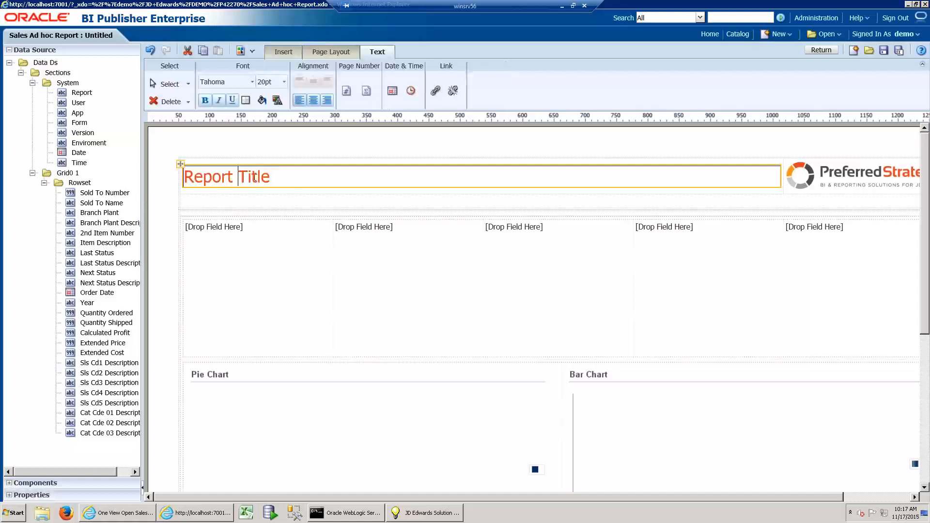
drag(272, 177, 191, 175)
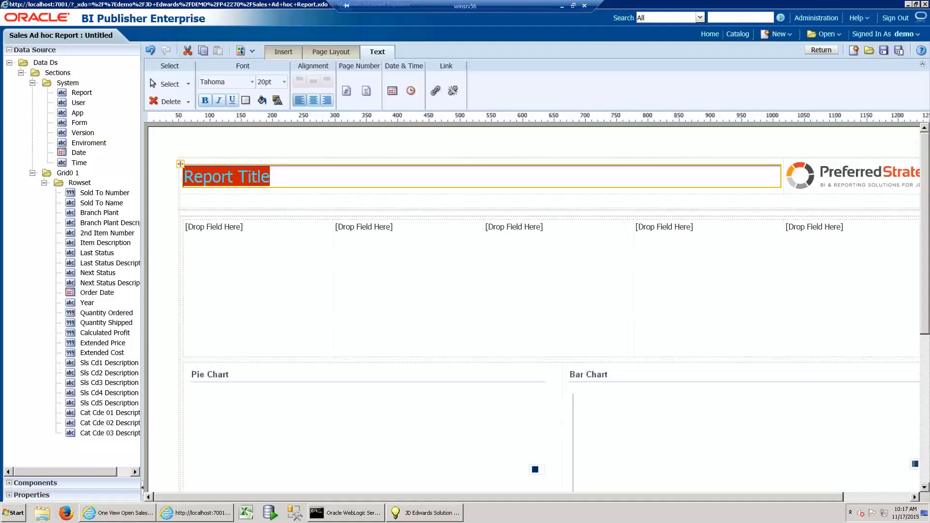
text(Interac)
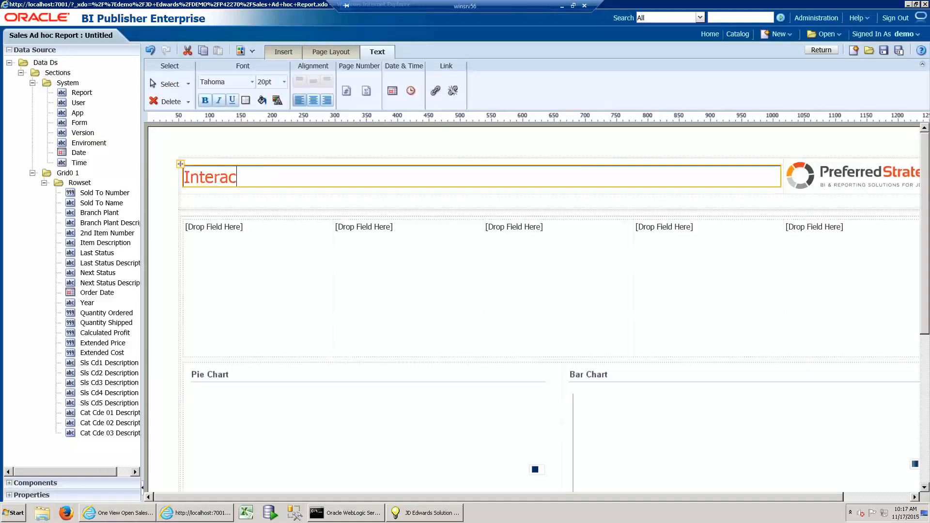
text(tive Sale)
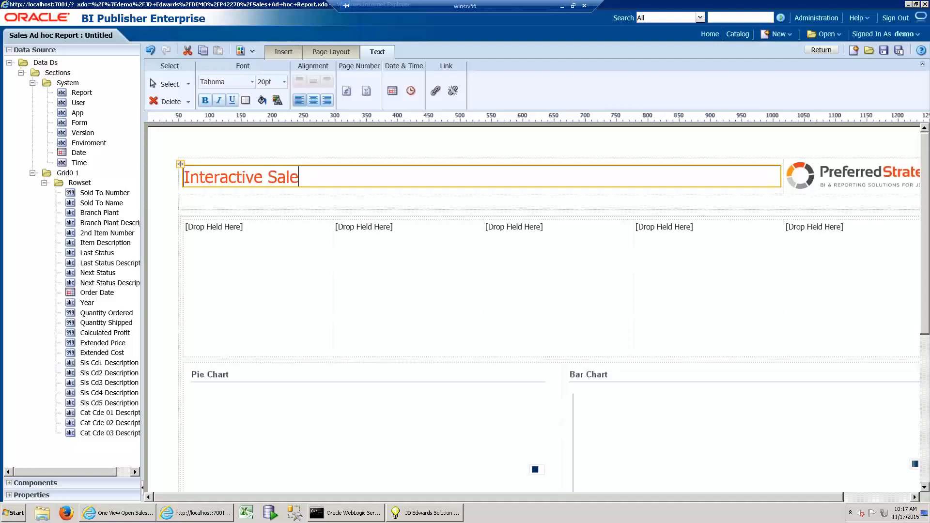
text(s Report)
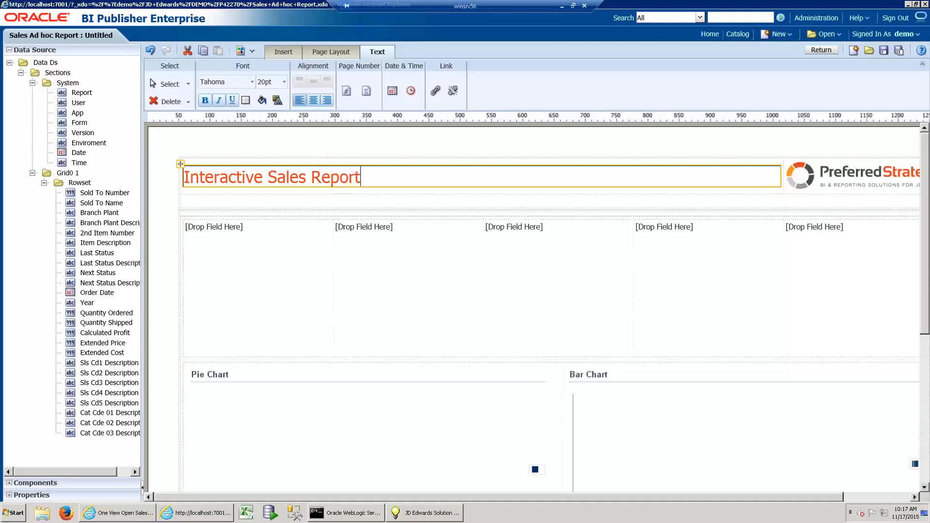
Assign Sls Cd1 Description to the layout's first list and Sls Cd2 Description to the second list.
click(243, 235)
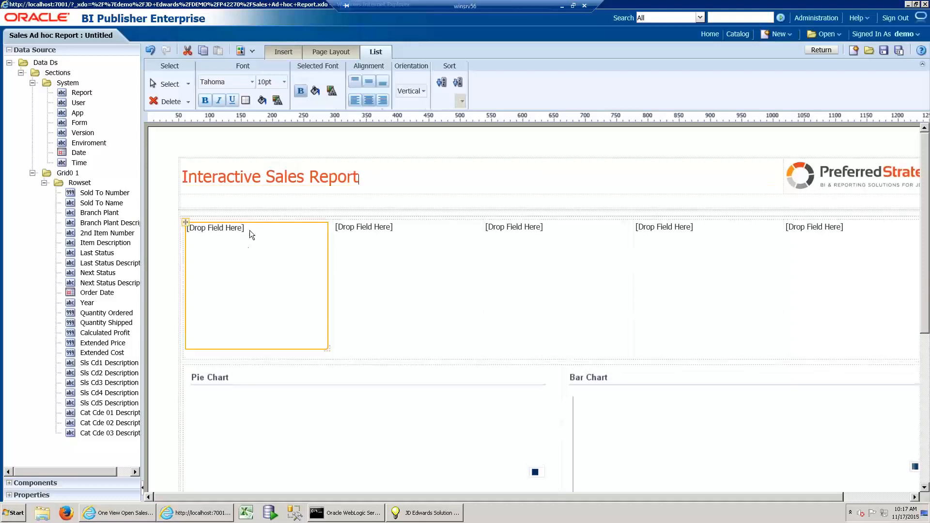
click(287, 52)
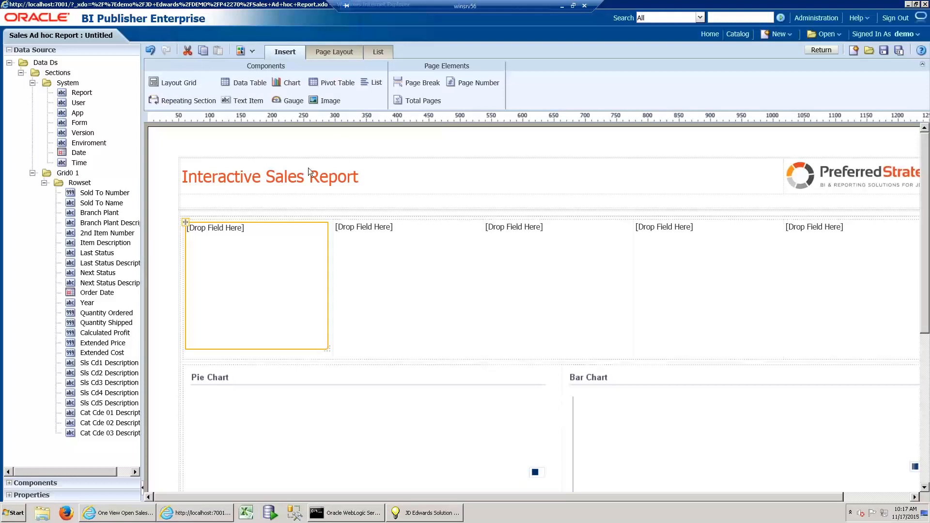
drag(135, 224, 183, 221)
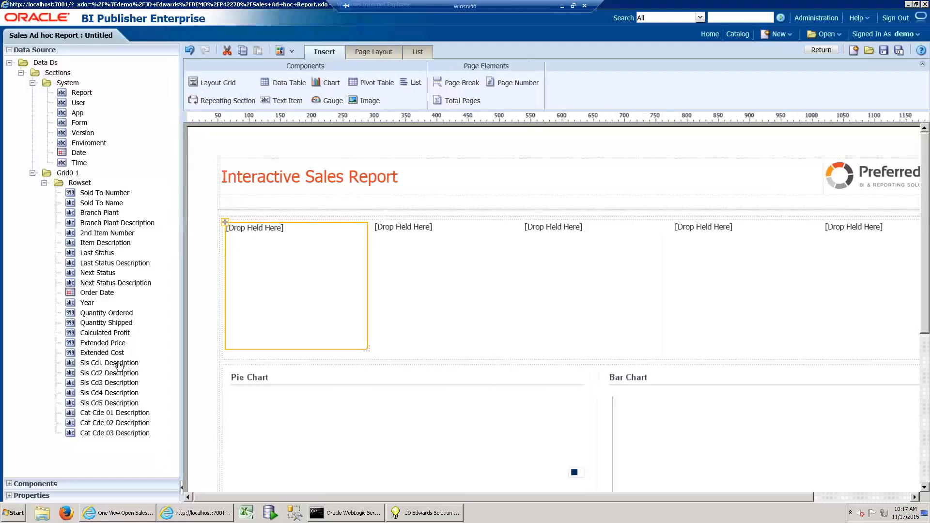
drag(120, 366, 257, 306)
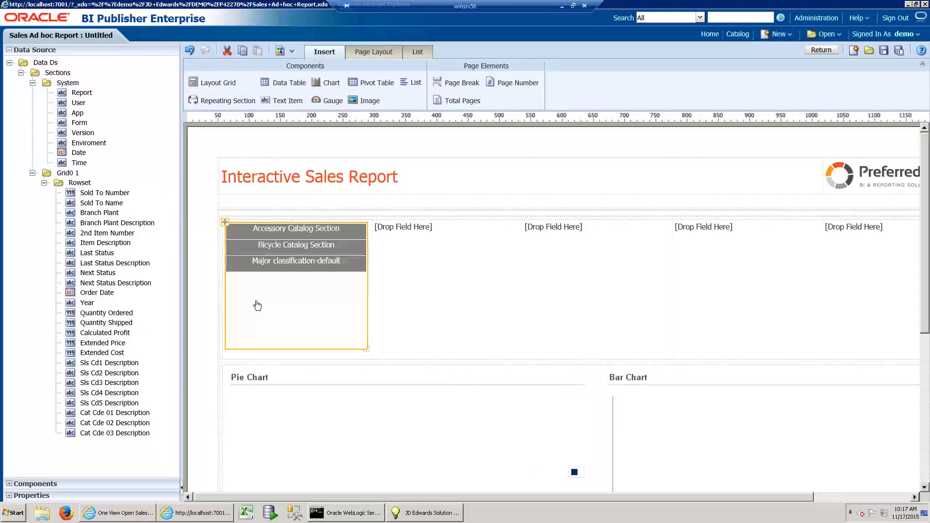
drag(117, 373, 400, 305)
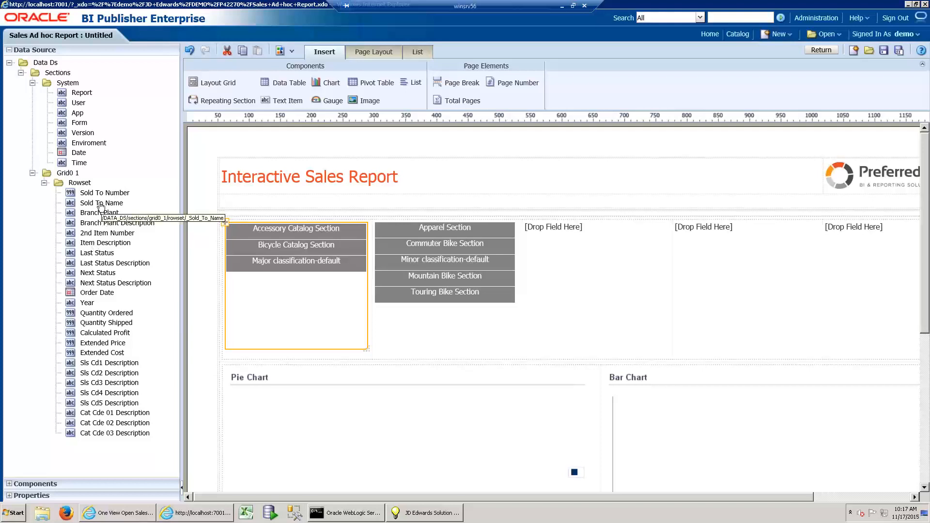
Assign Sold To Name, Branch Plant Description and Order Date to the third, fourth and fifth lists respectively.
drag(101, 206, 572, 272)
drag(117, 224, 234, 231)
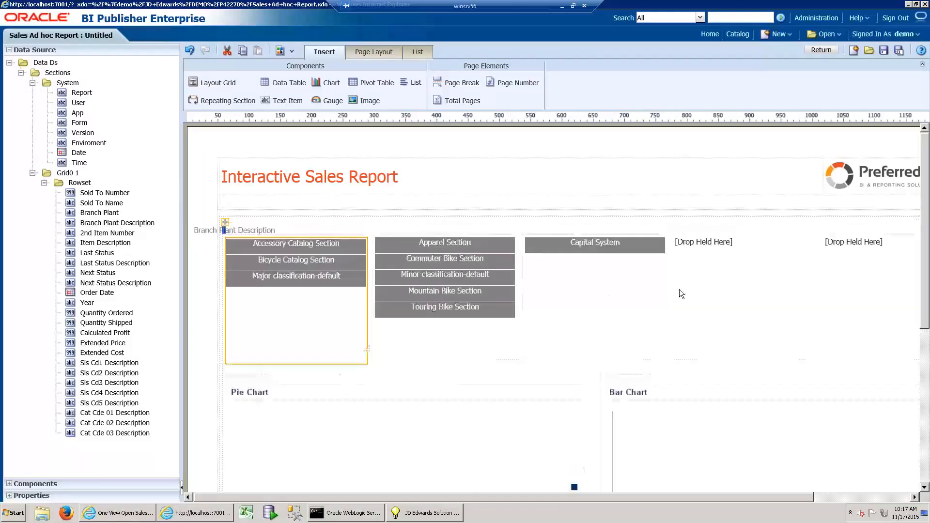
drag(681, 293, 758, 293)
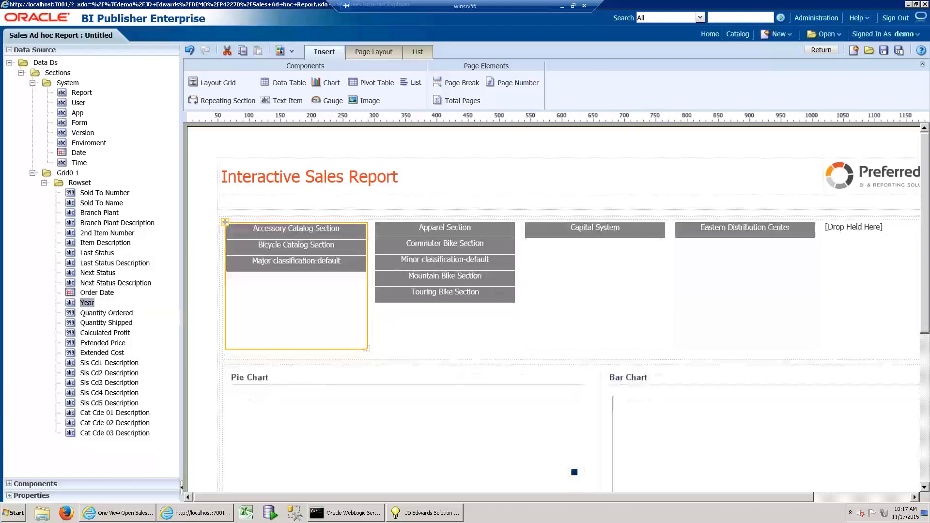
drag(96, 293, 868, 289)
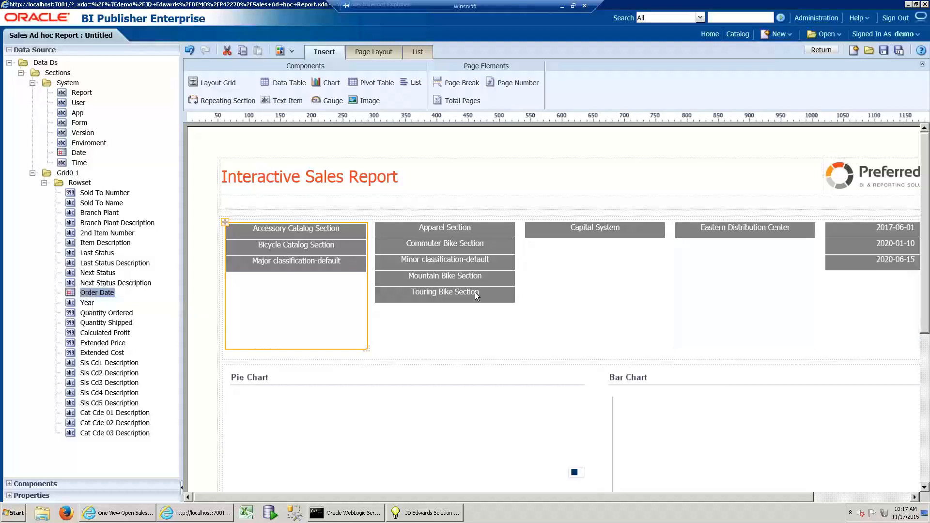
Reassign the layout's fourth list to Last Status Description.
click(102, 266)
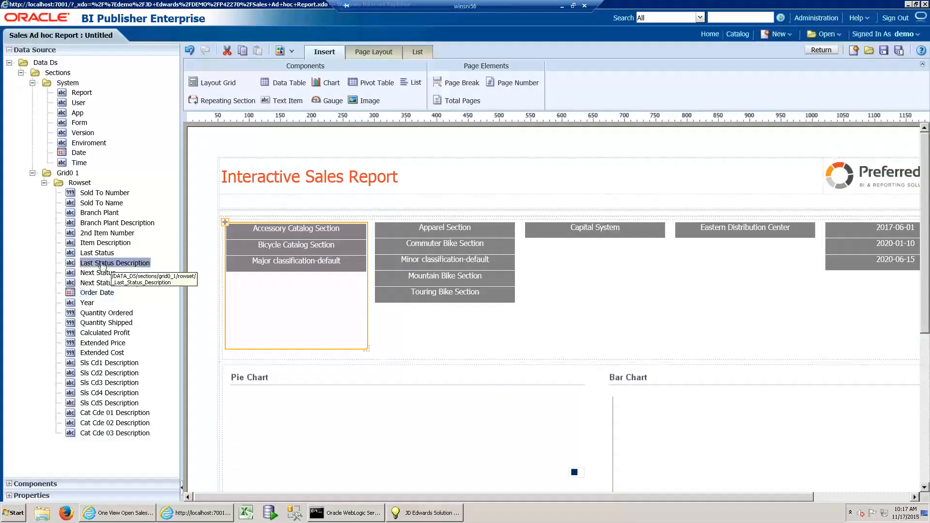
drag(126, 269, 725, 277)
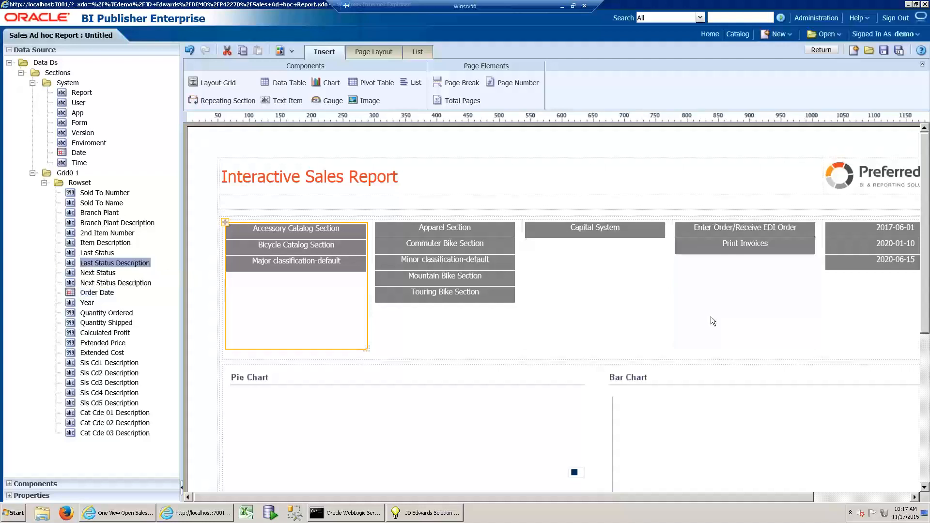
Assign Sold To Name as the pie chart's series and Extended Price as its value.
click(348, 404)
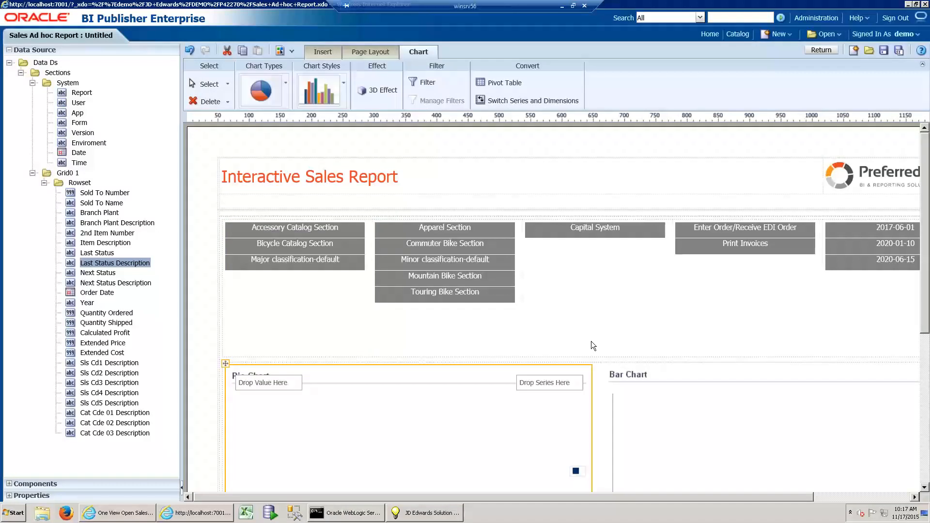
scroll(455, 337, down, 3)
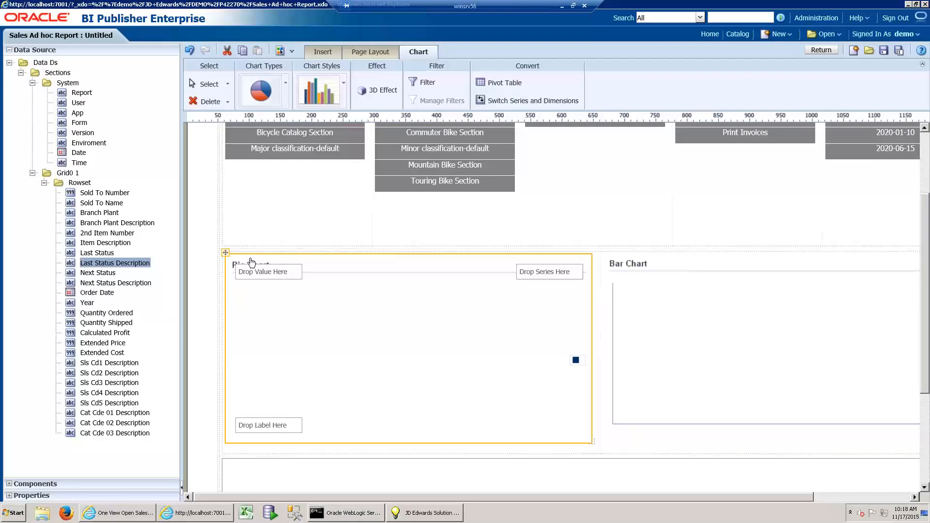
click(94, 204)
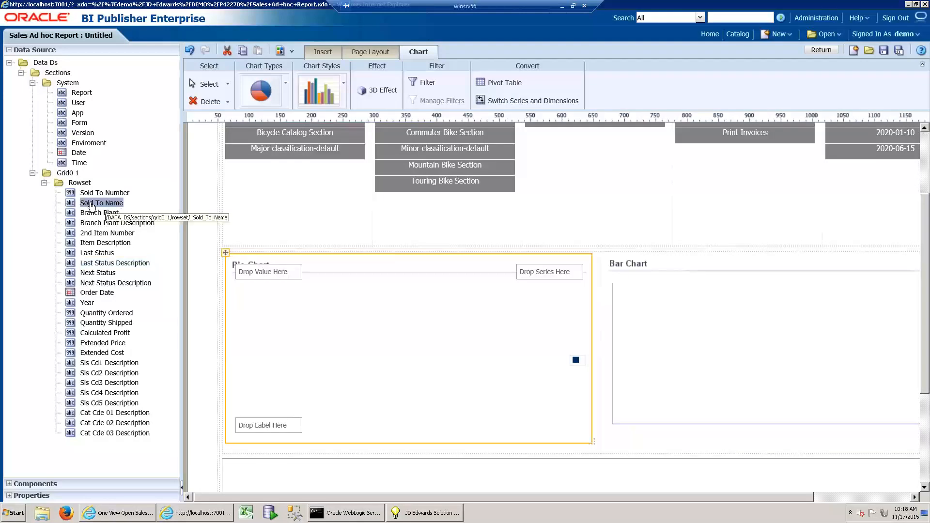
drag(92, 206, 547, 270)
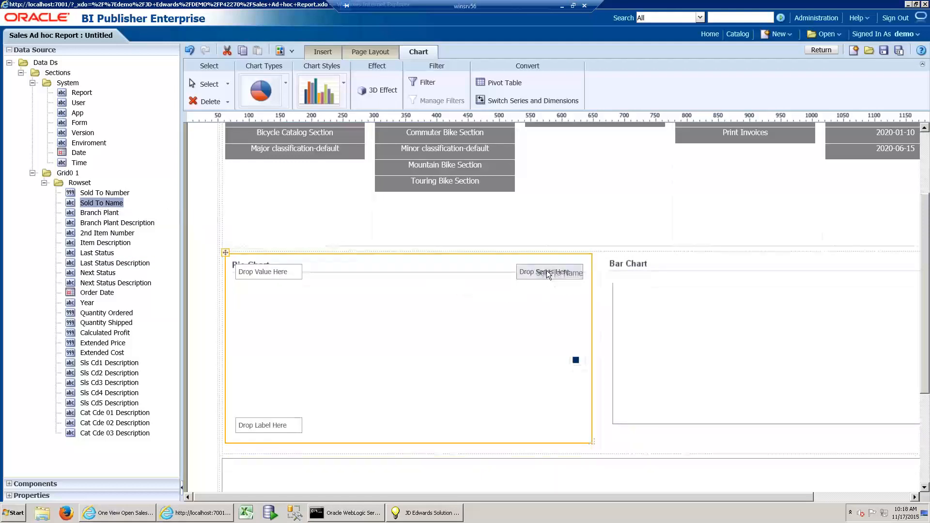
click(96, 345)
drag(96, 348, 268, 275)
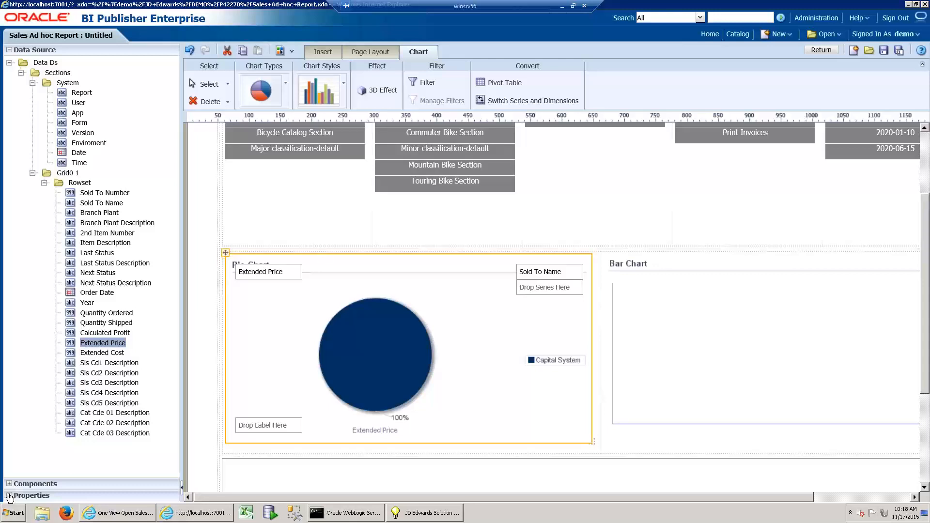
Change the pie chart's title text to "Sales by Customer".
click(8, 497)
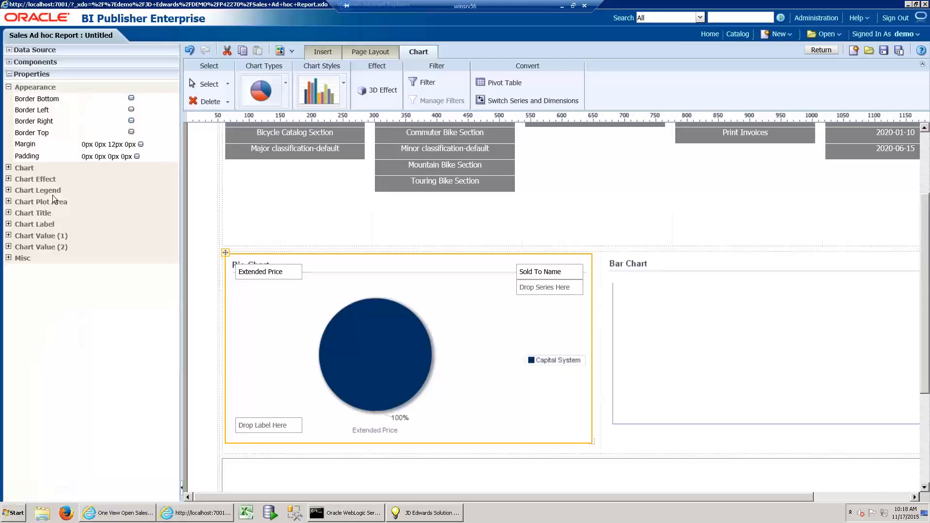
click(8, 213)
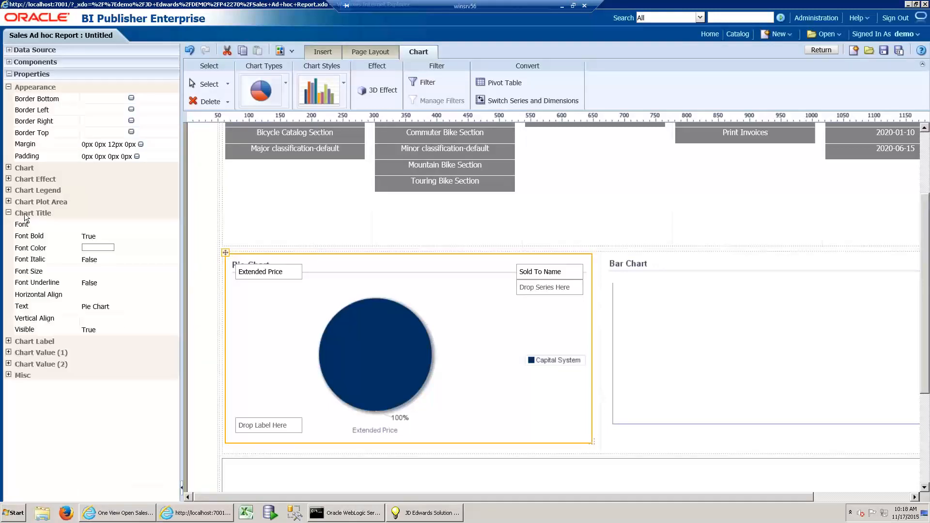
click(105, 310)
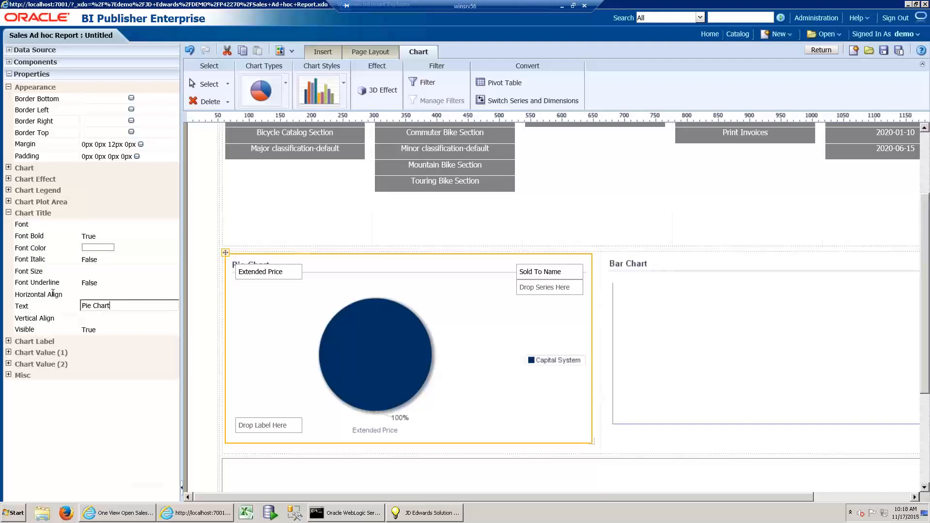
key(BackSpace)
key(BackSpace)
key(BackSpace)
key(BackSpace)
key(BackSpace)
key(BackSpace)
key(BackSpace)
key(BackSpace)
key(BackSpace)
text(Sales by)
text(ustomer)
key(Return)
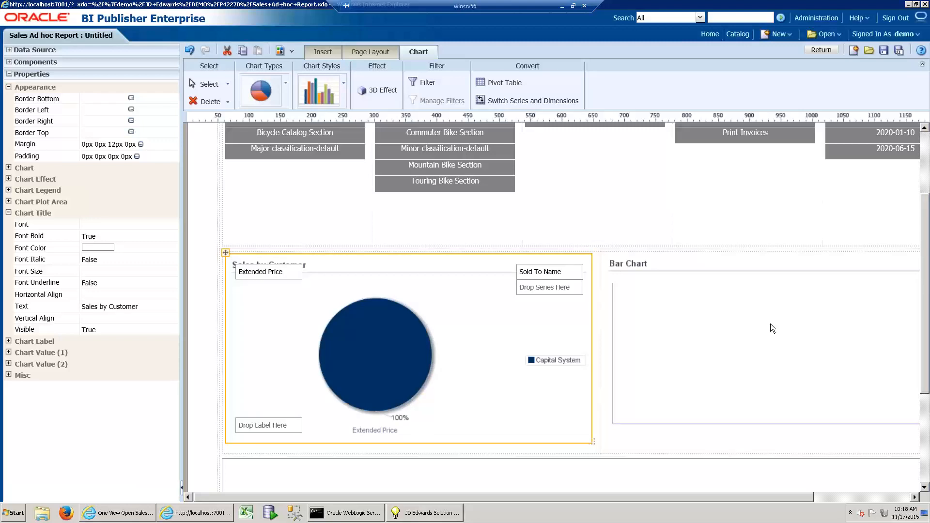
Assign Item Description as the bar chart's label and Calculated Profit as its value.
click(727, 327)
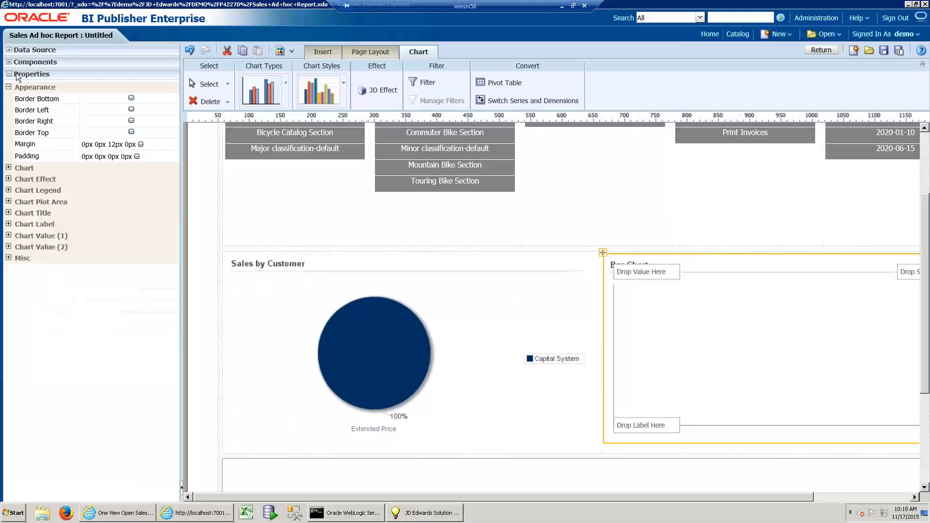
click(10, 50)
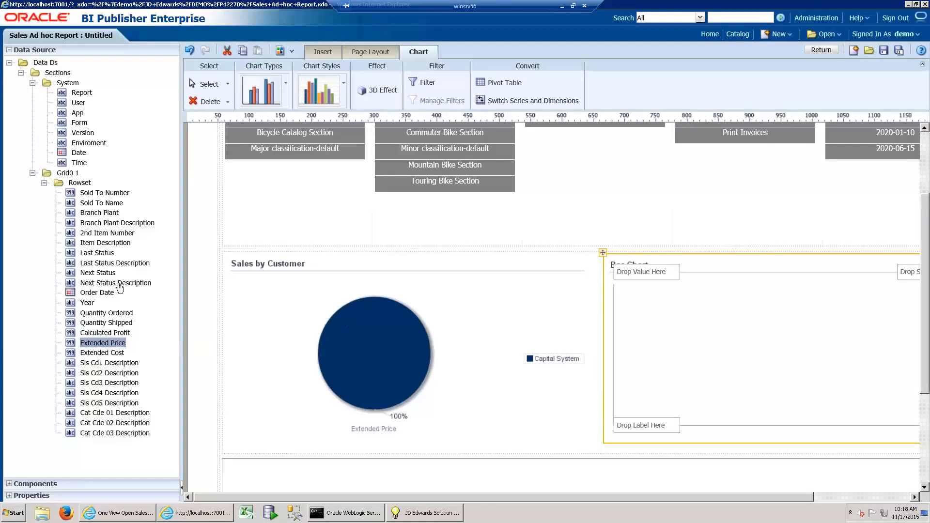
click(105, 244)
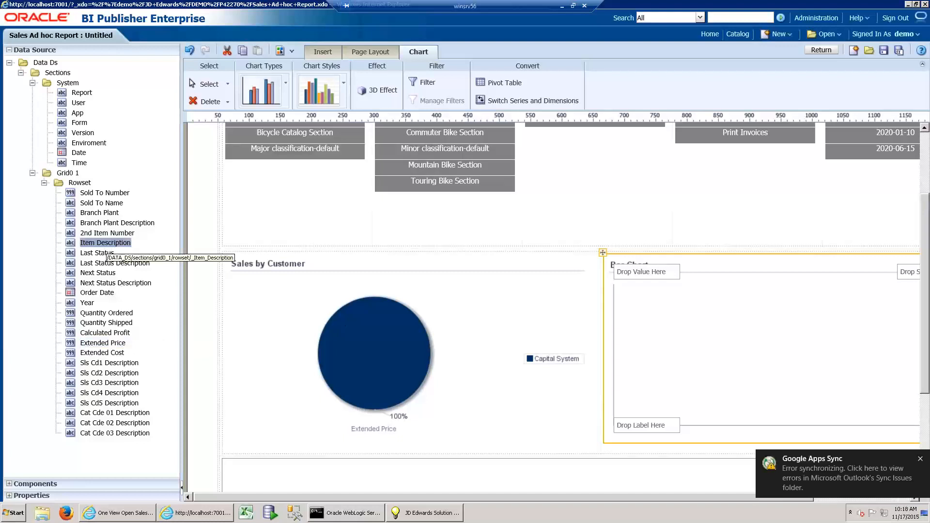
click(921, 459)
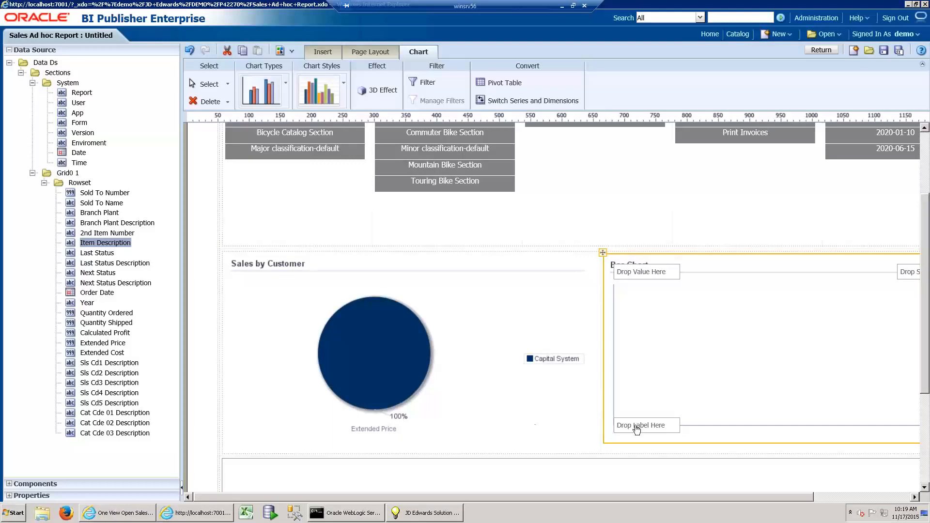
drag(99, 246, 641, 427)
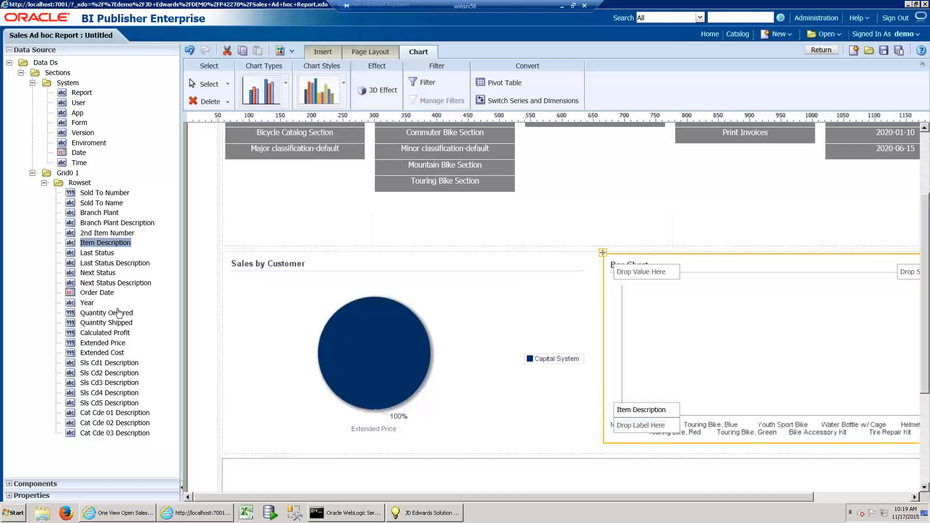
drag(104, 338, 641, 278)
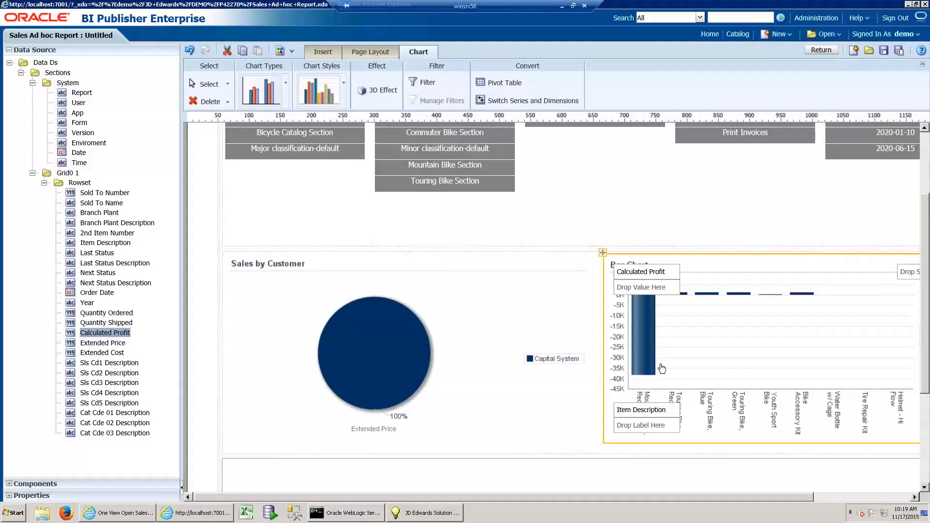
Filter the bar chart so that Calculated Profit is in top 10.
click(423, 83)
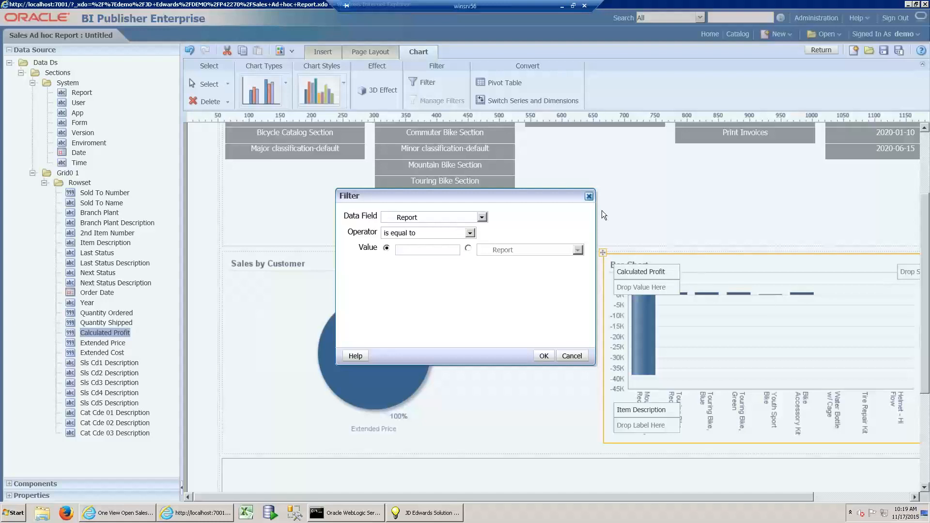
click(482, 217)
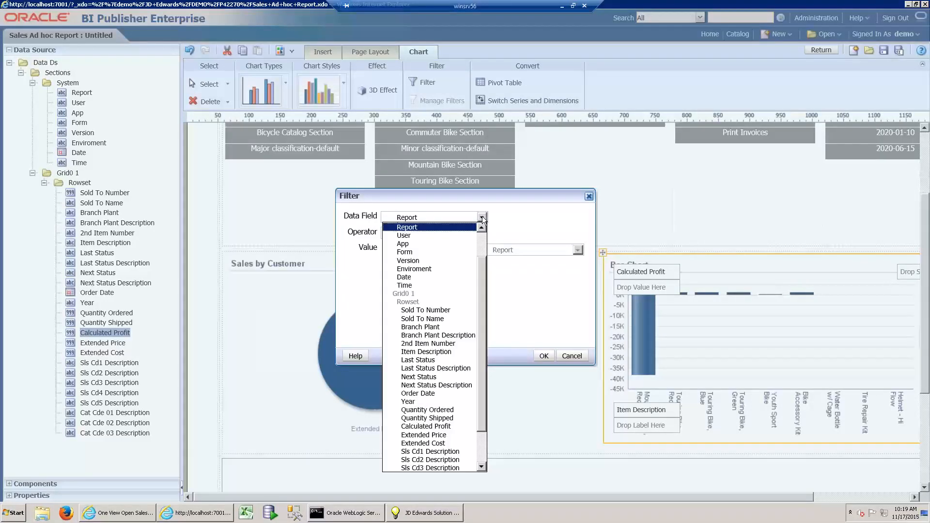
scroll(481, 290, down, 2)
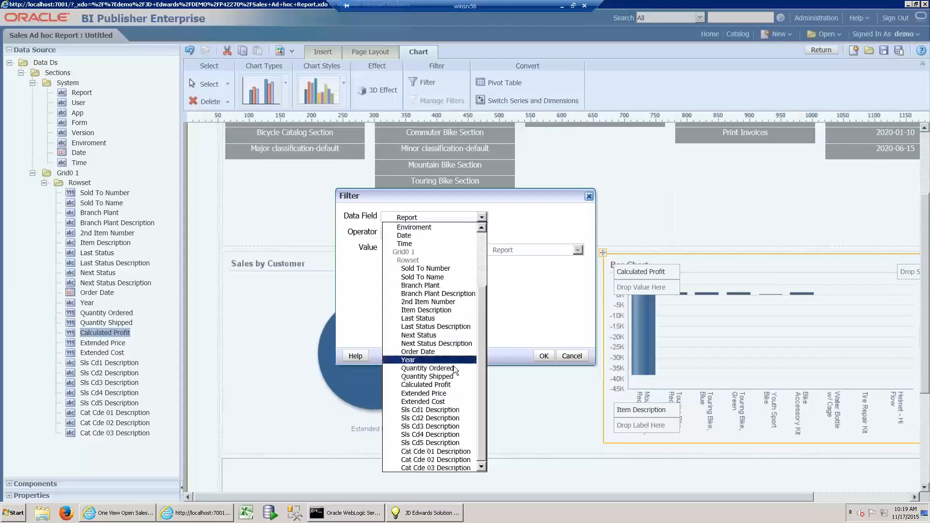
click(444, 384)
click(421, 232)
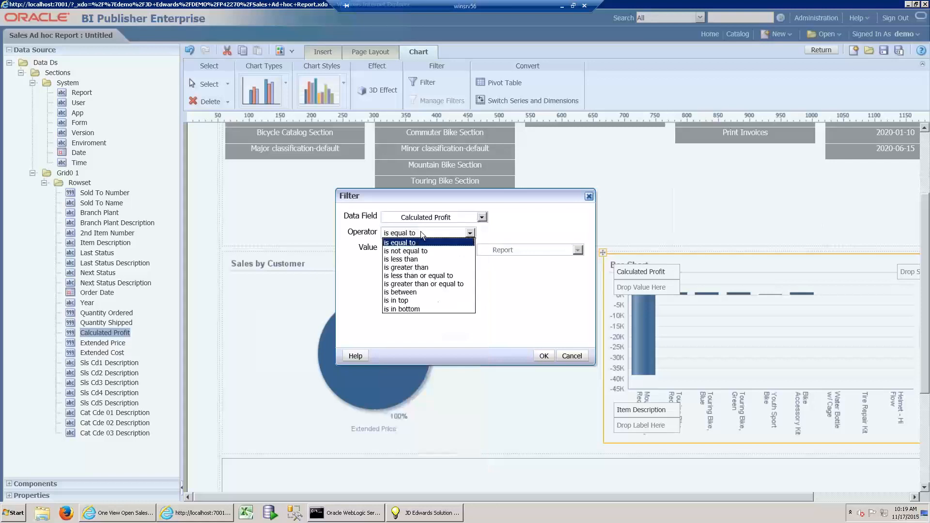
click(410, 300)
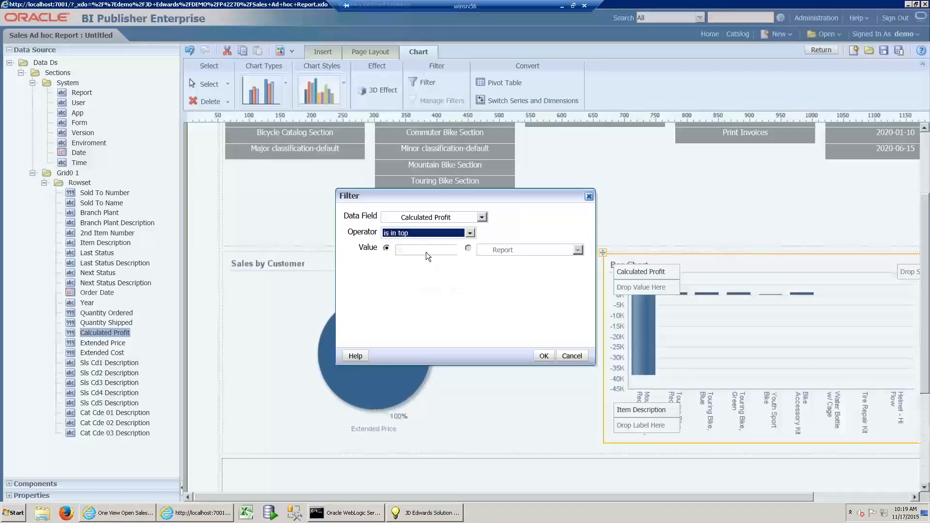
click(450, 250)
text(10)
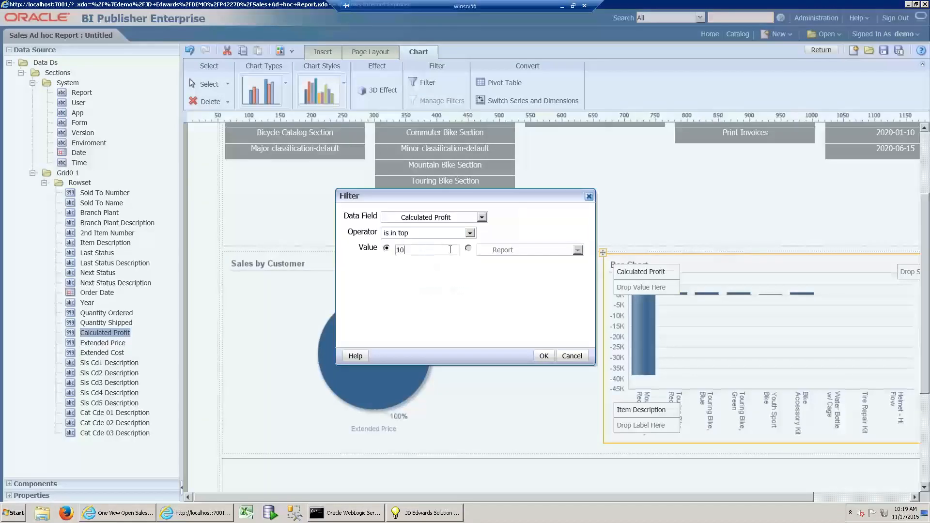
click(544, 357)
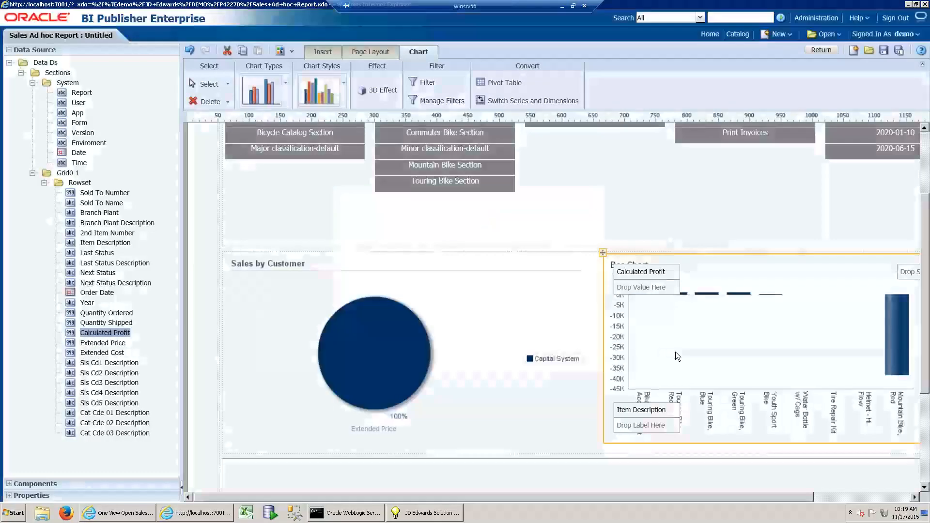
Add Cat Cde 01 Description, Sold To Name and Item Description, in that order, as row fields of the empty pivot table below the charts.
scroll(610, 320, down, 3)
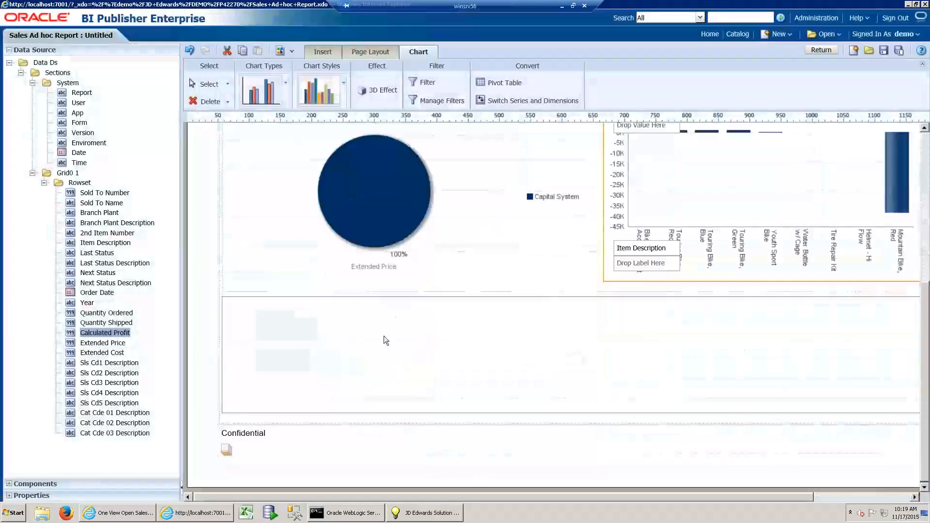
click(371, 333)
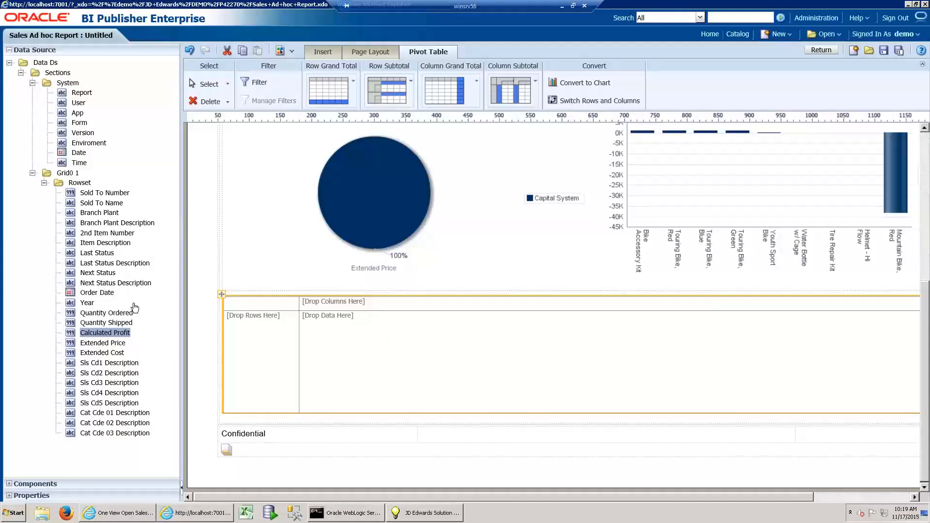
click(117, 413)
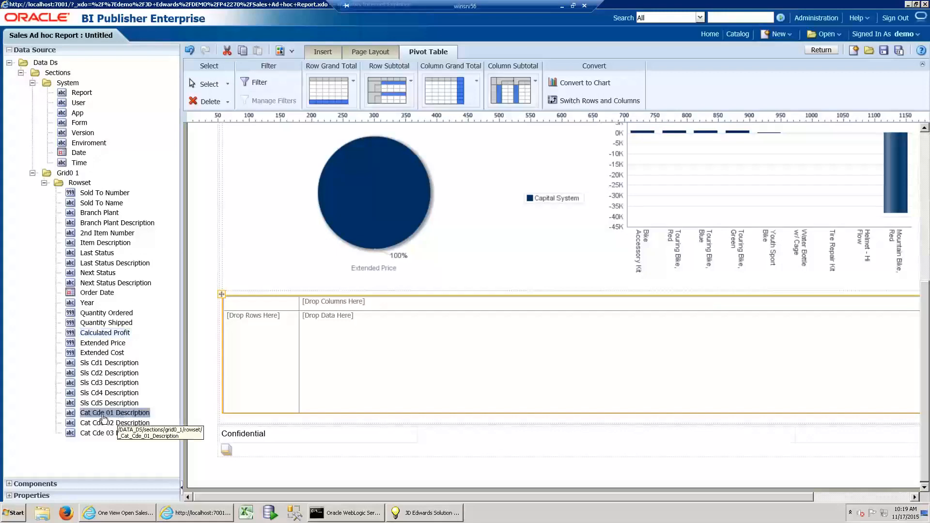
drag(103, 417, 245, 325)
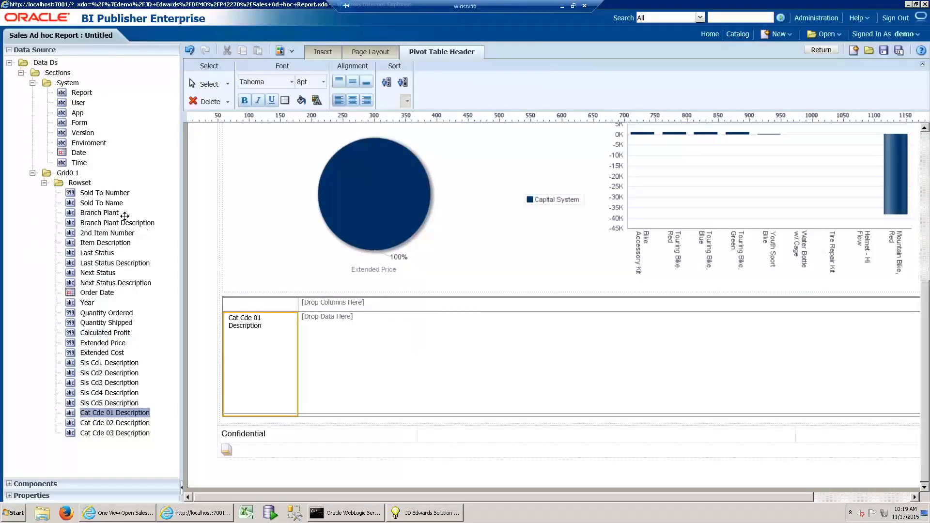
click(103, 203)
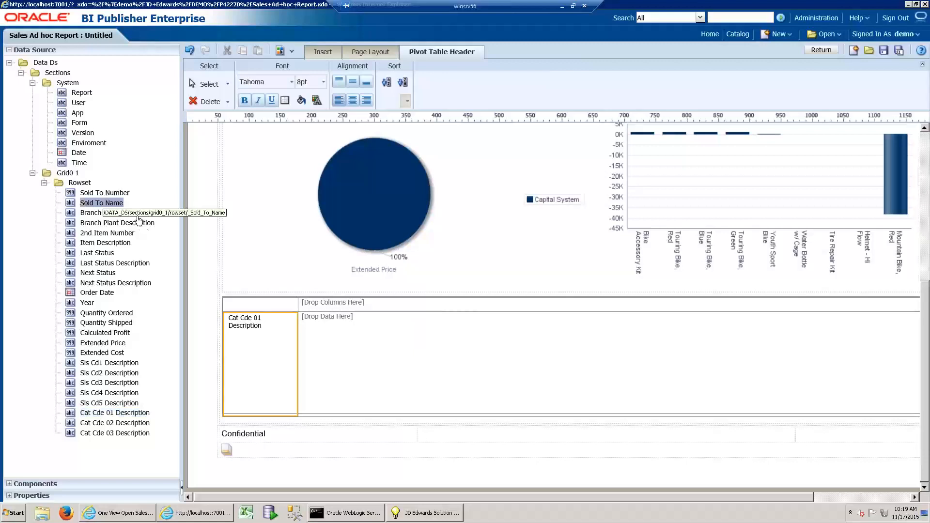
drag(103, 204, 281, 327)
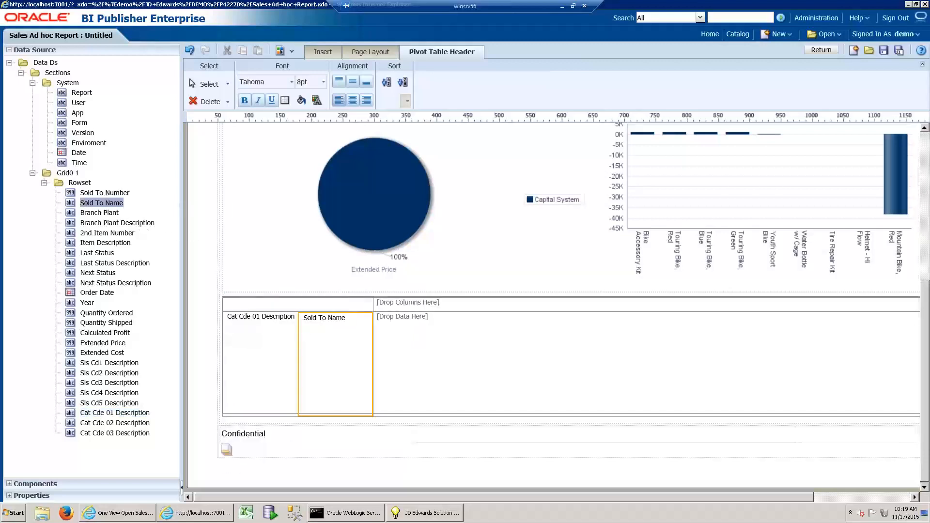
click(107, 244)
drag(112, 248, 354, 348)
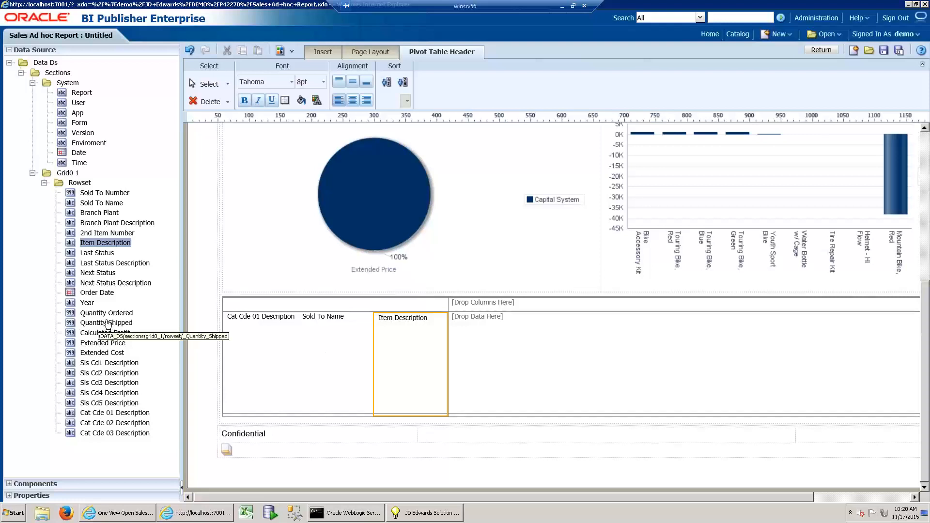
Add Quantity Ordered as the pivot table's data, apply the Number format to it and reduce its decimal places.
click(93, 315)
drag(93, 315, 473, 353)
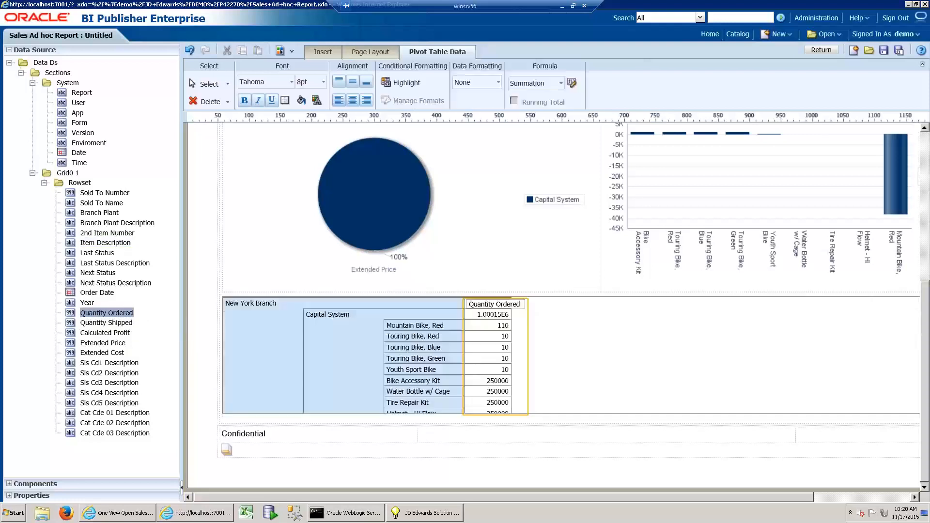
click(491, 85)
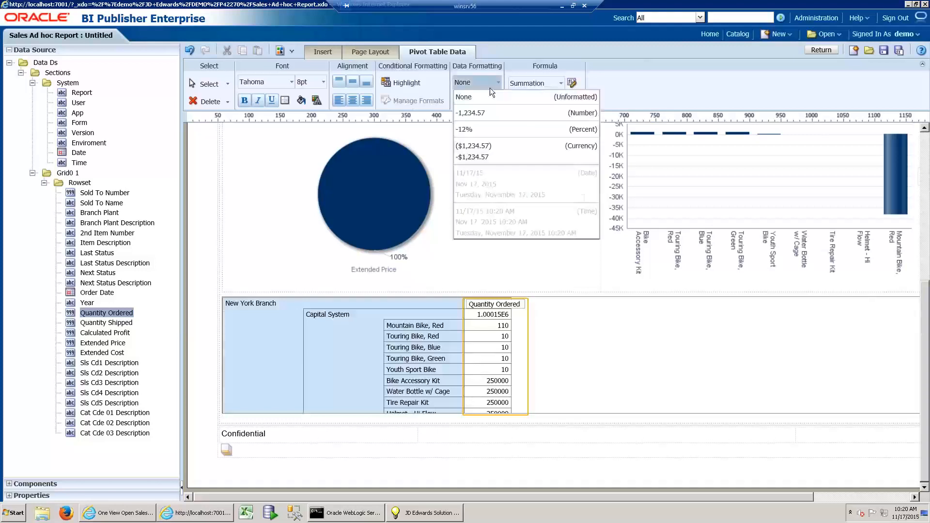
click(481, 114)
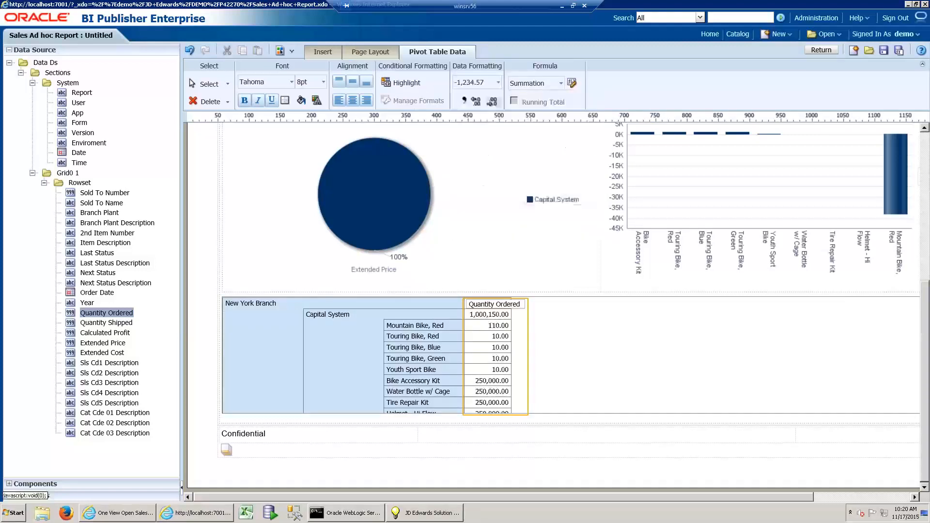
click(493, 103)
click(493, 103)
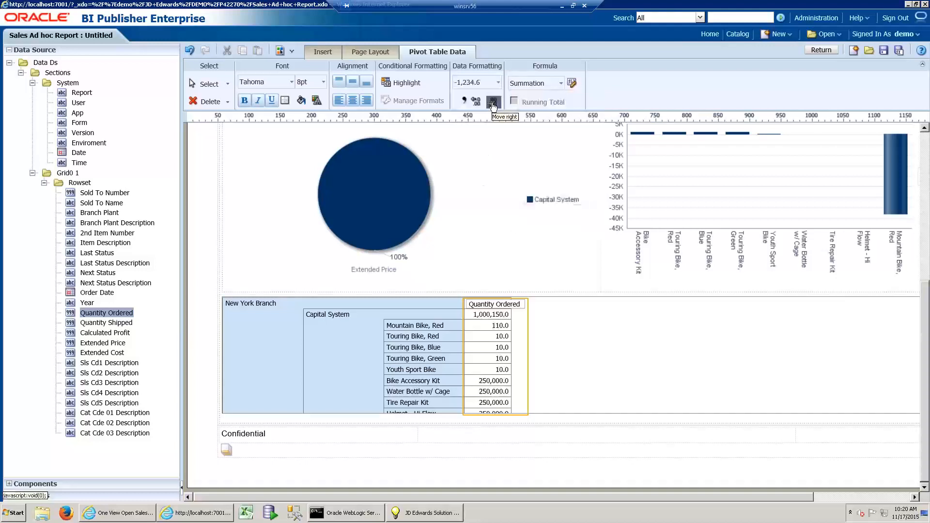
Add Extended Price to the pivot table's data beside Quantity Ordered and format it as currency without decimals, ($1,235).
drag(89, 343, 508, 354)
click(498, 83)
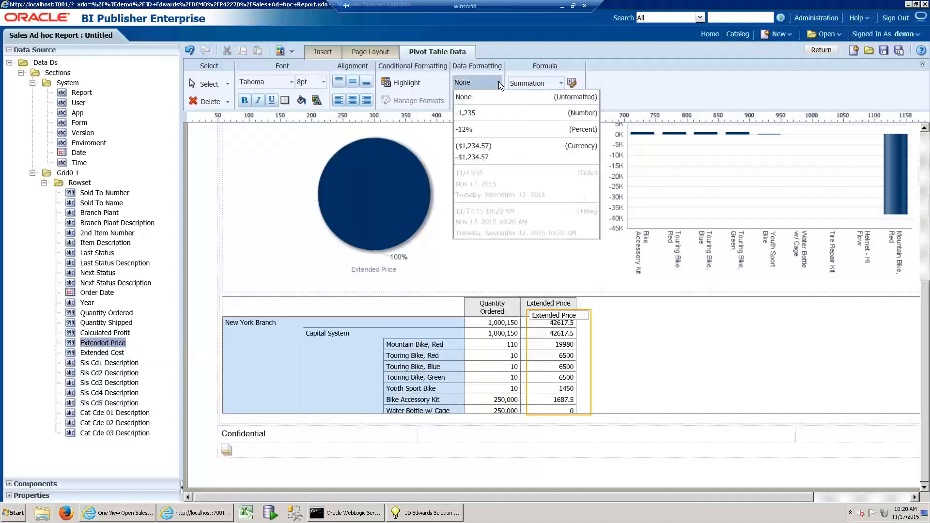
click(482, 144)
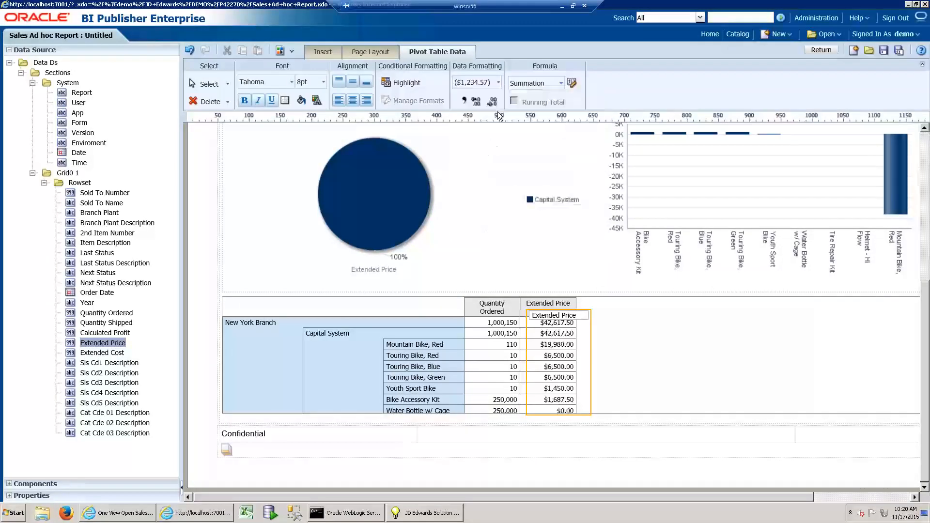
click(495, 103)
click(494, 102)
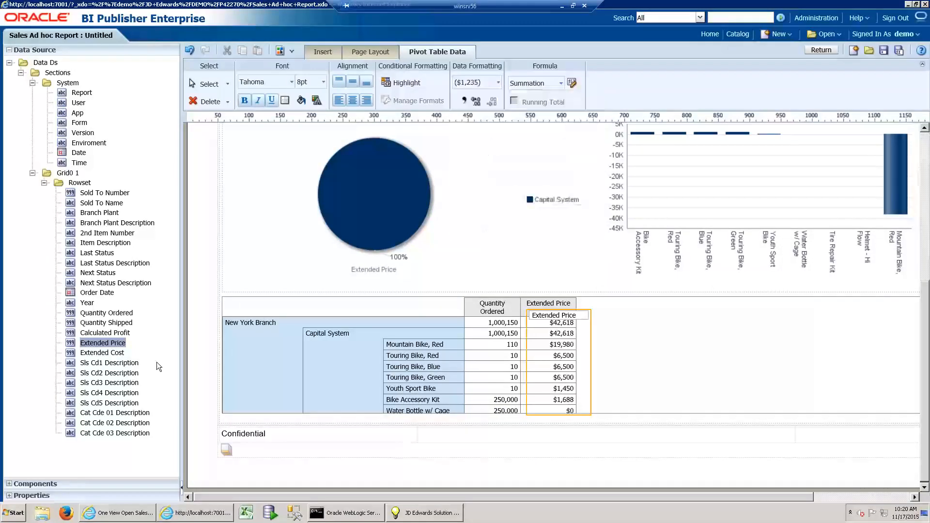
Add Calculated Profit as the pivot table's last data column and apply the ($1,235) currency format.
drag(95, 334, 589, 358)
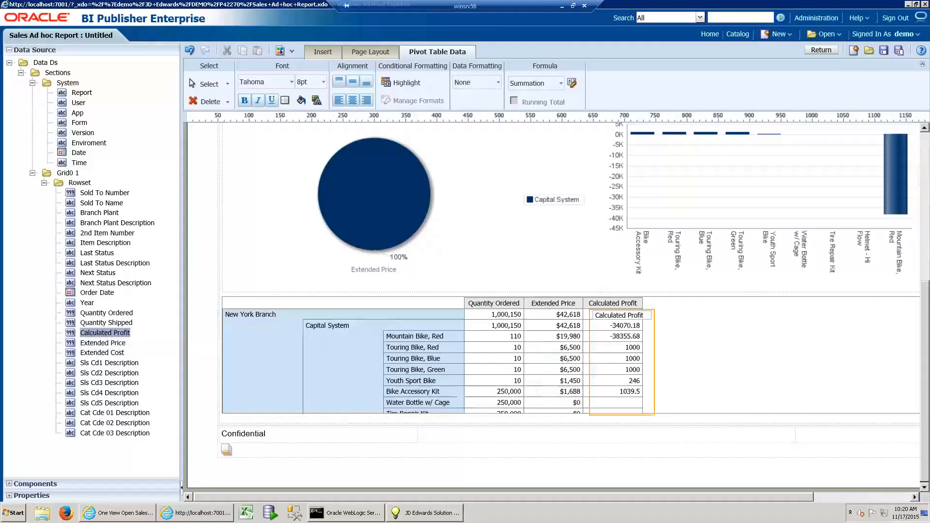
click(498, 82)
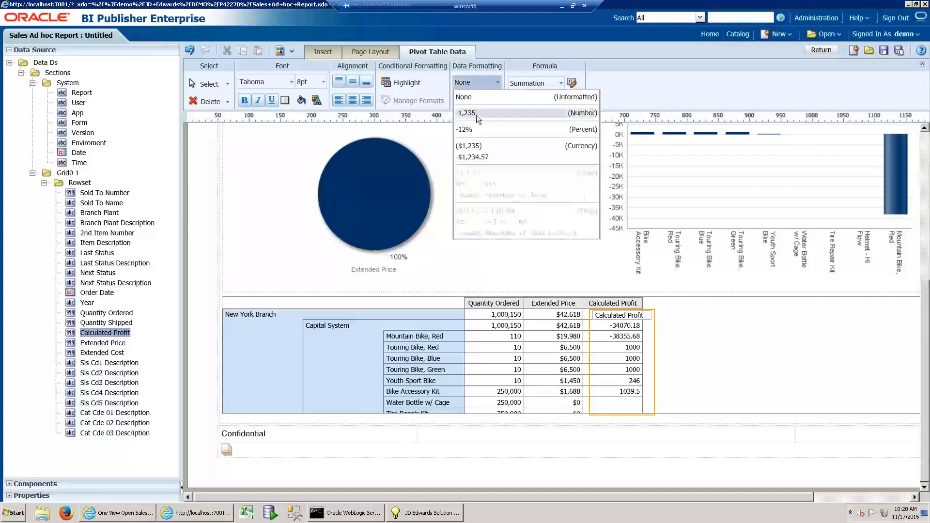
click(479, 145)
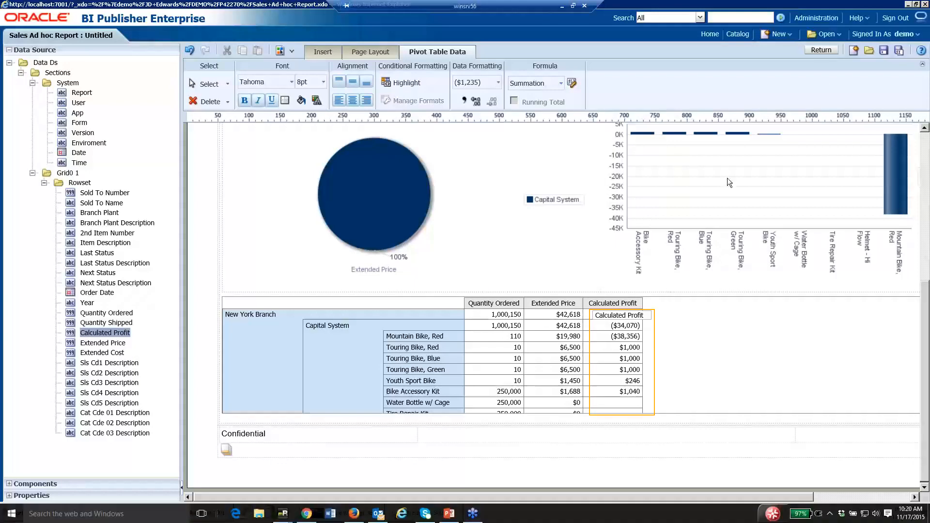
Save the layout under the name Interactive Sales Report.
click(883, 51)
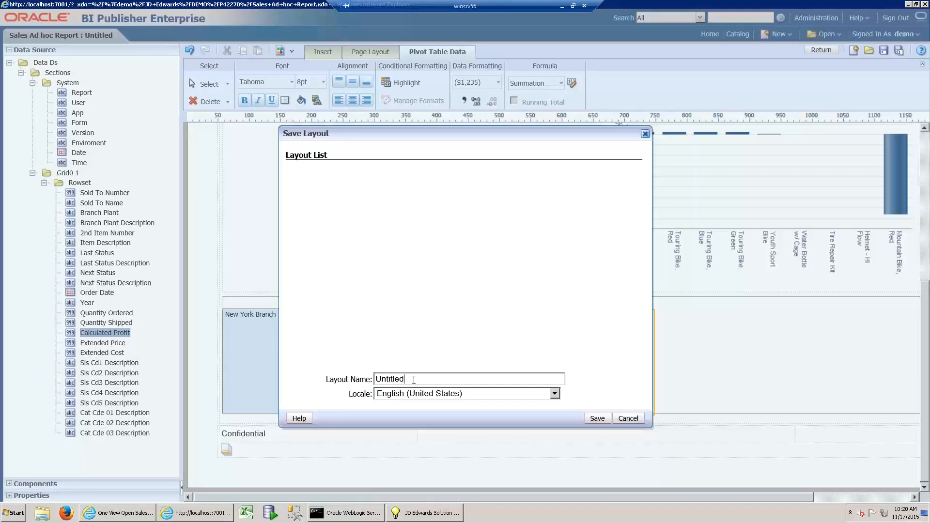
key(BackSpace)
key(BackSpace)
key(BackSpace)
key(BackSpace)
key(BackSpace)
key(BackSpace)
key(BackSpace)
key(BackSpace)
text(Inte)
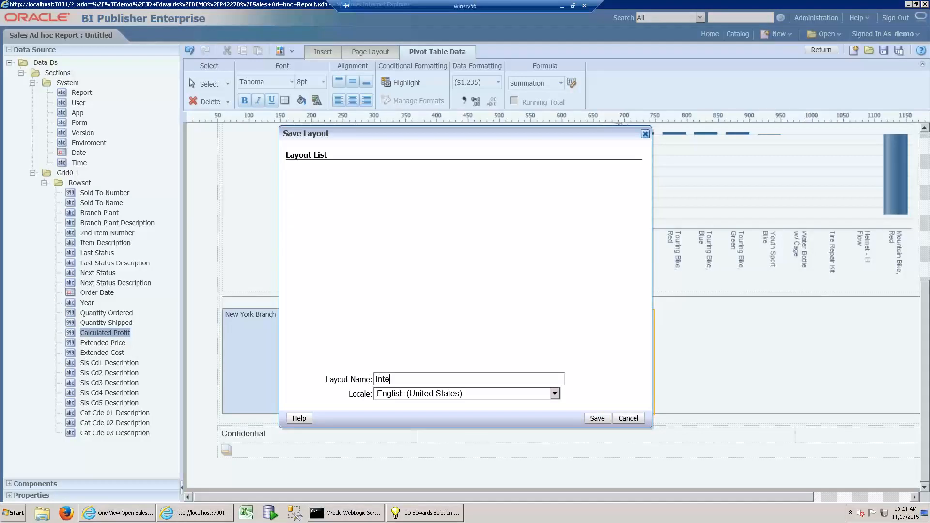
text(ractive Sales)
key(BackSpace)
key(BackSpace)
key(BackSpace)
text(les Report)
click(599, 419)
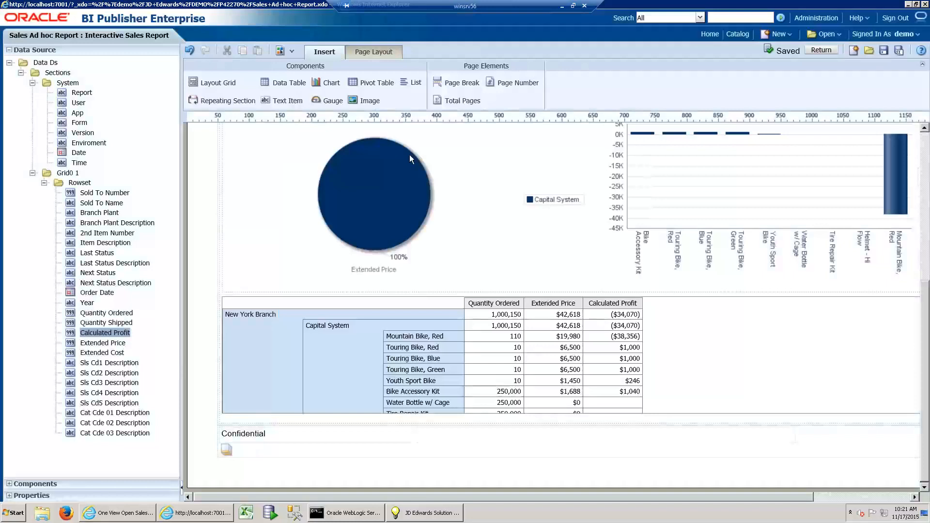
Preview the report in the interactive viewer, filtering by Accessory Catalog Section and by Bicycle Catalog Section, and close the preview.
click(292, 51)
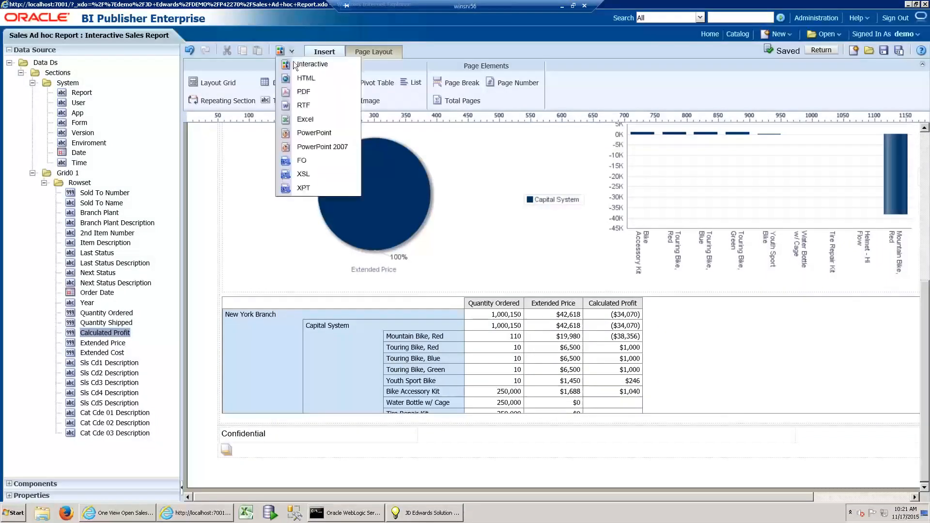
click(296, 64)
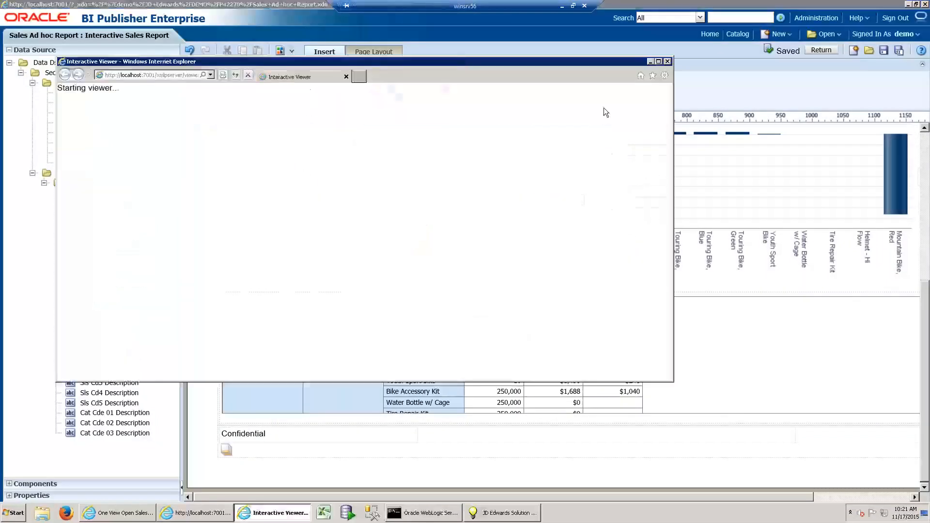
click(658, 61)
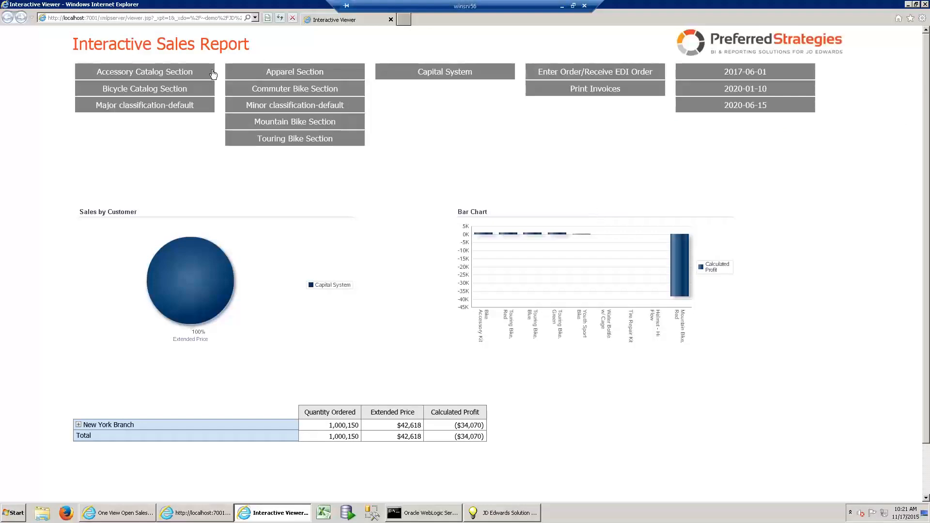
click(155, 77)
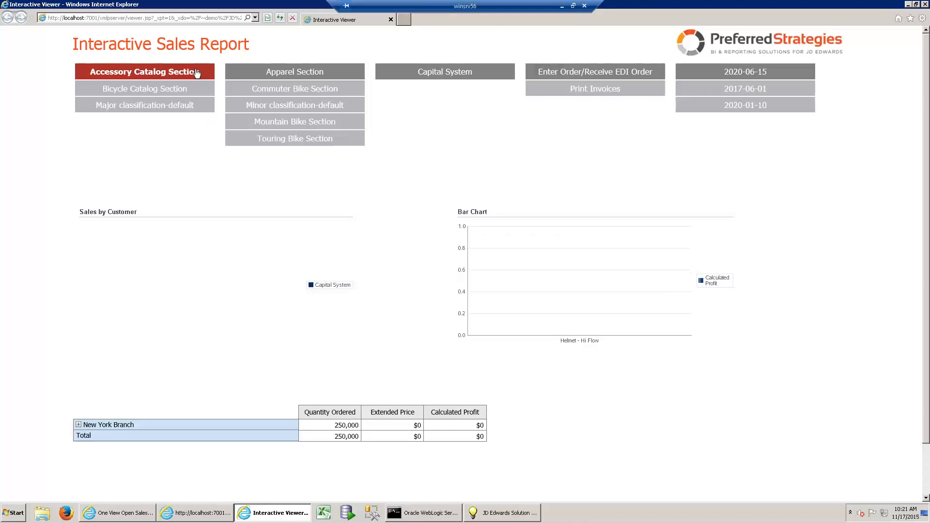
click(164, 89)
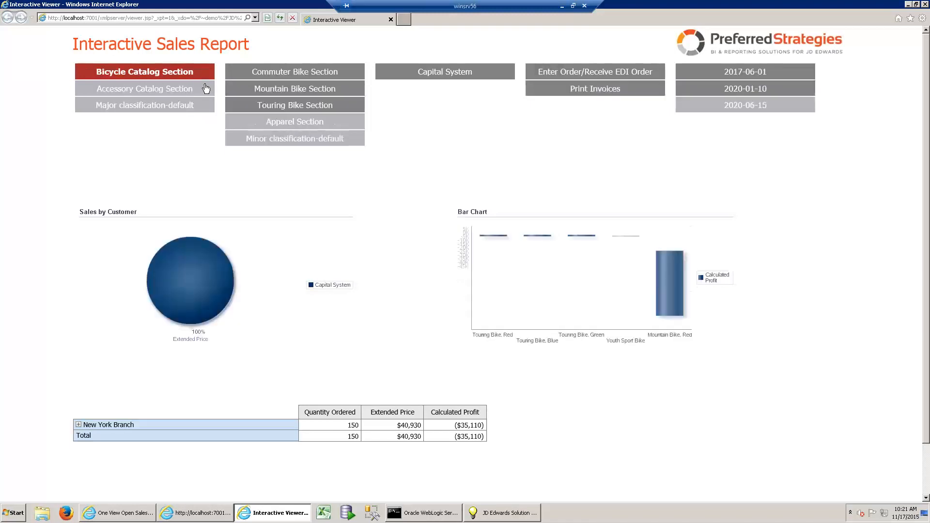
click(391, 19)
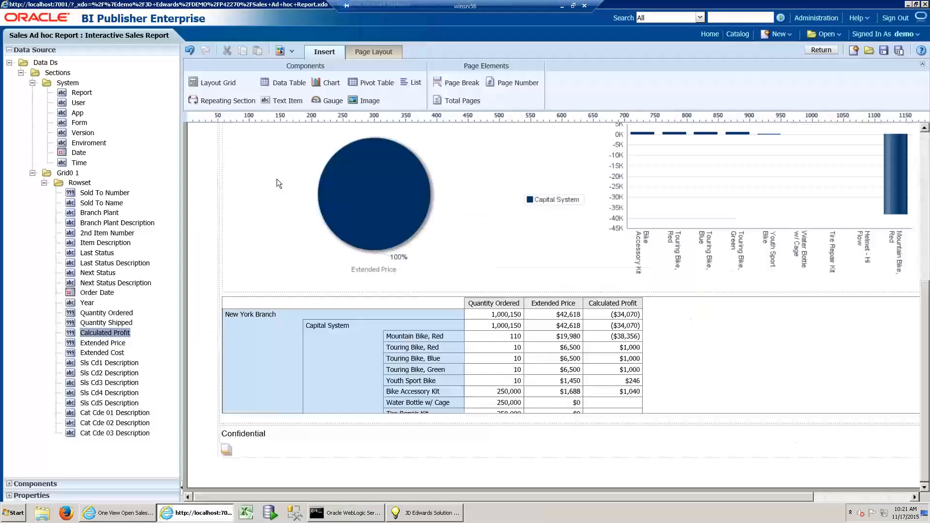
Create a new layout from the Preferred Strategies - Formatted (Portrait) shared template.
scroll(485, 165, up, 5)
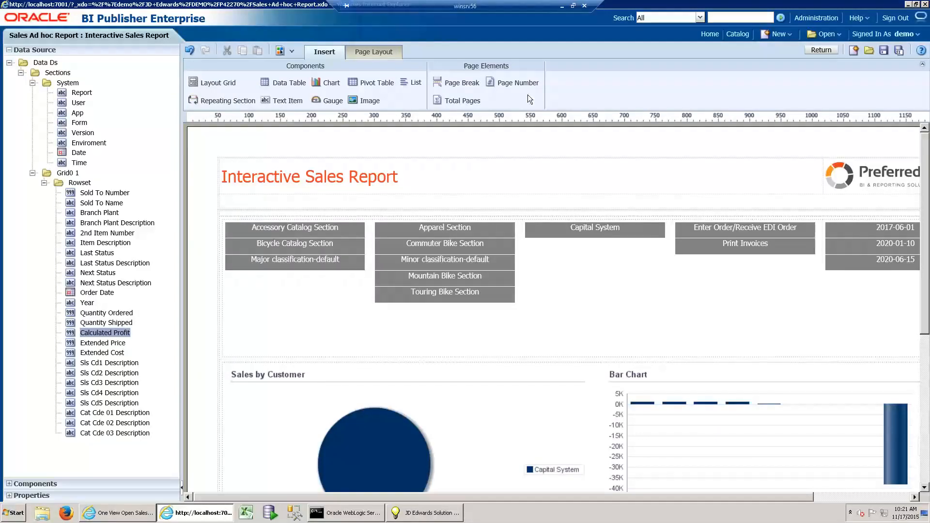
click(855, 52)
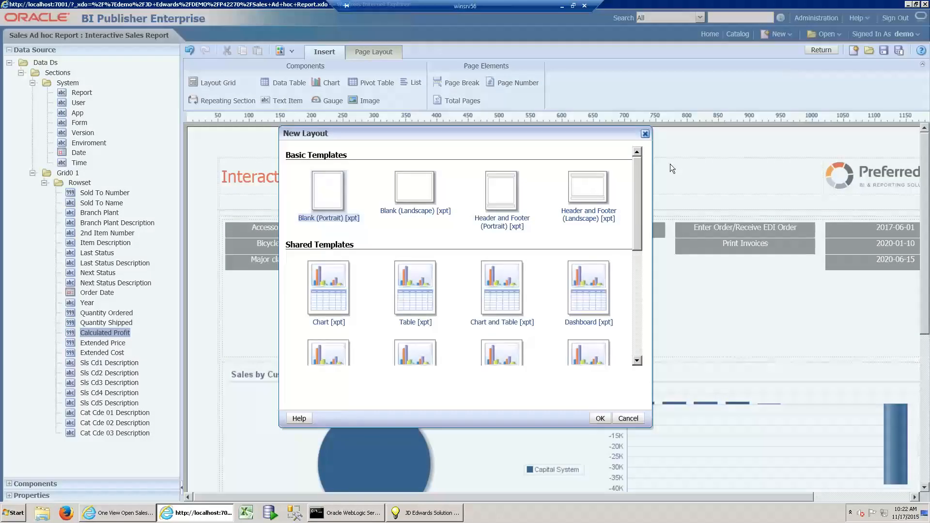
drag(638, 206, 629, 327)
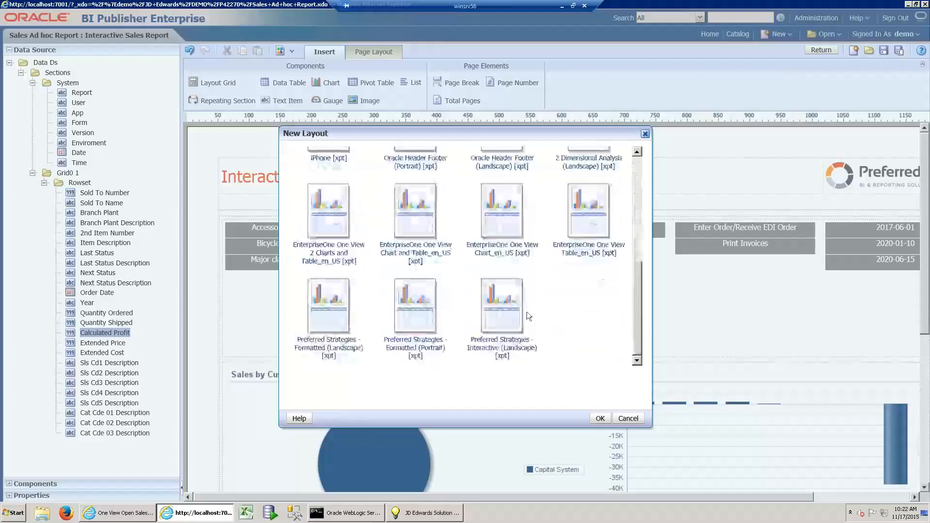
click(414, 313)
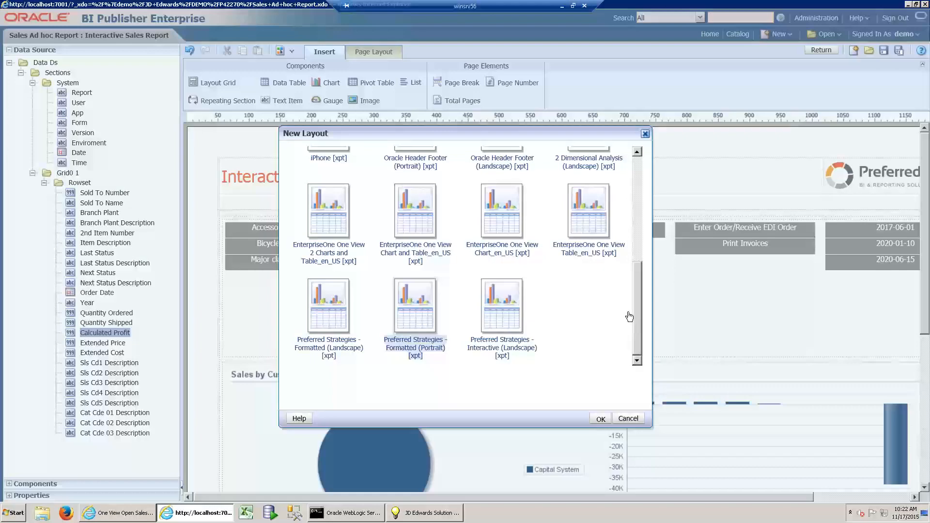
double_click(436, 221)
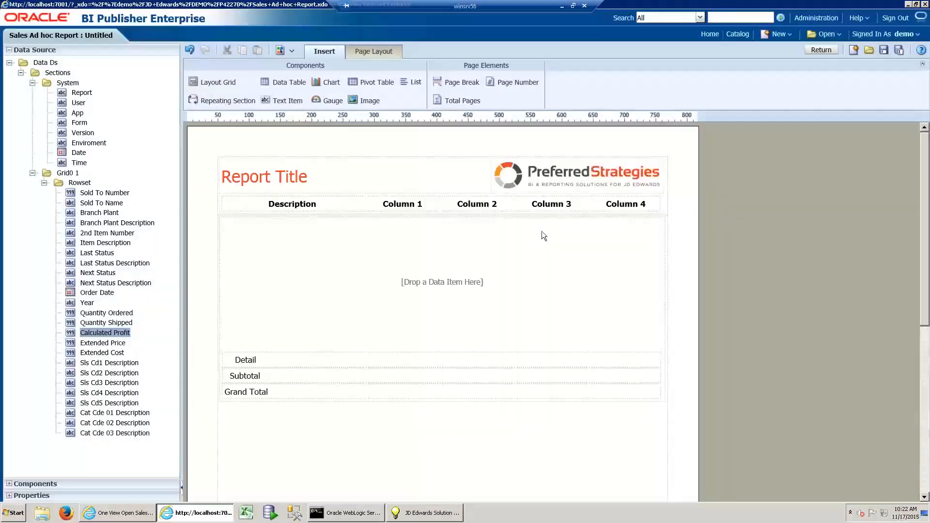
Replace the Report Title placeholder in the new layout's header with Formatted Sales Report.
click(292, 176)
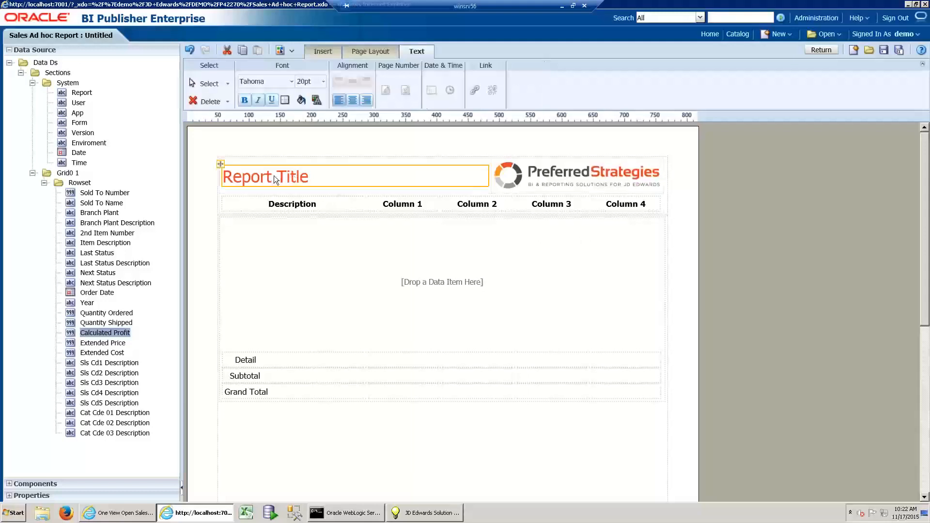
double_click(275, 176)
click(276, 176)
drag(306, 177, 222, 176)
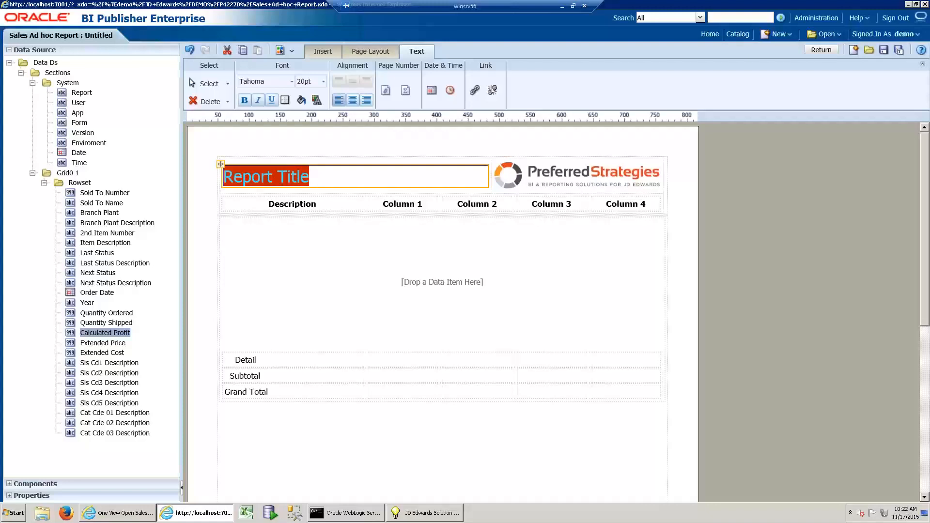
text(Formatted )
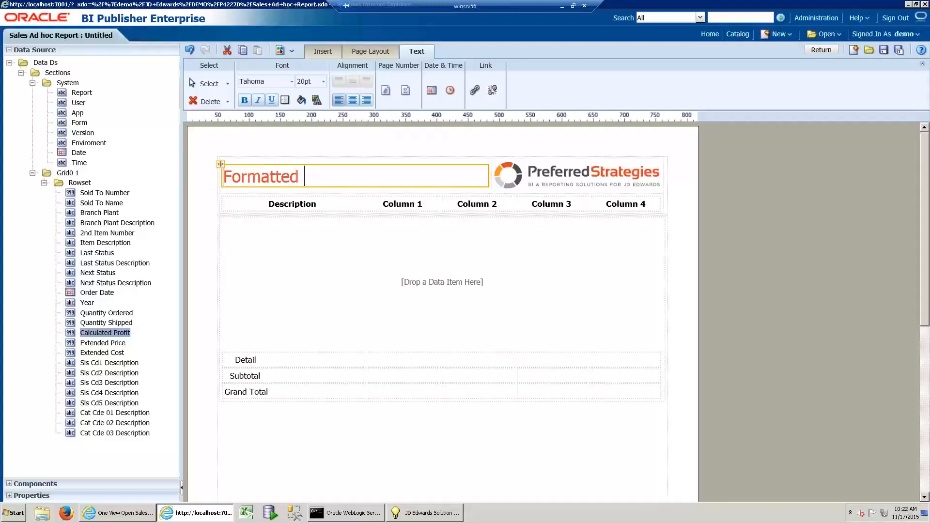
text(Sales R)
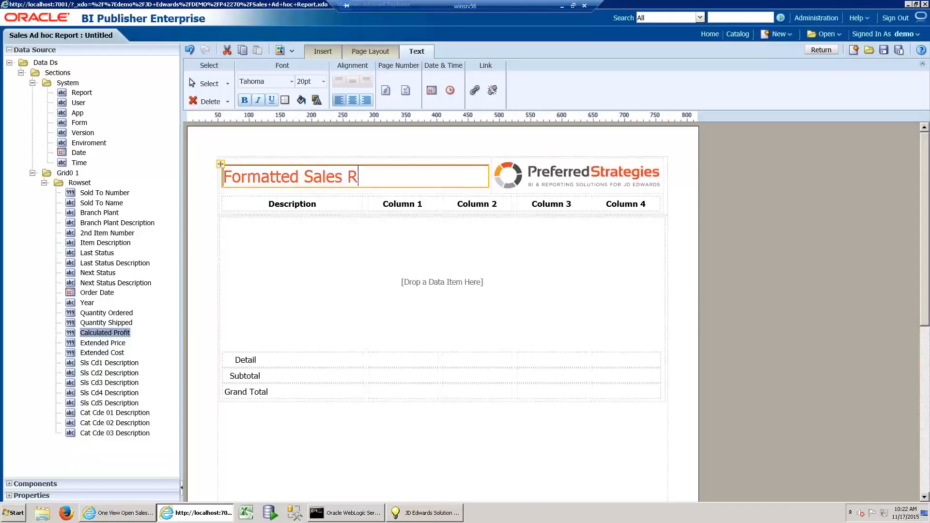
text(eport)
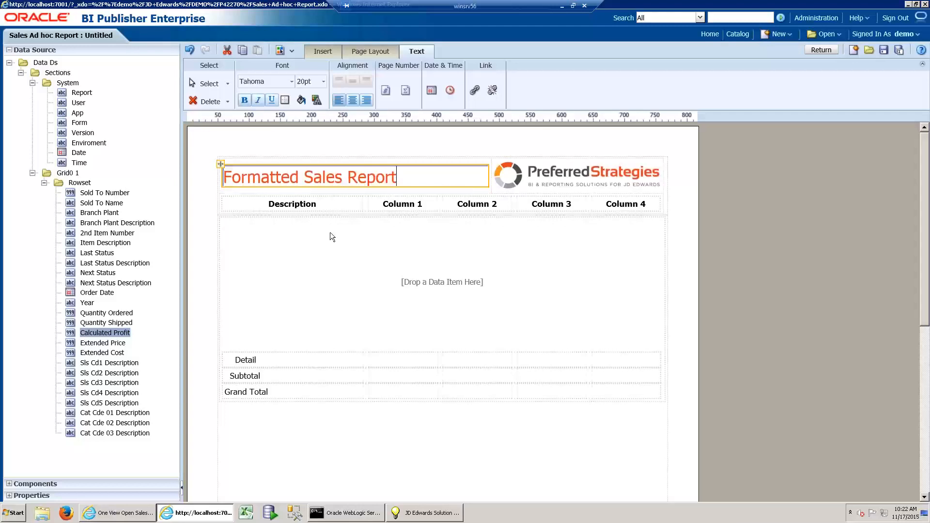
Add Sold To Name and Item Description as columns of the empty data table below the column headings.
click(401, 250)
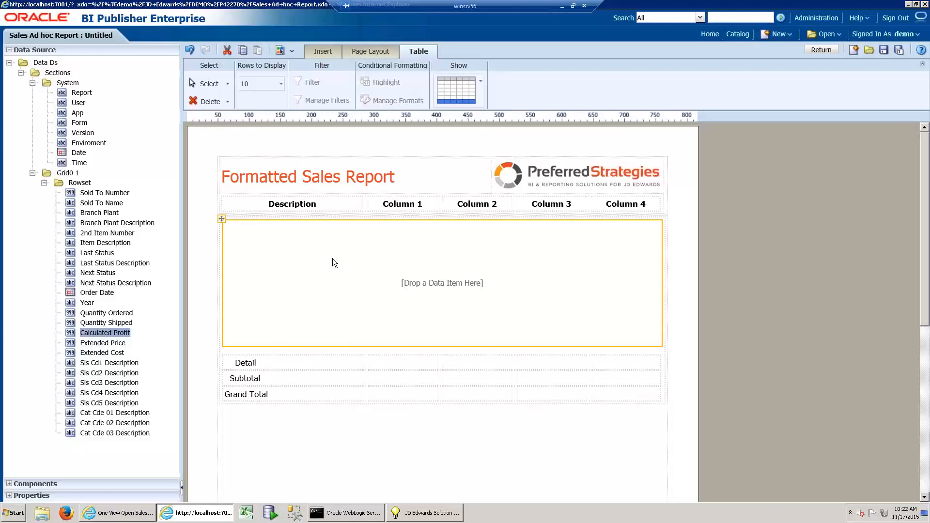
click(96, 204)
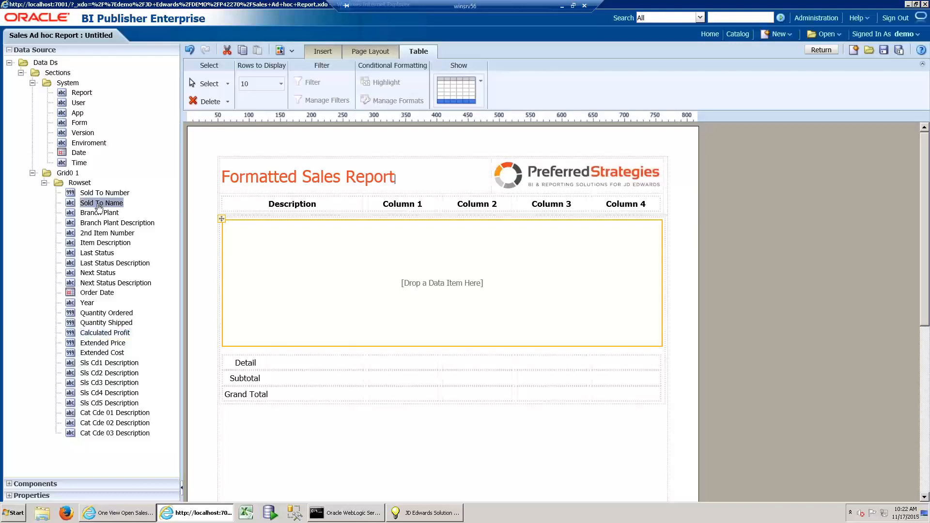
drag(96, 204, 279, 259)
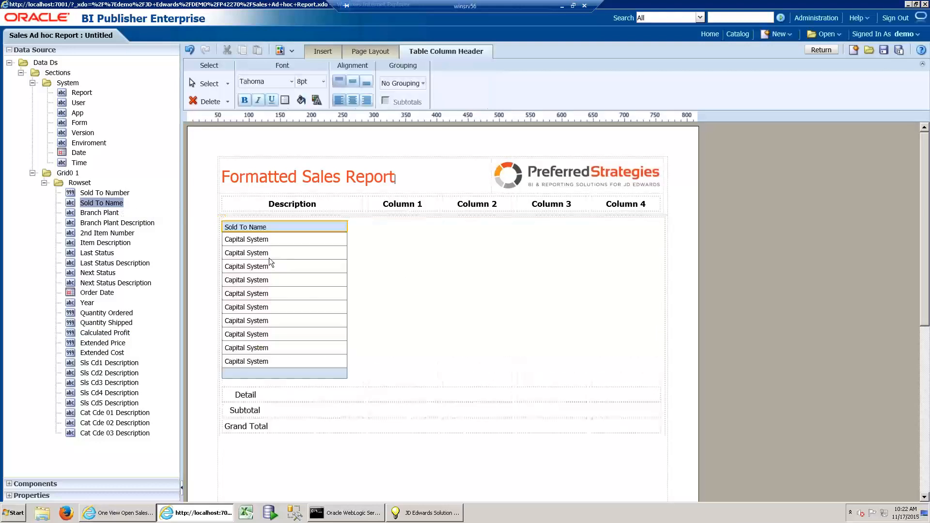
drag(109, 243, 327, 278)
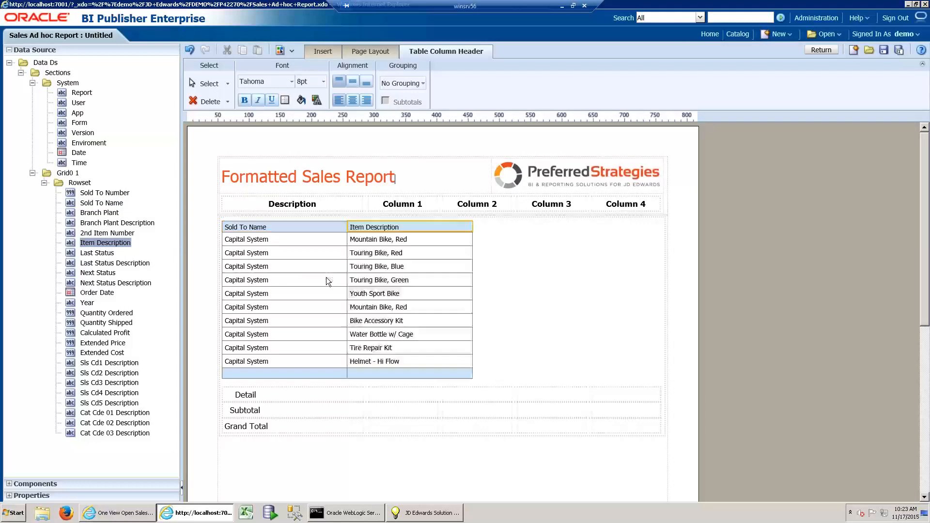
Apply Group Above to the table's Sold To Name column and to its Item Description column.
click(263, 248)
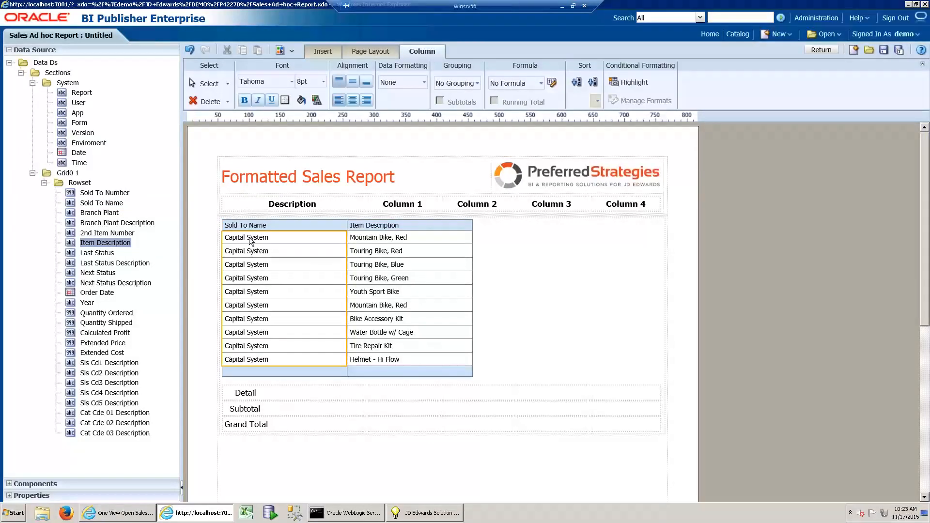
click(478, 85)
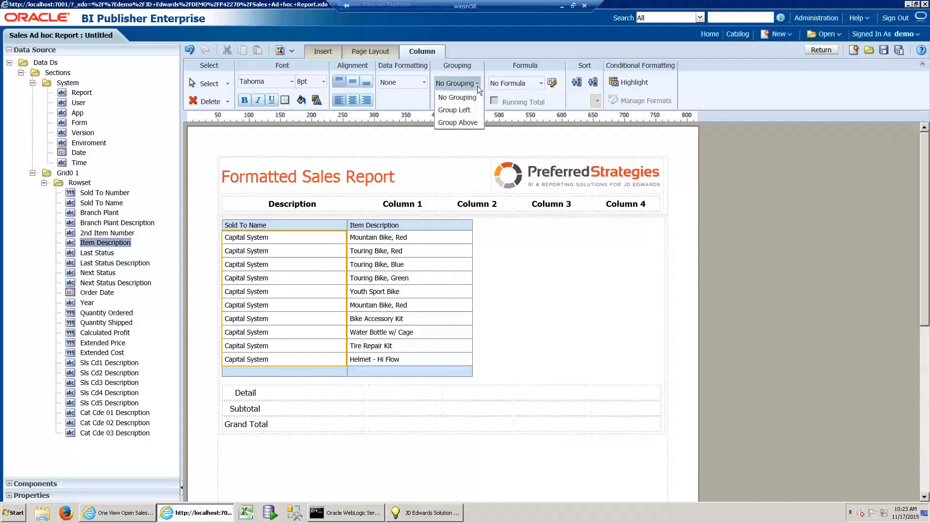
click(458, 123)
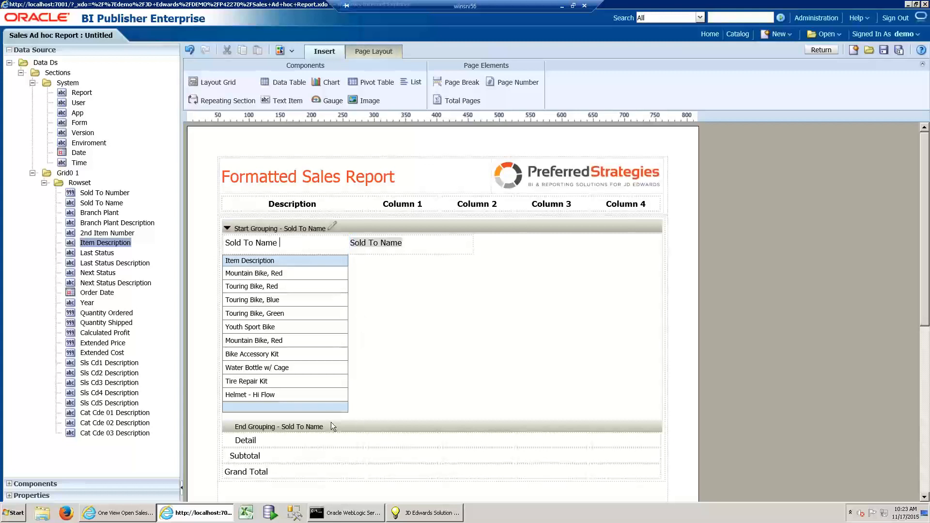
click(252, 304)
click(252, 297)
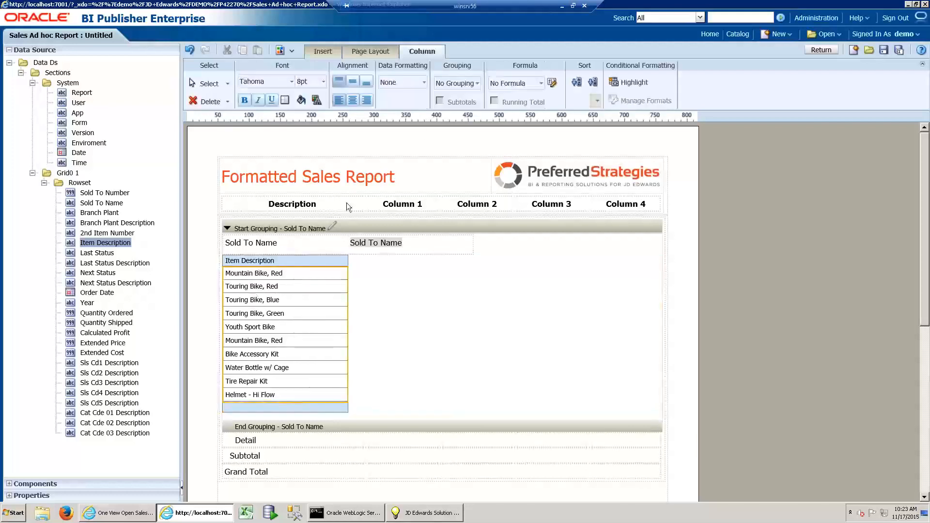
click(477, 83)
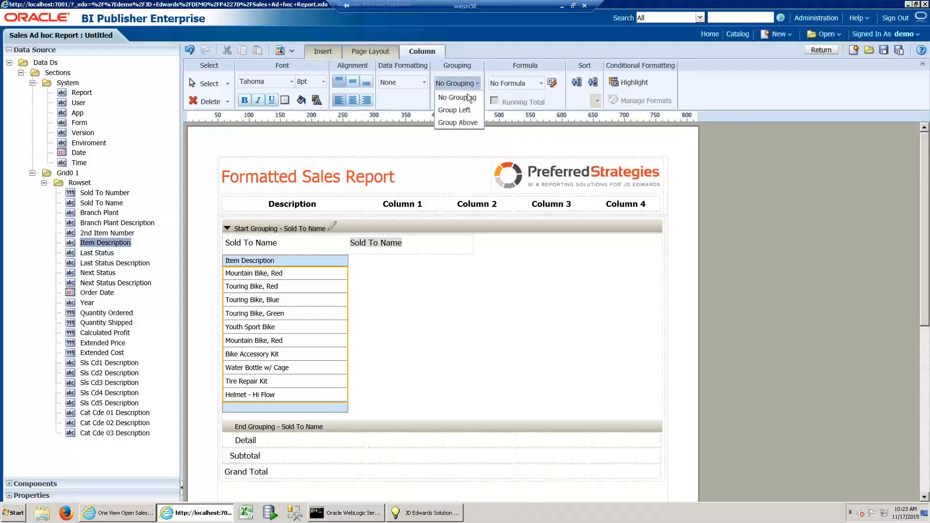
click(461, 122)
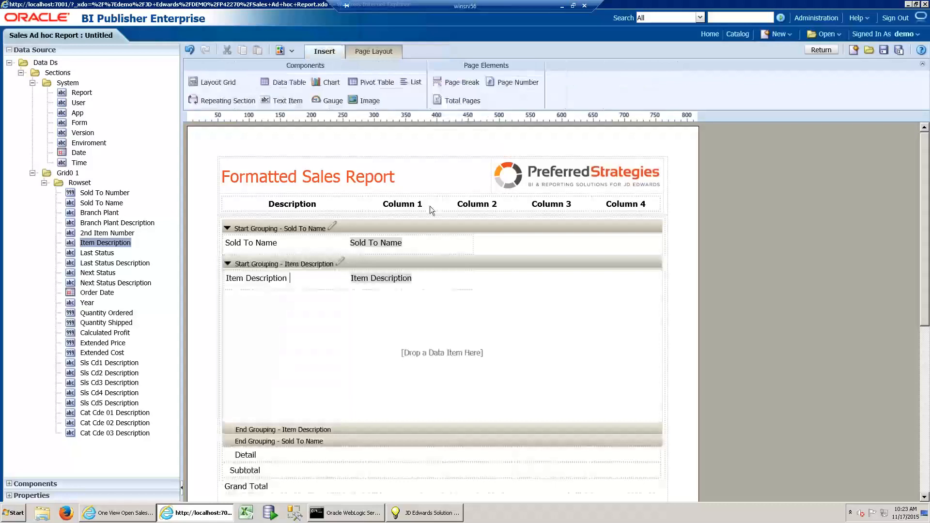
Delete the empty data table inside the Item Description grouping and move the Detail row into its place.
click(402, 320)
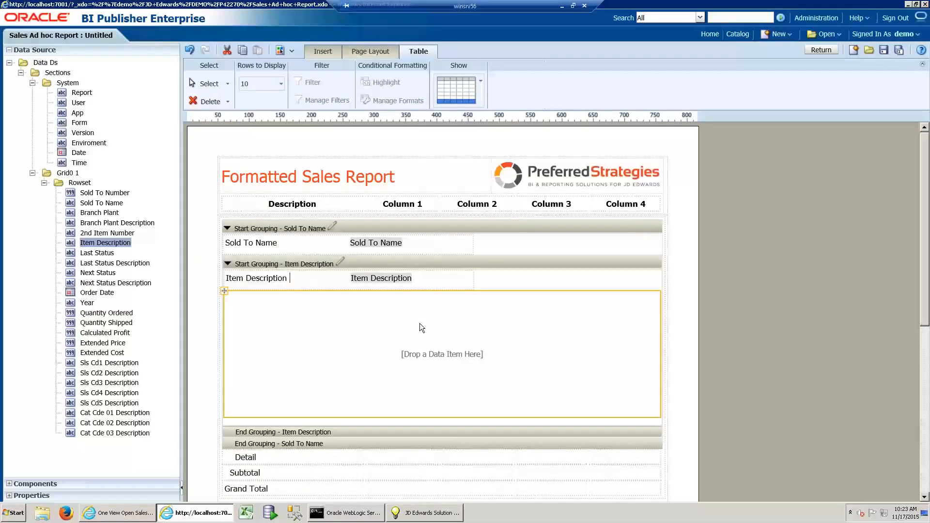
click(206, 102)
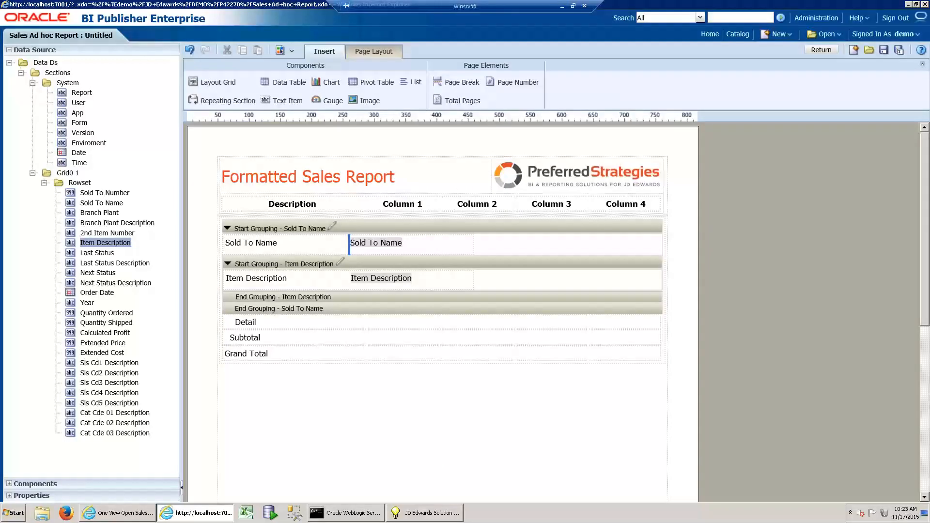
click(311, 322)
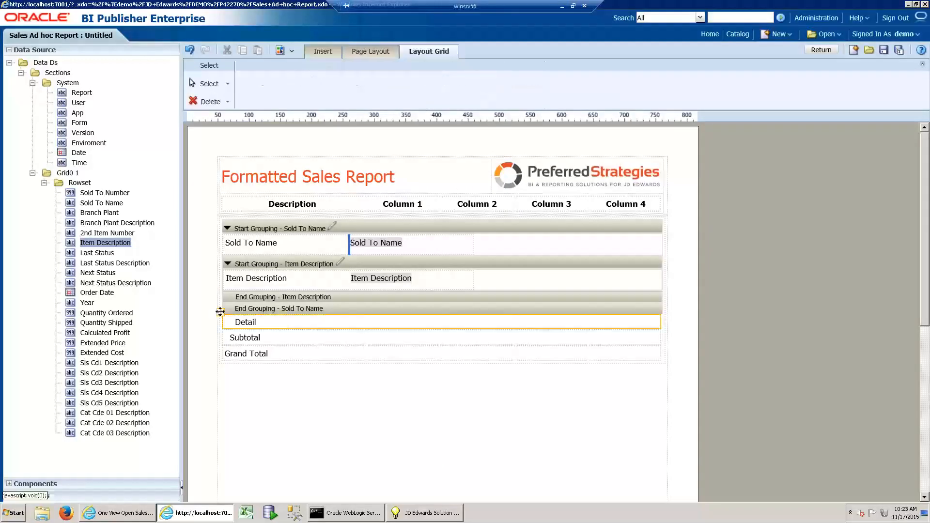
drag(227, 310, 482, 293)
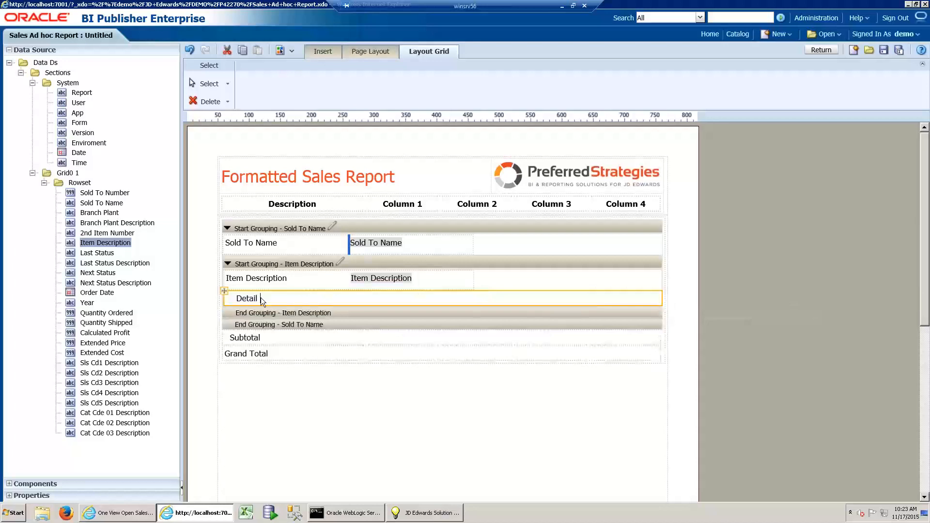
Move the Item Description field into the Detail row and remove the row's Detail label text.
click(359, 278)
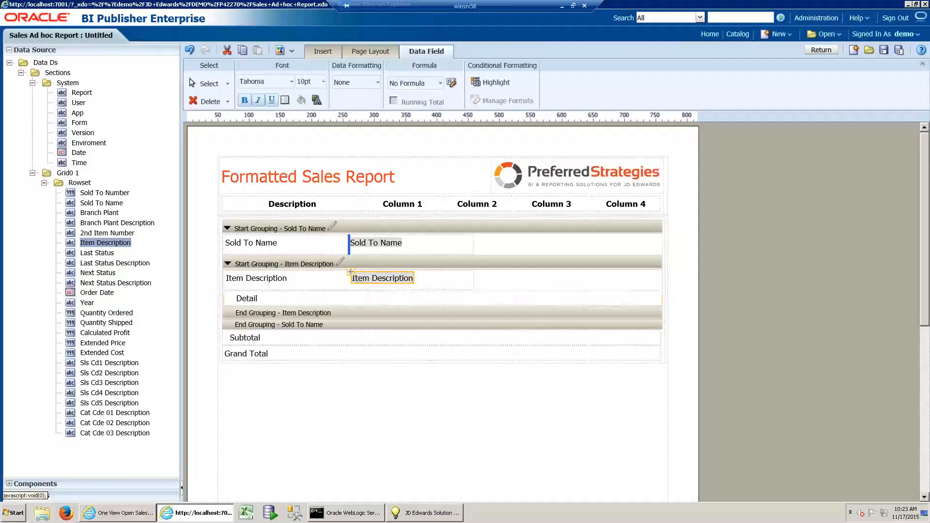
drag(357, 278, 294, 318)
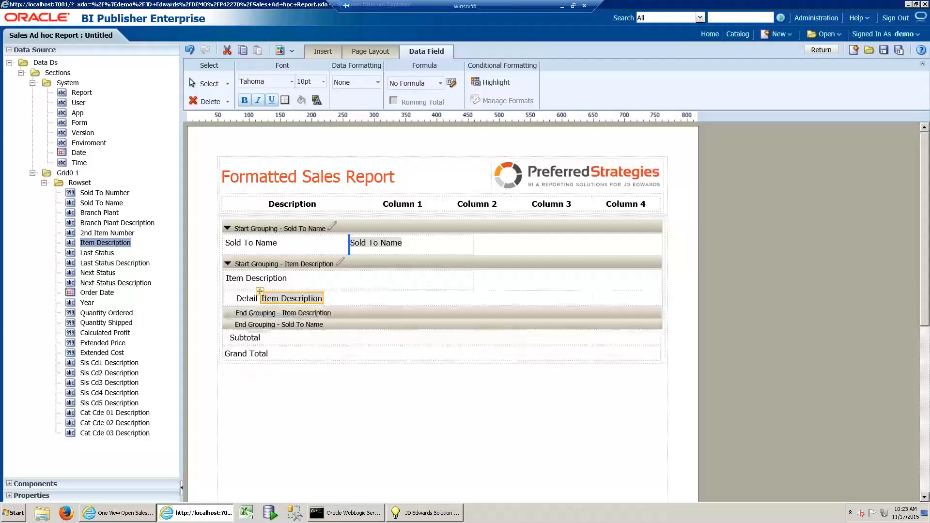
click(255, 298)
click(256, 298)
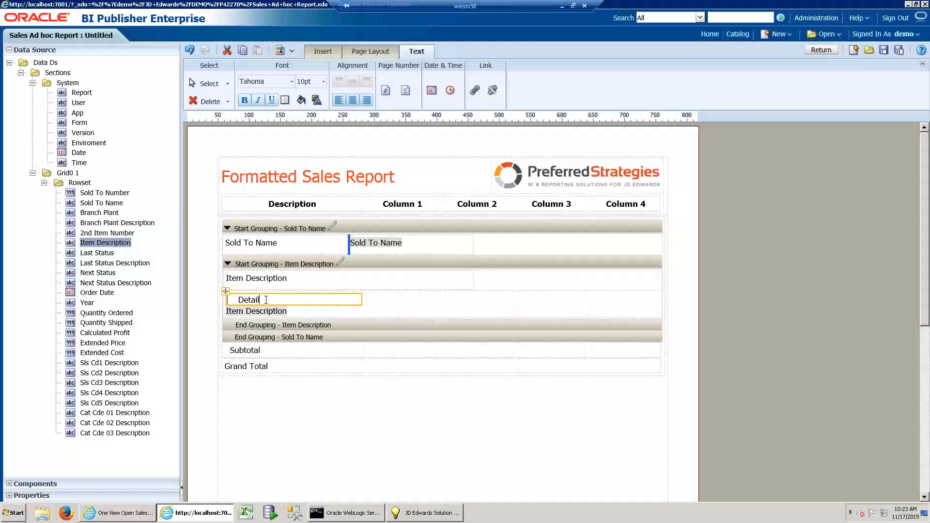
key(BackSpace)
key(BackSpace)
key(BackSpace)
key(BackSpace)
key(BackSpace)
key(BackSpace)
Delete the leftover layout grid holding the Item Description label at the start of the Item Description grouping.
click(498, 279)
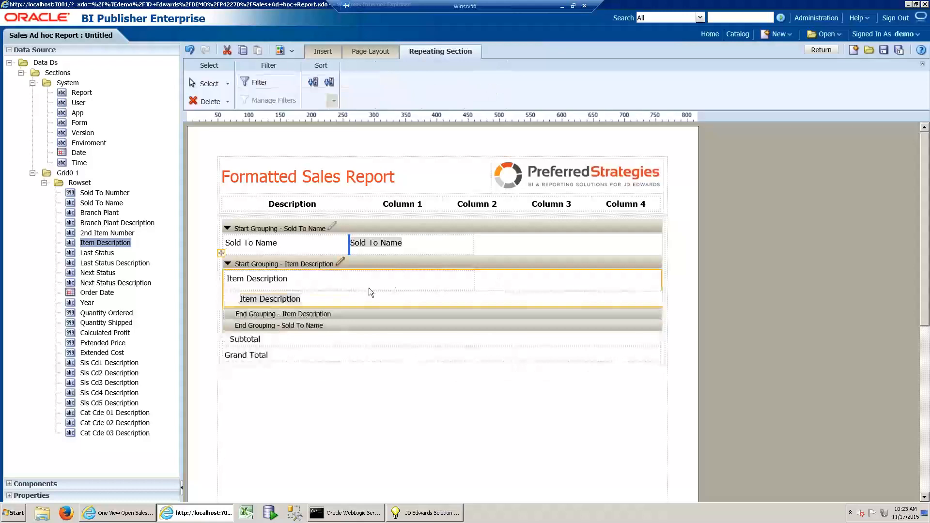
click(322, 281)
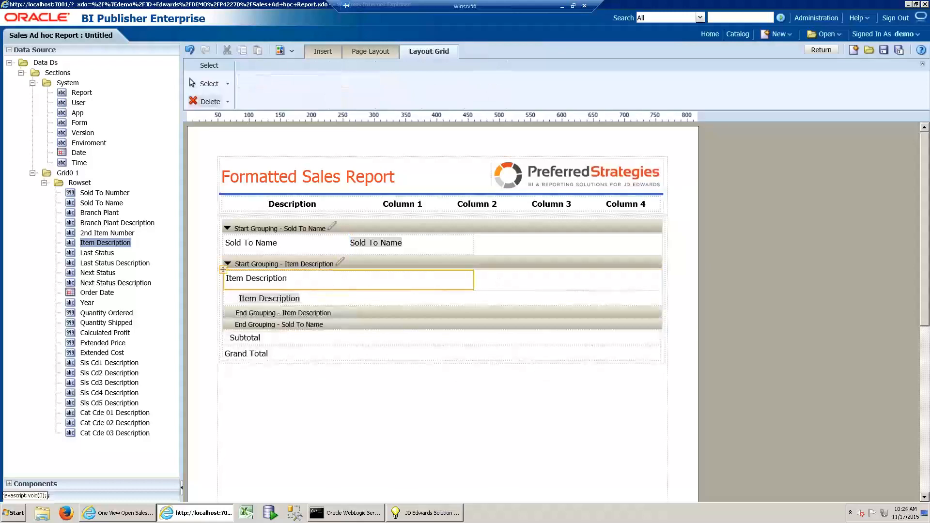
click(206, 102)
Delete the label column from the Sold To Name layout grid, keeping only the data field's column.
click(314, 245)
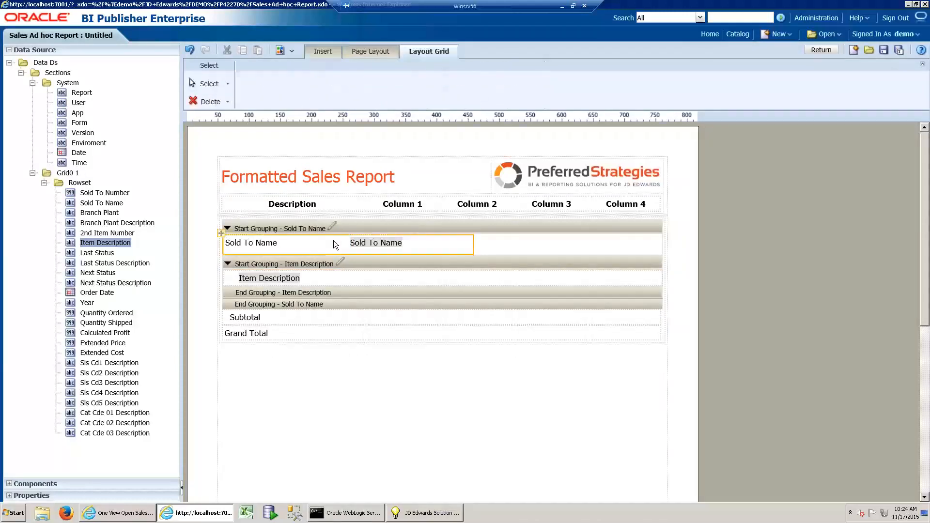
click(288, 246)
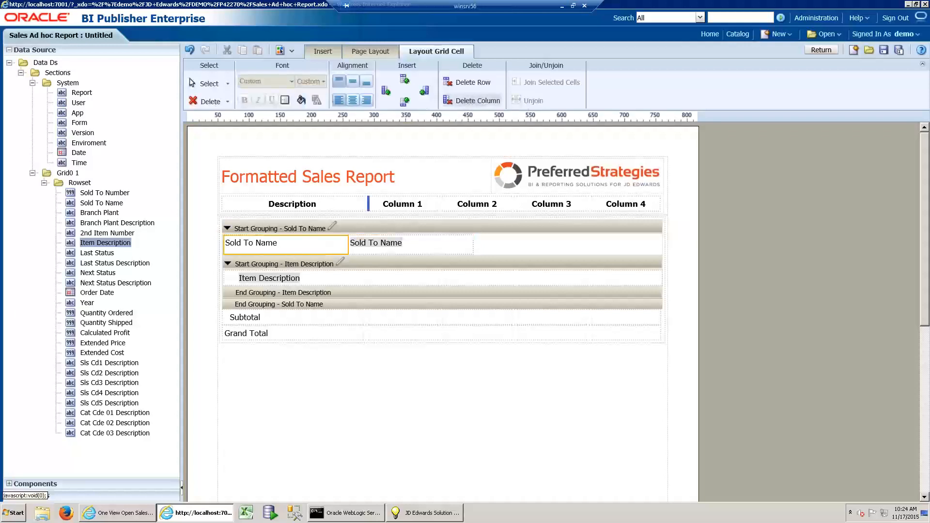
click(473, 101)
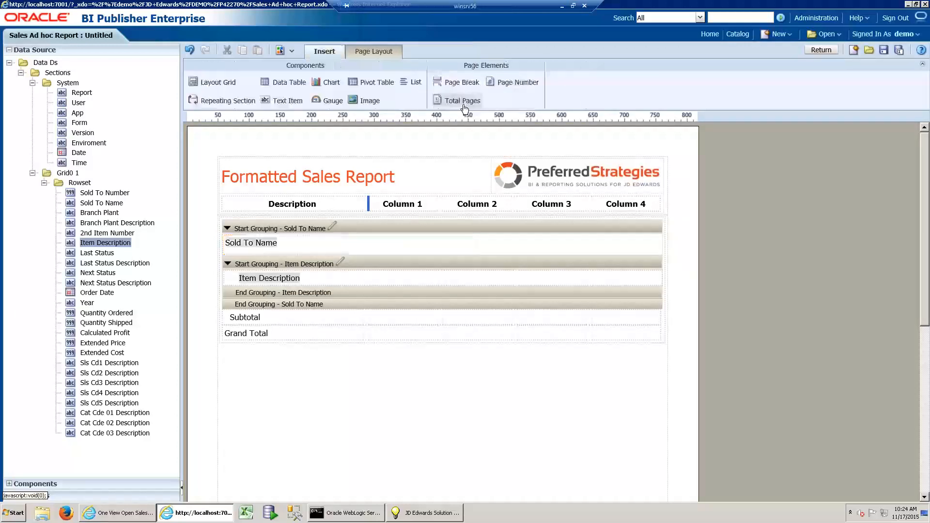
Widen the Sold To Name layout grid to reach the Column 3 heading and make its data field bold.
click(301, 242)
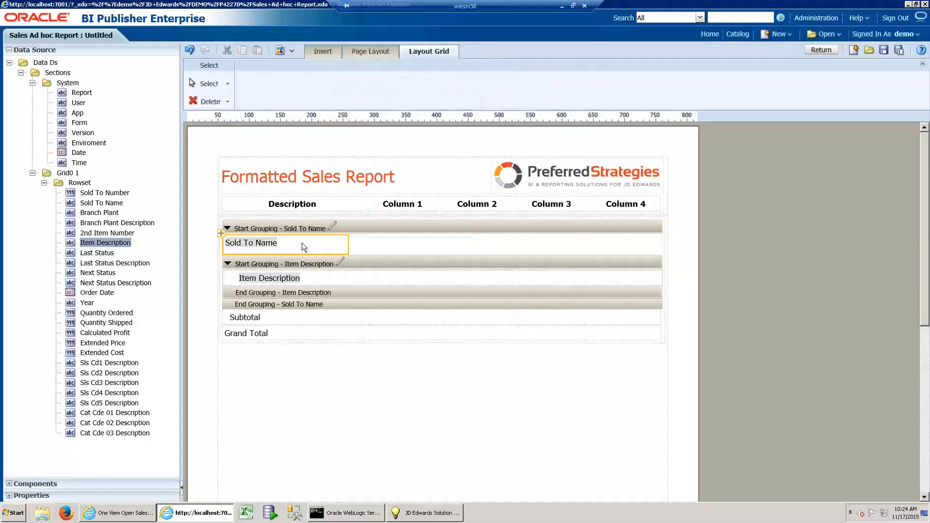
click(348, 241)
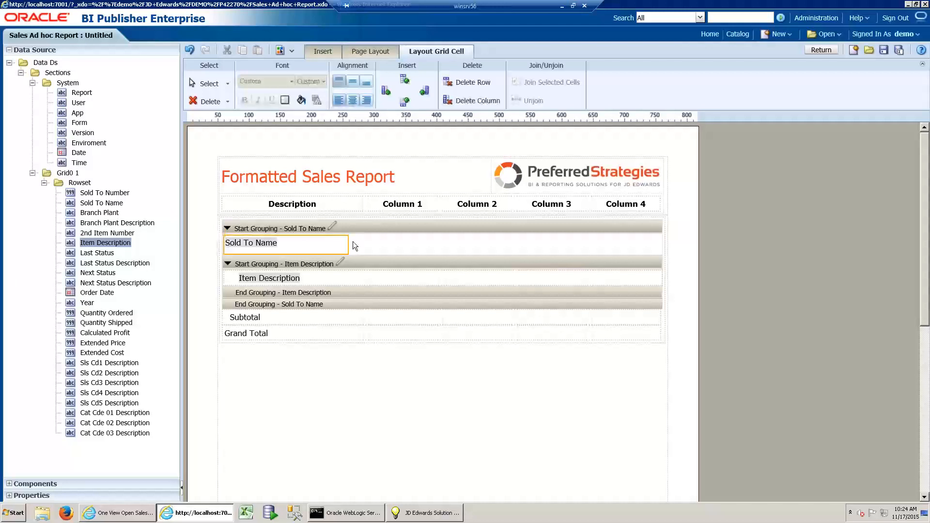
drag(351, 242, 529, 246)
click(267, 244)
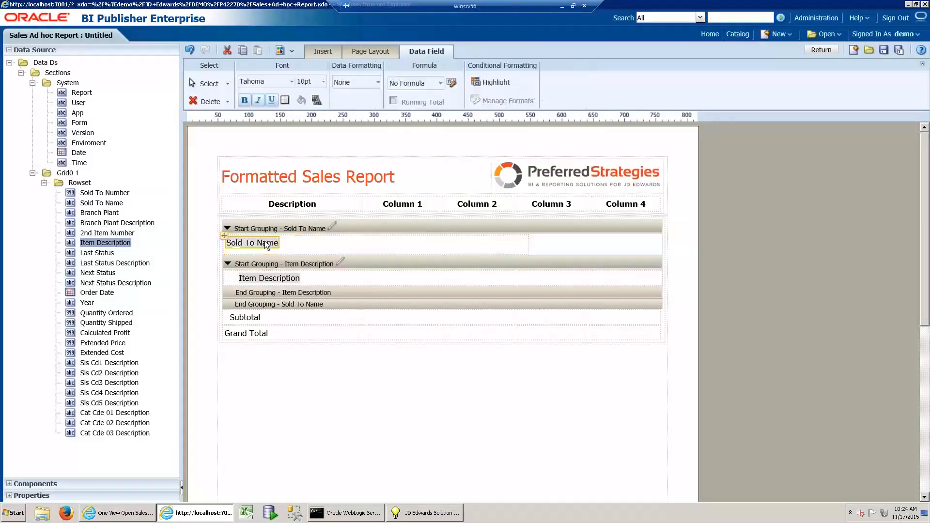
click(245, 100)
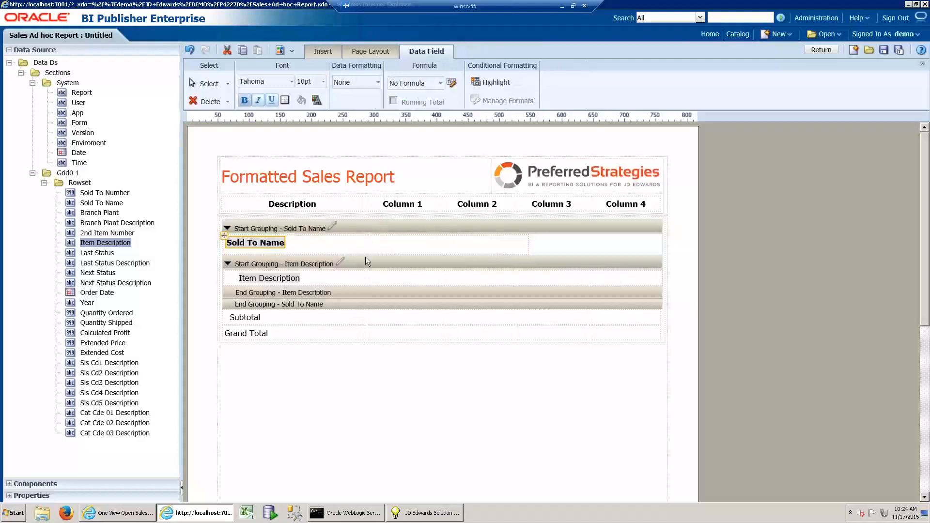
Move the Subtotal row between the end of the Item Description grouping and the end of the Sold To Name grouping.
click(275, 316)
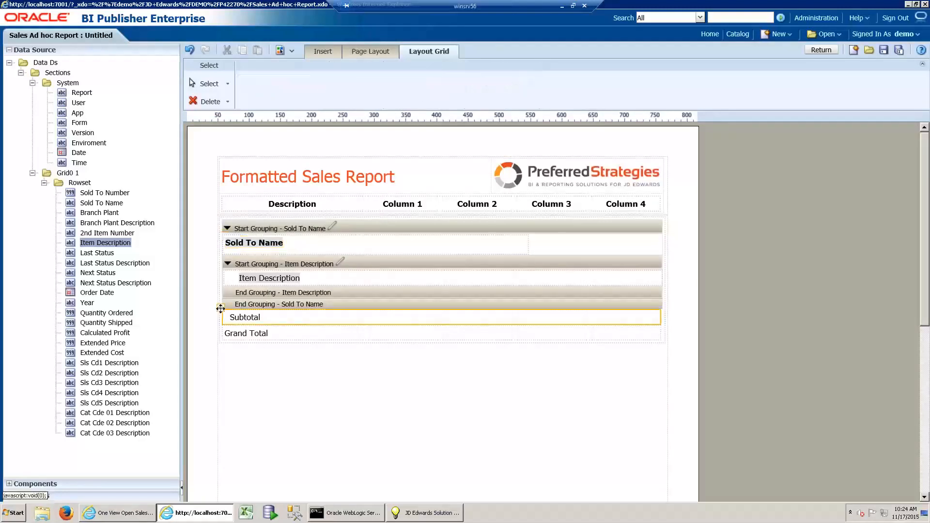
drag(222, 306, 227, 298)
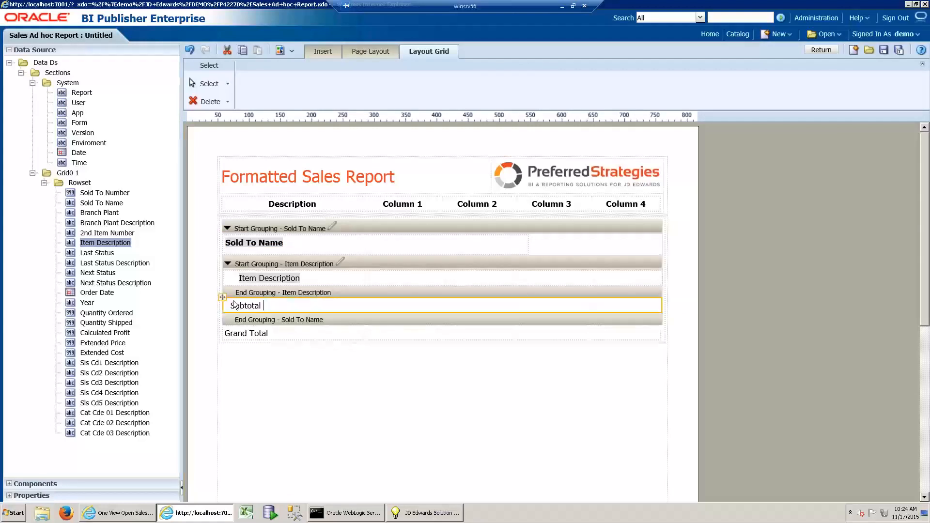
click(426, 386)
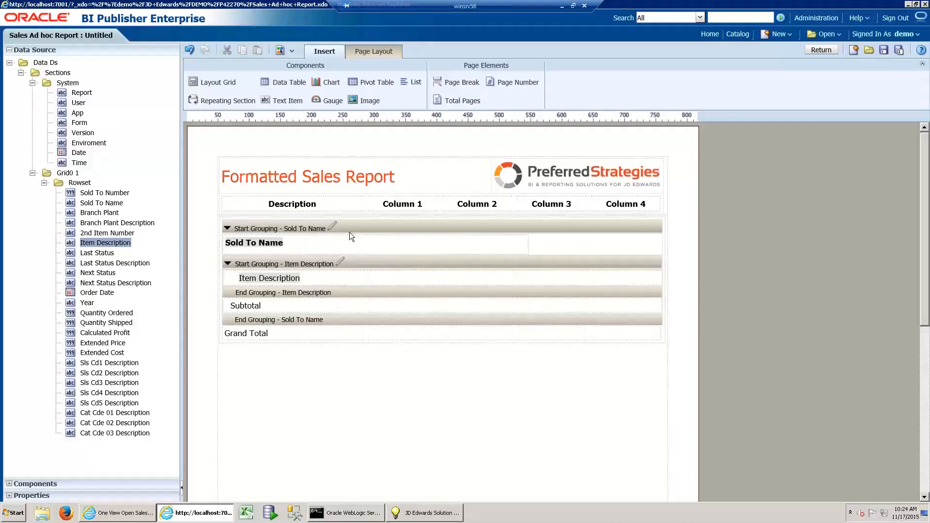
Add Quantity Ordered to the Item Description row under Column 1, with the Summation formula and the number format -1,235 without decimals.
click(106, 314)
mouse_move(98, 317)
mouse_down()
mouse_move(295, 310)
mouse_move(399, 282)
mouse_up()
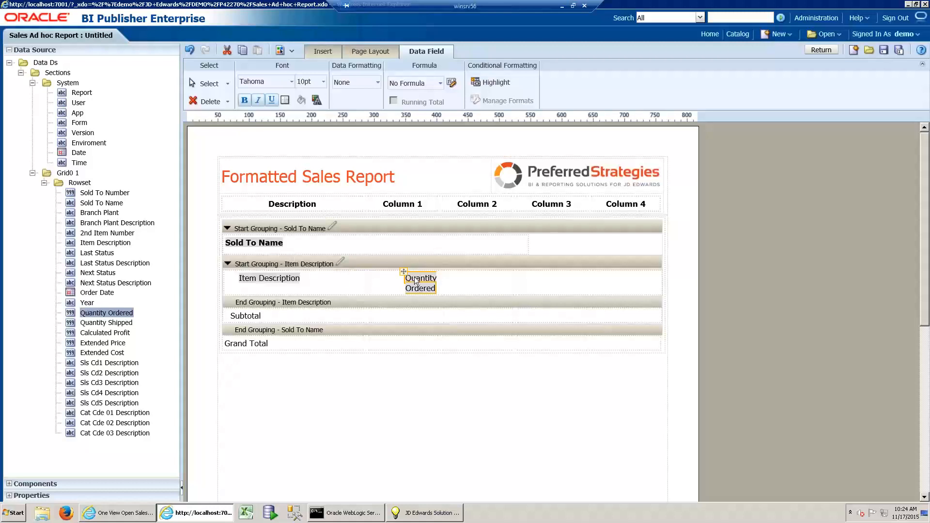
click(440, 83)
click(415, 147)
click(376, 80)
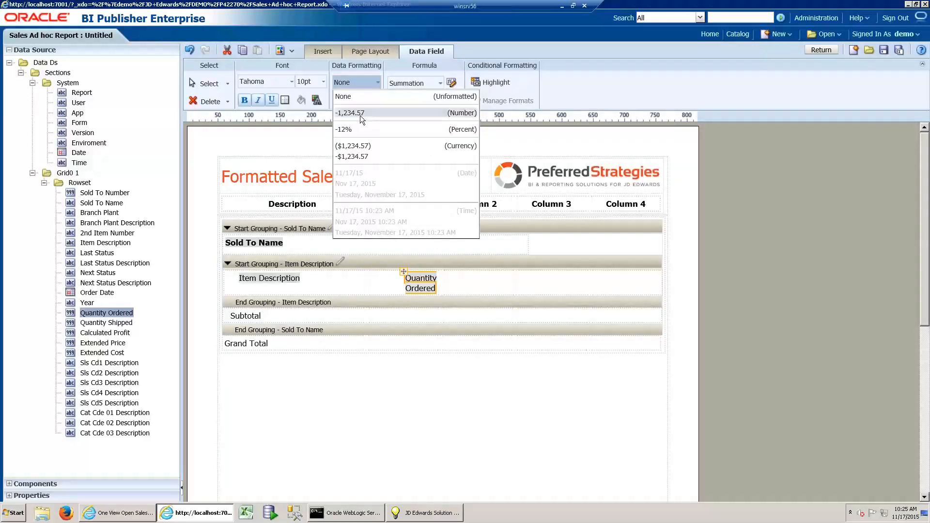
click(359, 115)
click(373, 104)
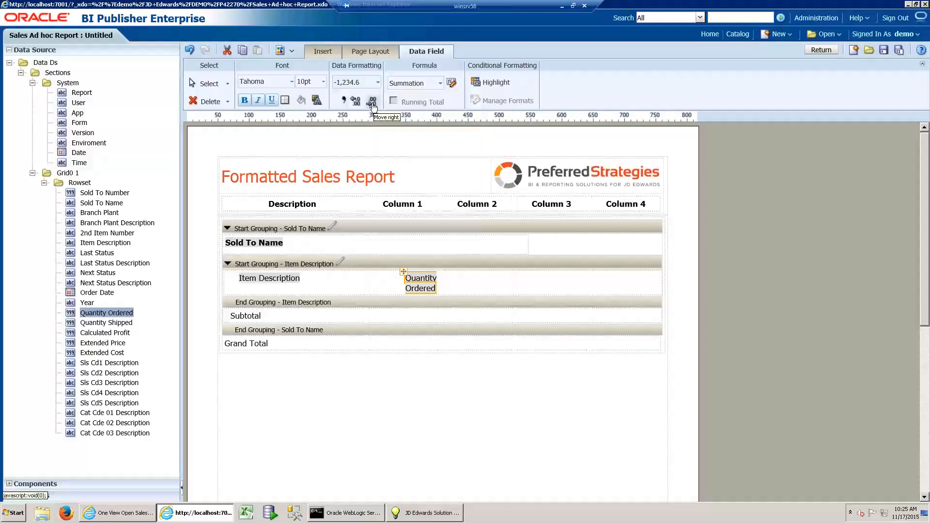
click(372, 103)
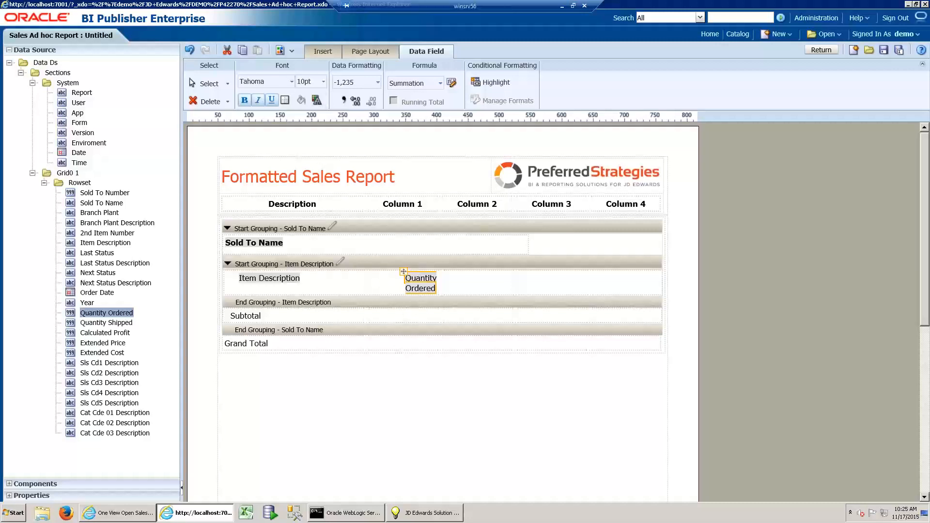
Copy the formatted Quantity Ordered field into the Subtotal and Grand Total rows under Column 1.
click(401, 323)
click(400, 306)
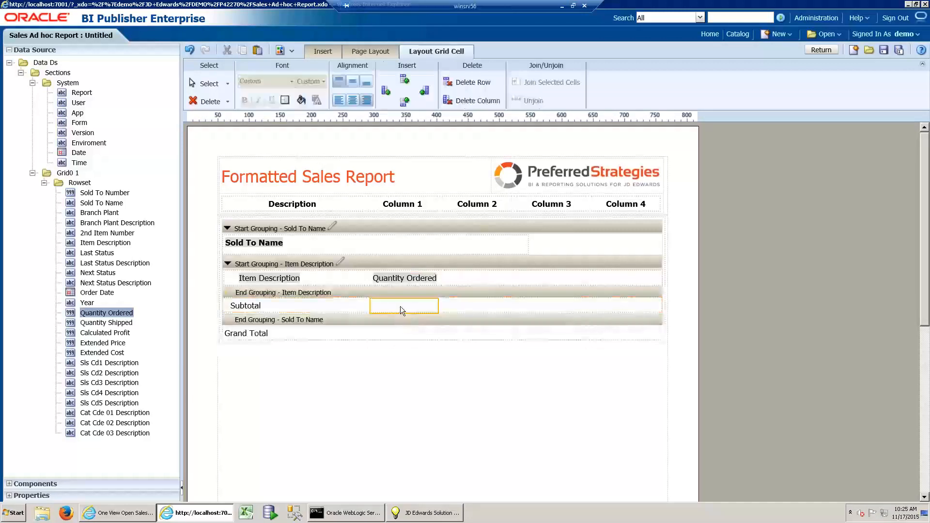
click(400, 335)
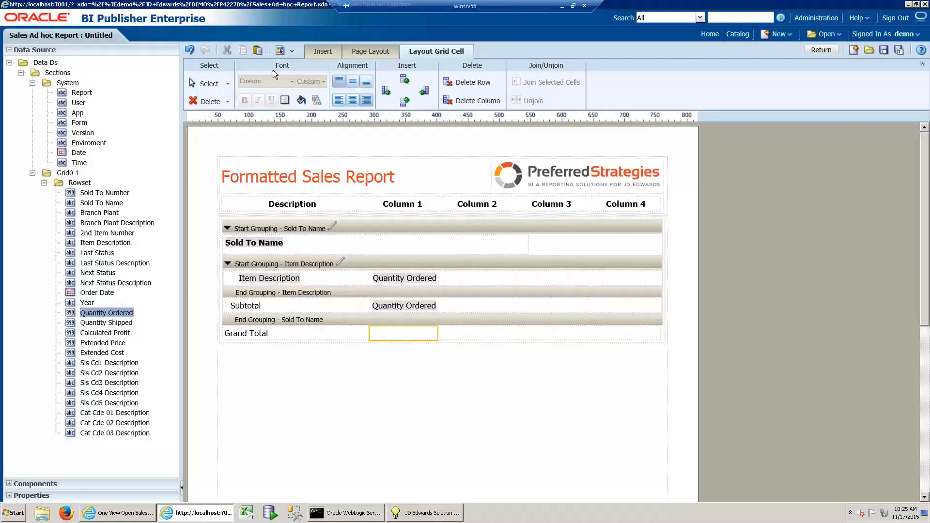
click(258, 51)
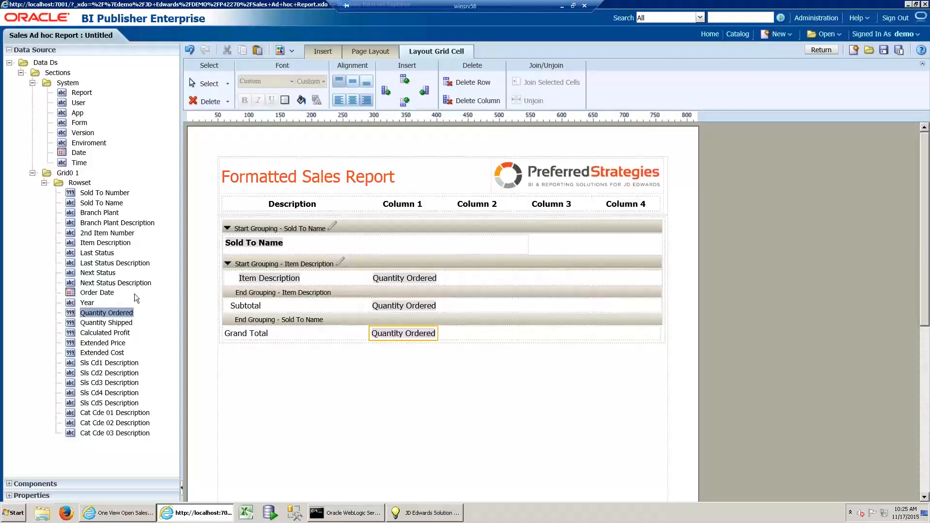
Add Extended Price to the Item Description row under Column 2, with the Summation formula and the currency format ($1,235) without decimals.
drag(98, 346, 486, 276)
click(438, 83)
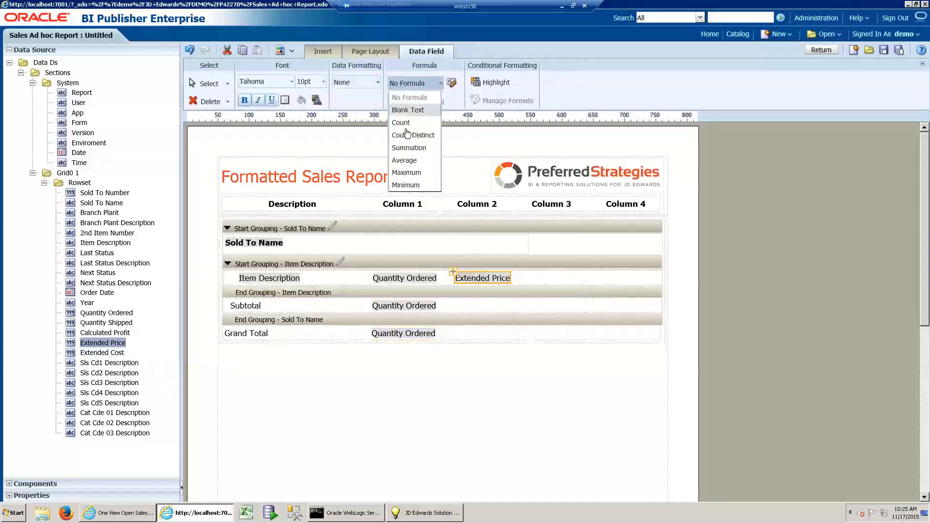
click(408, 148)
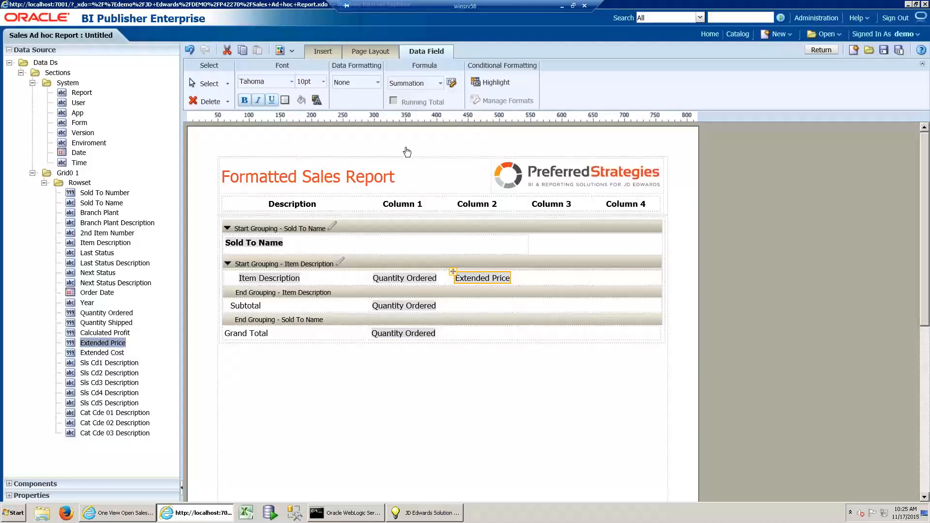
click(377, 81)
click(370, 144)
click(373, 102)
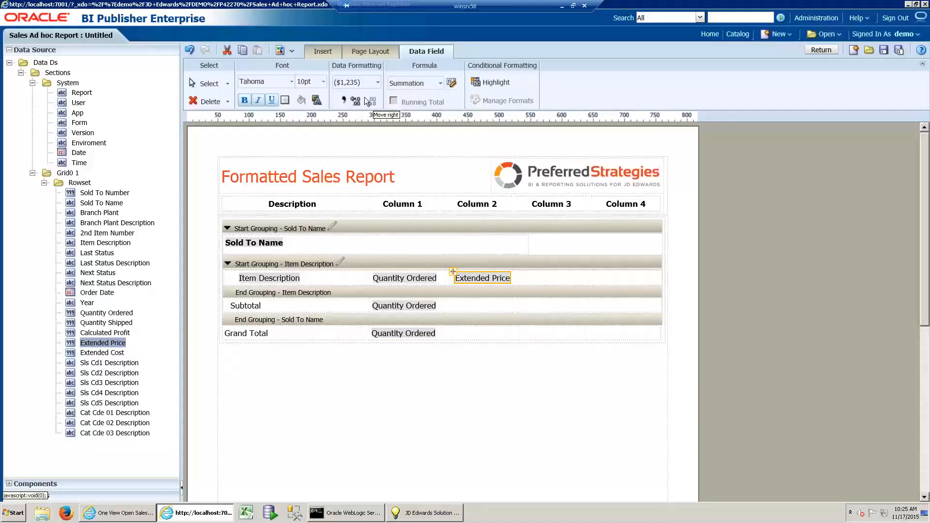
Copy the formatted Extended Price field into the Subtotal and Grand Total rows under Column 2.
click(476, 306)
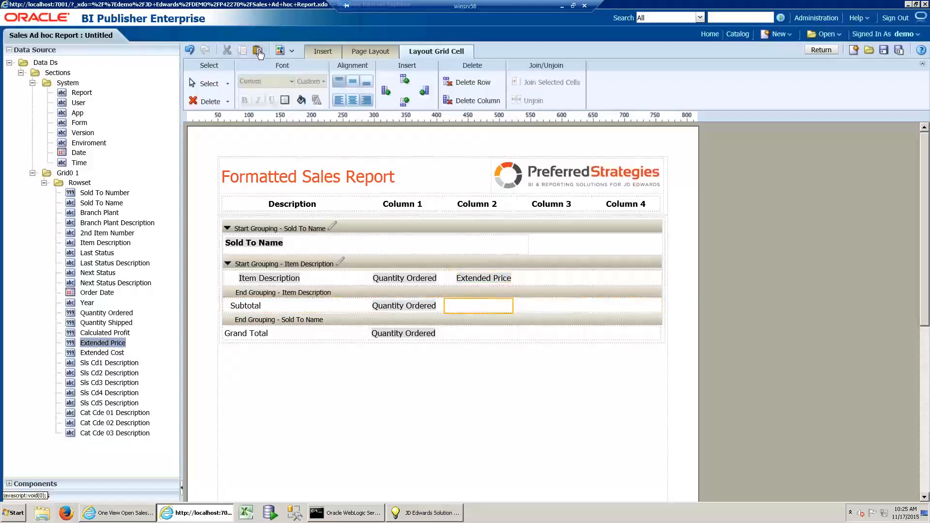
drag(103, 343, 479, 305)
click(468, 335)
click(470, 334)
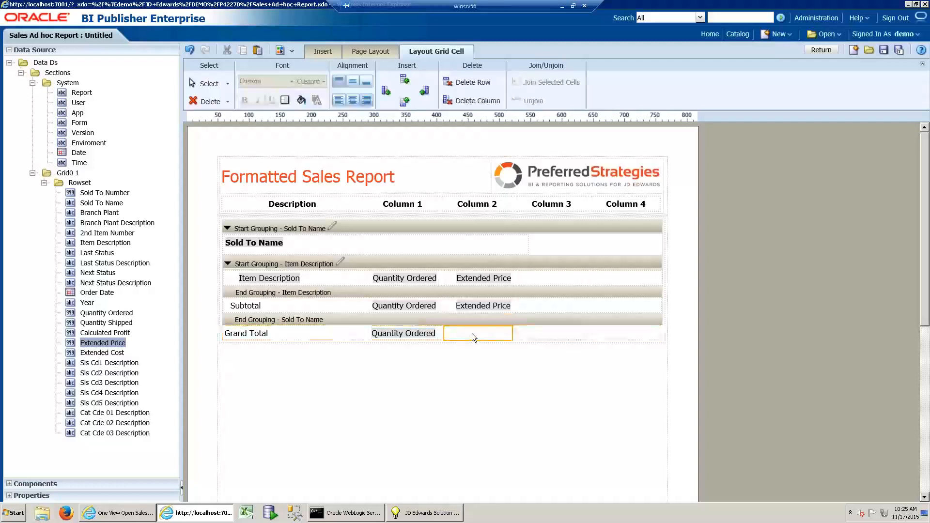
click(260, 52)
Add Calculated Profit to the Item Description row under Column 3, with the Summation formula and the currency format ($1,235).
drag(109, 333, 542, 280)
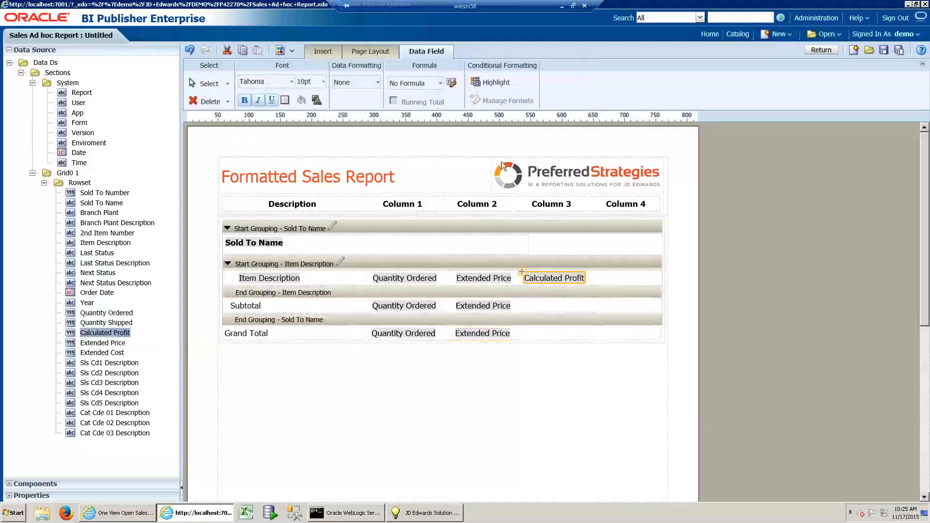
click(440, 84)
click(409, 148)
click(378, 82)
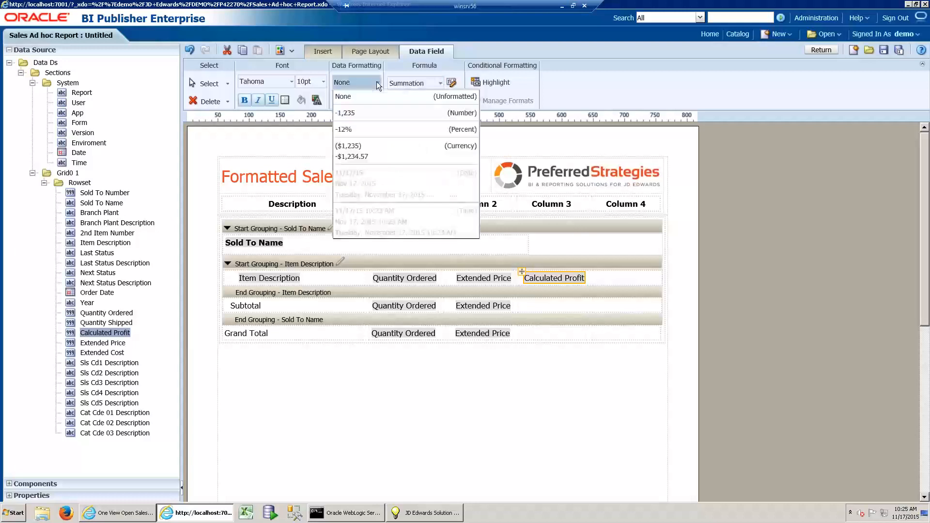
click(357, 144)
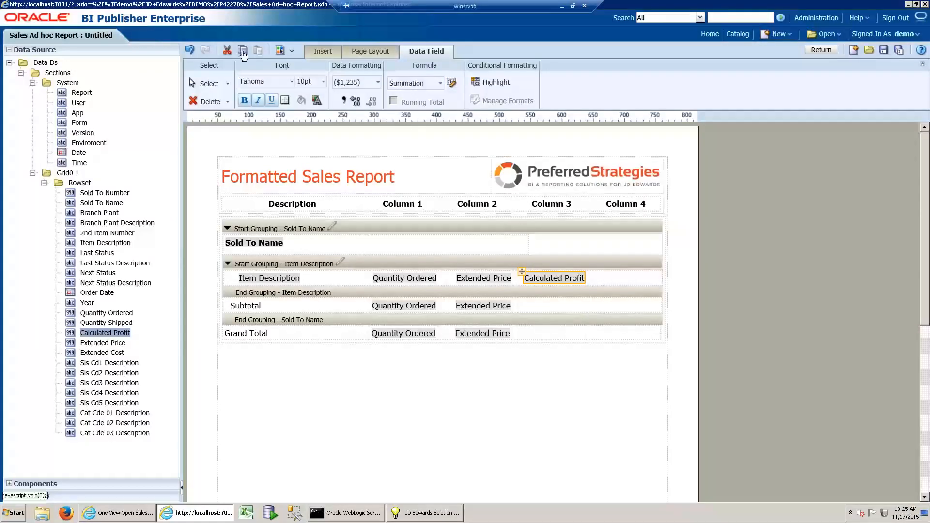
Copy the formatted Calculated Profit field into the Subtotal and Grand Total rows under Column 3.
click(548, 307)
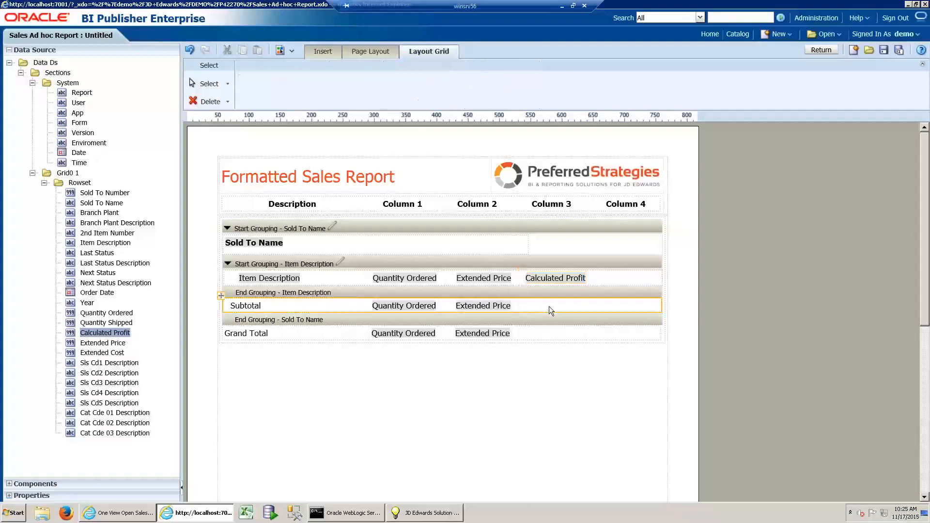
click(260, 51)
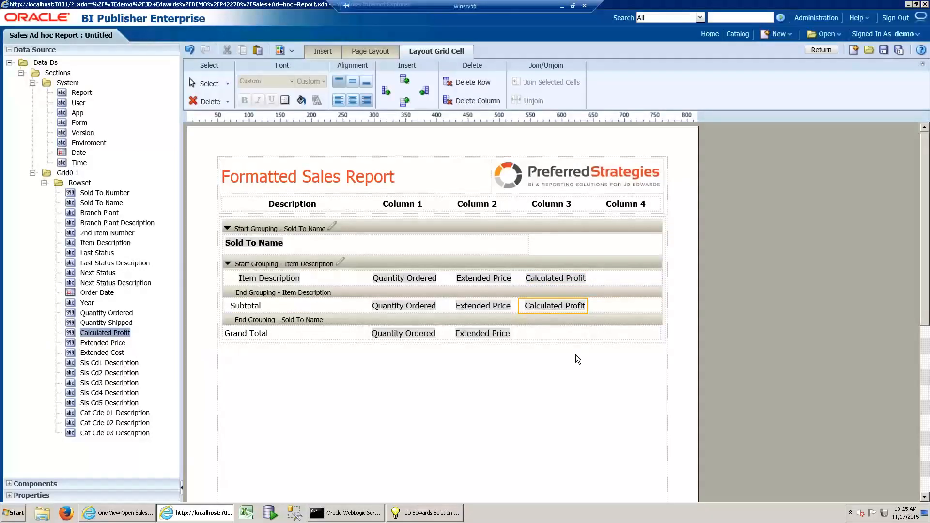
click(560, 333)
click(553, 332)
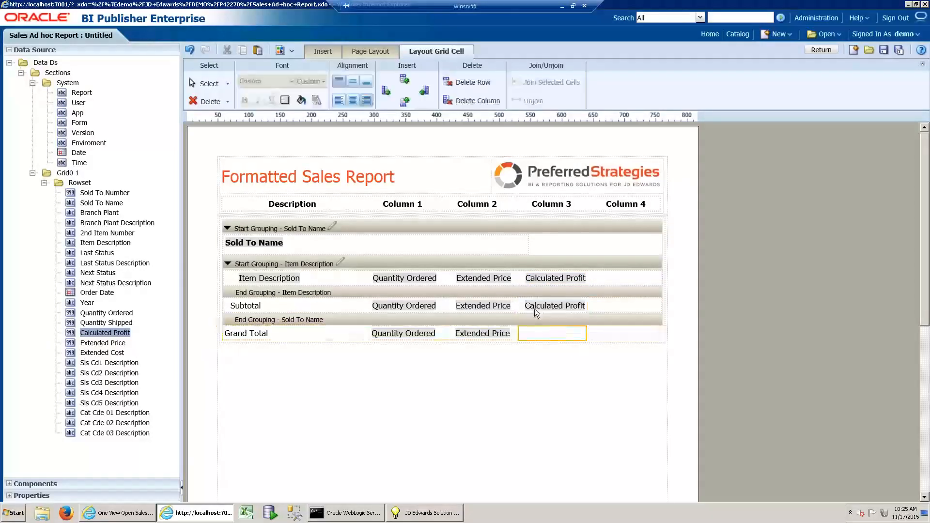
click(258, 51)
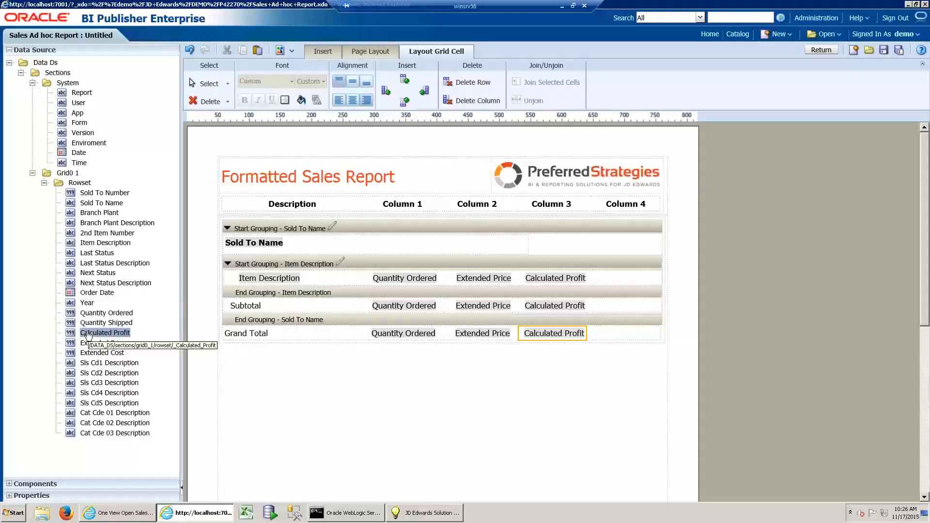
Add Calculated Profit to the Item Description row under Column 4, with a Division function whose dividend is a nested Summation of Calculated Profit.
drag(93, 338, 618, 279)
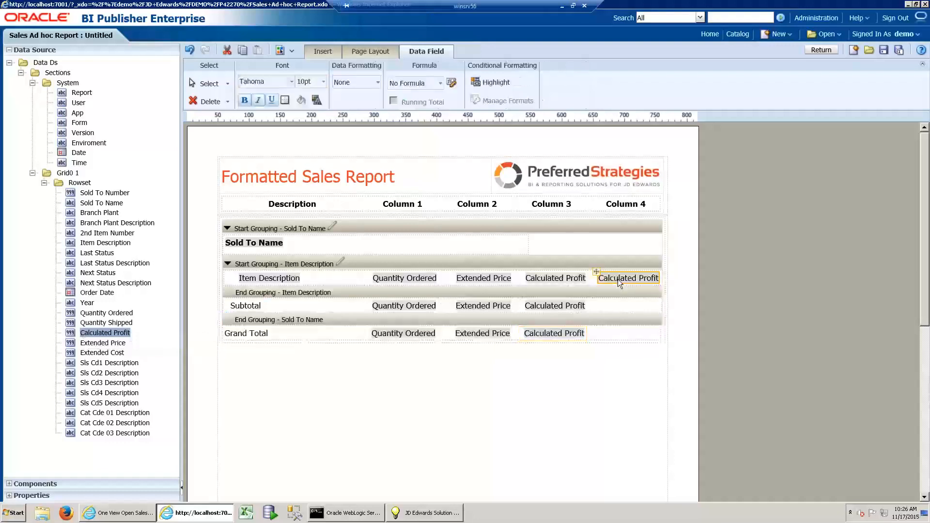
click(452, 83)
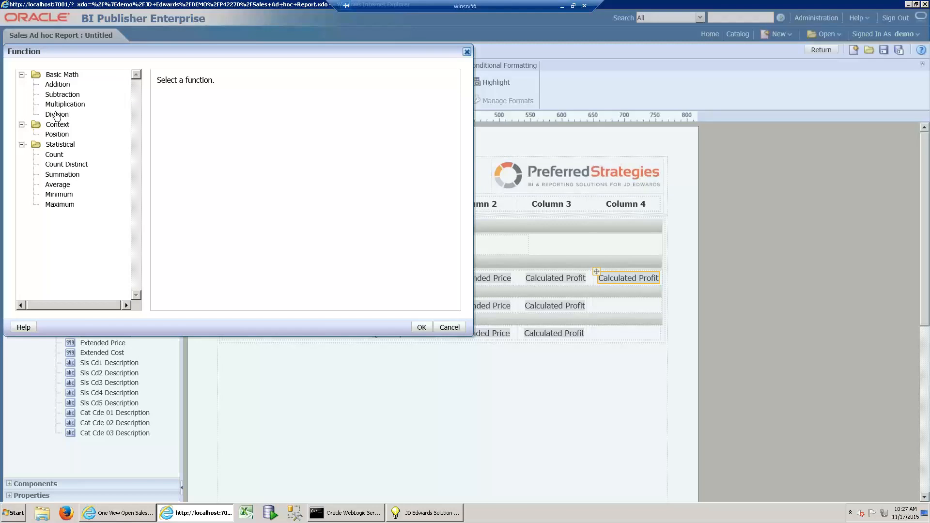
click(57, 116)
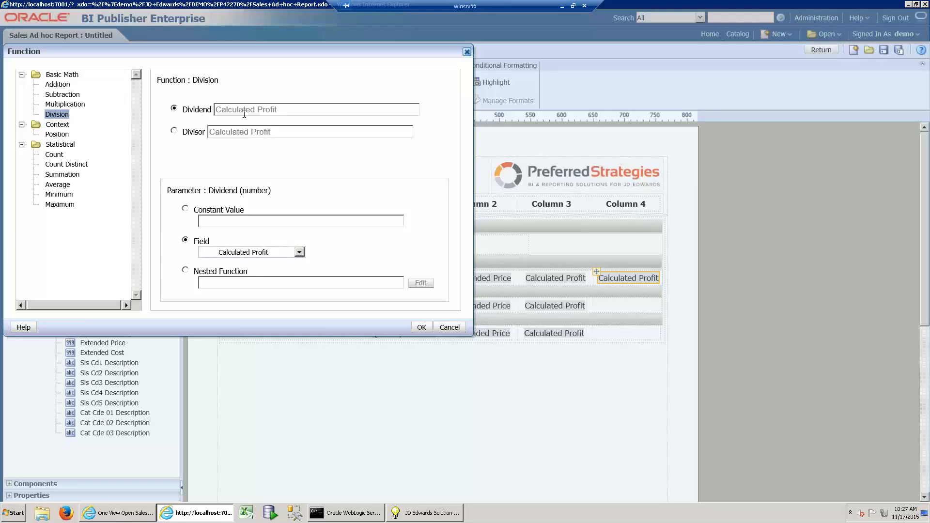
click(185, 270)
click(420, 283)
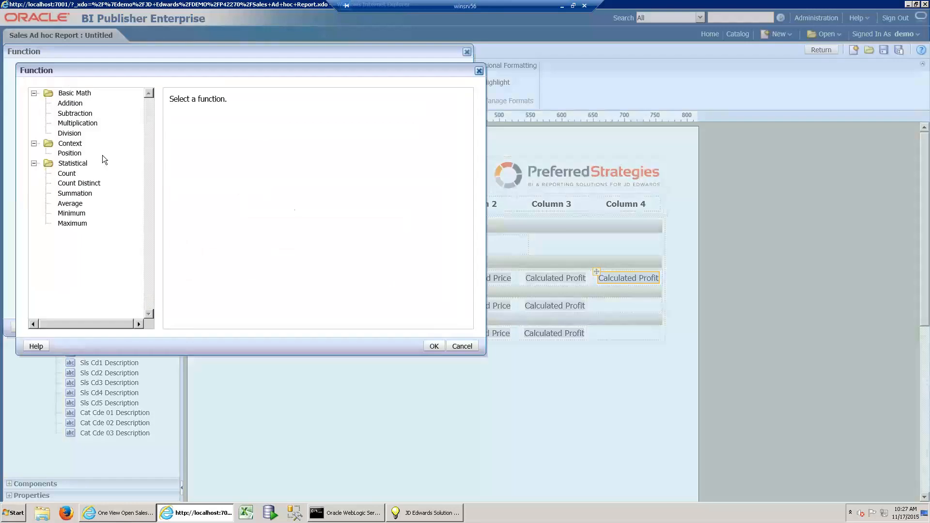
click(74, 194)
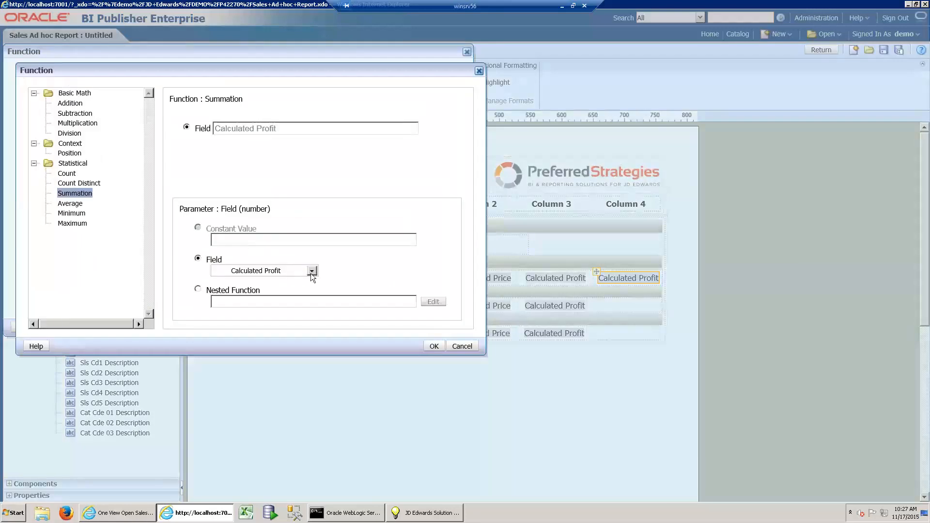
click(433, 347)
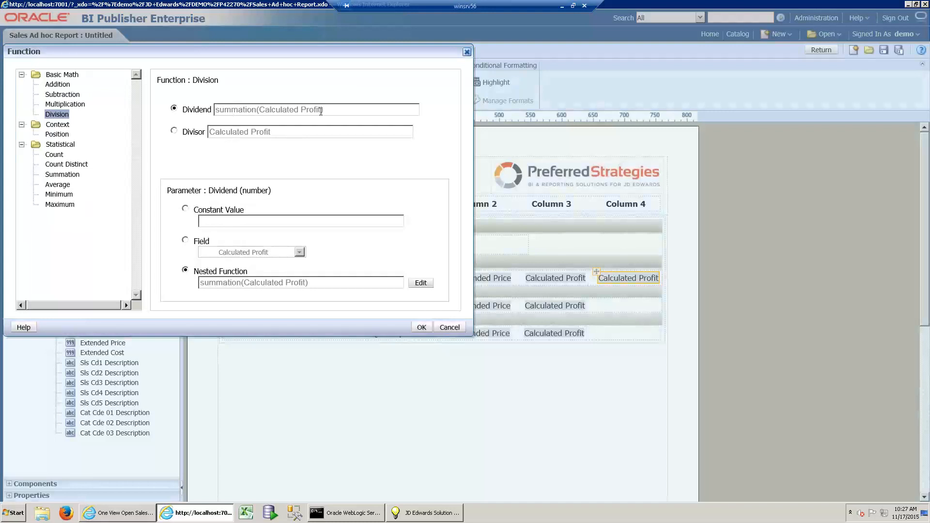
Set the divisor of the Division function to a nested Summation of Extended Price and apply the function.
click(174, 129)
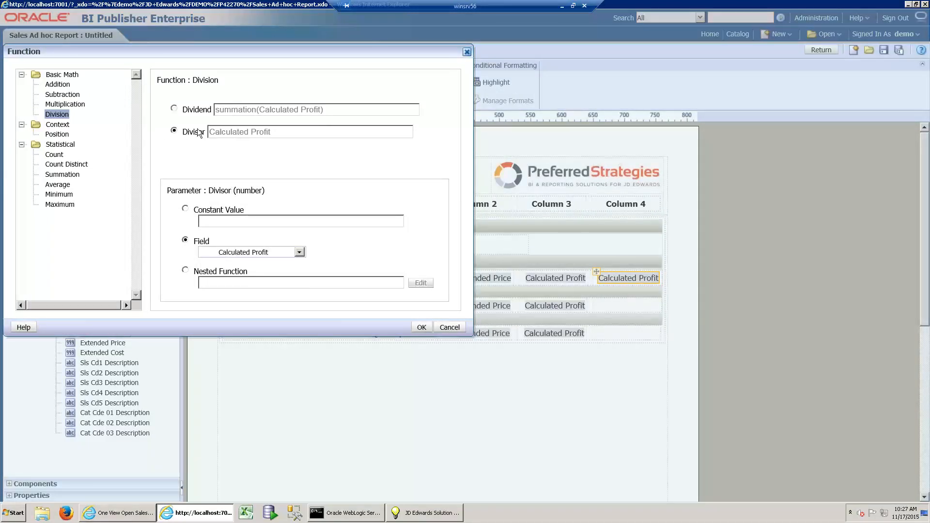
click(185, 270)
click(417, 282)
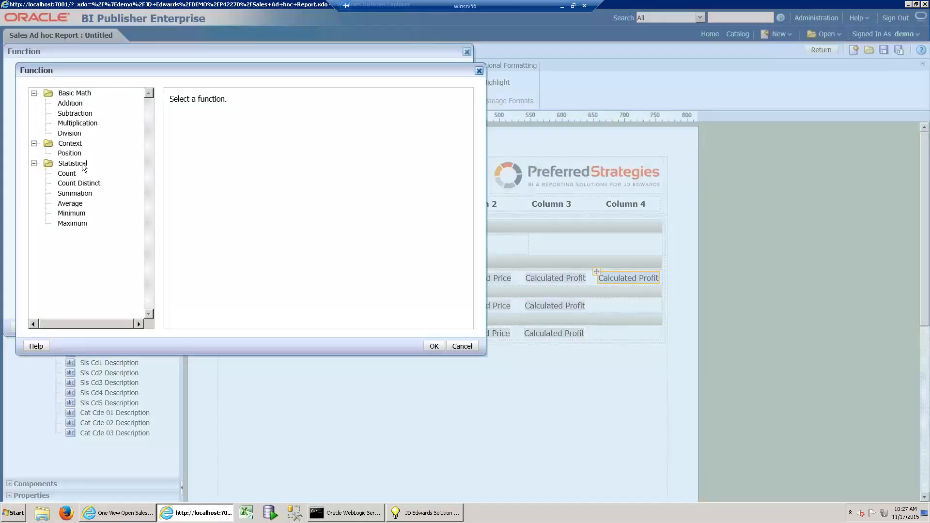
click(77, 194)
click(260, 271)
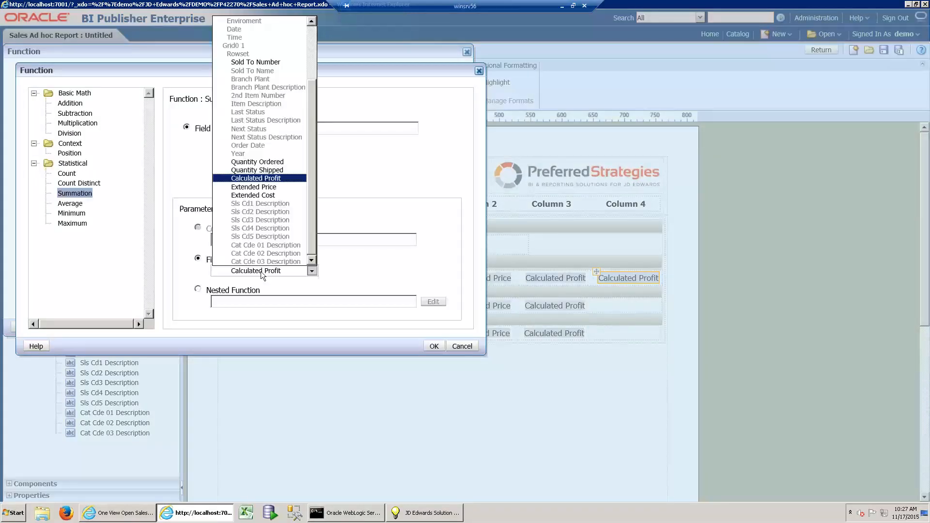
click(255, 188)
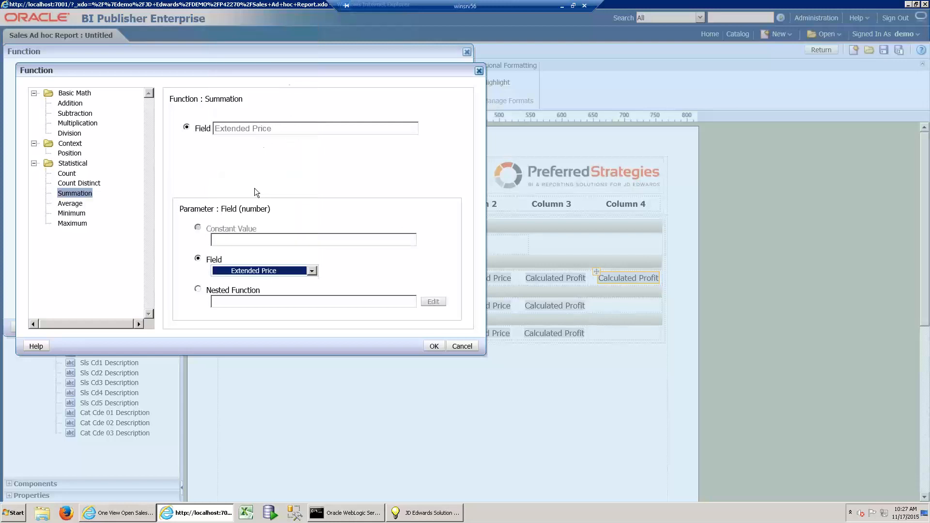
click(435, 346)
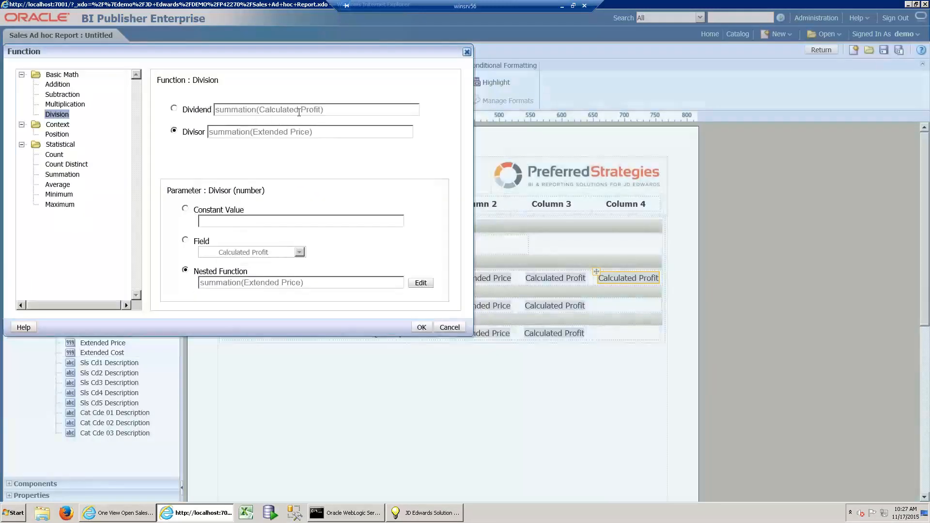
click(426, 332)
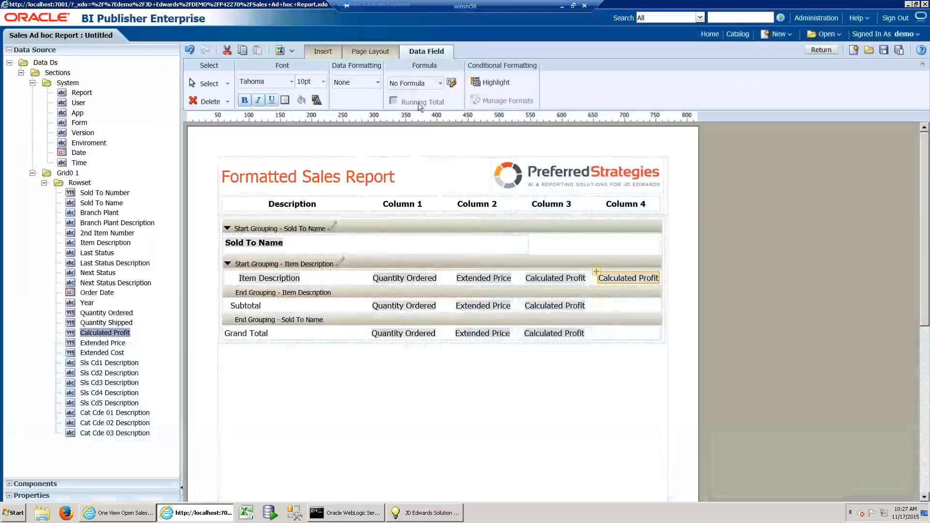
Format the Column 4 field in the Item Description row as a percent with one decimal (-12.3%).
click(377, 82)
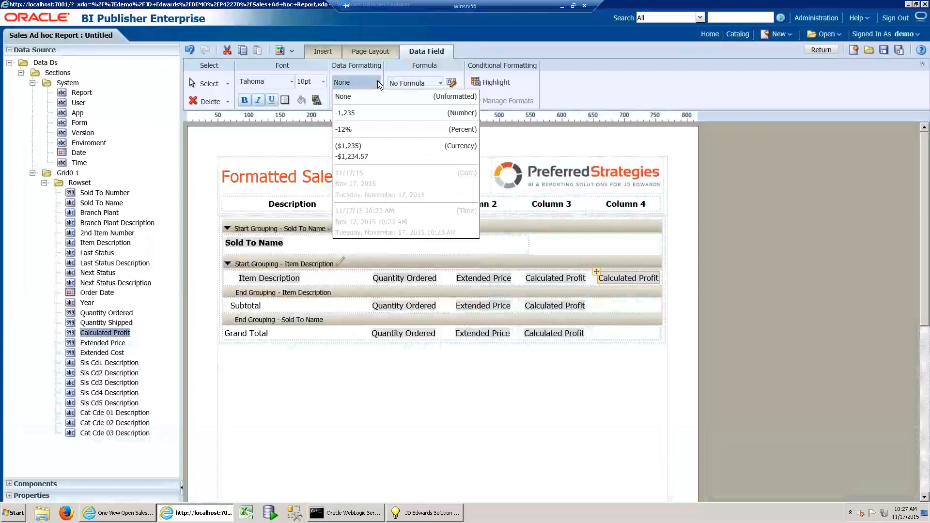
click(349, 128)
click(355, 100)
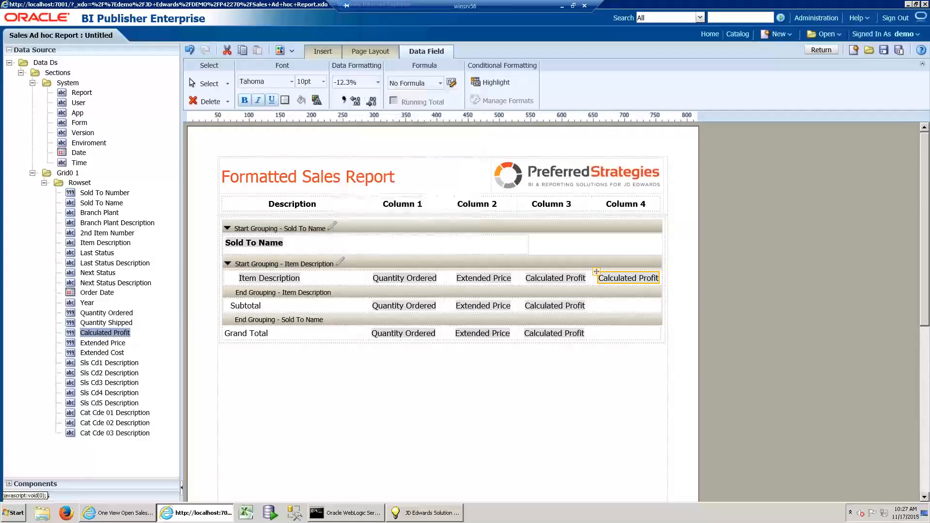
Copy the profit percentage field into the Subtotal and Grand Total rows under Column 4.
click(630, 309)
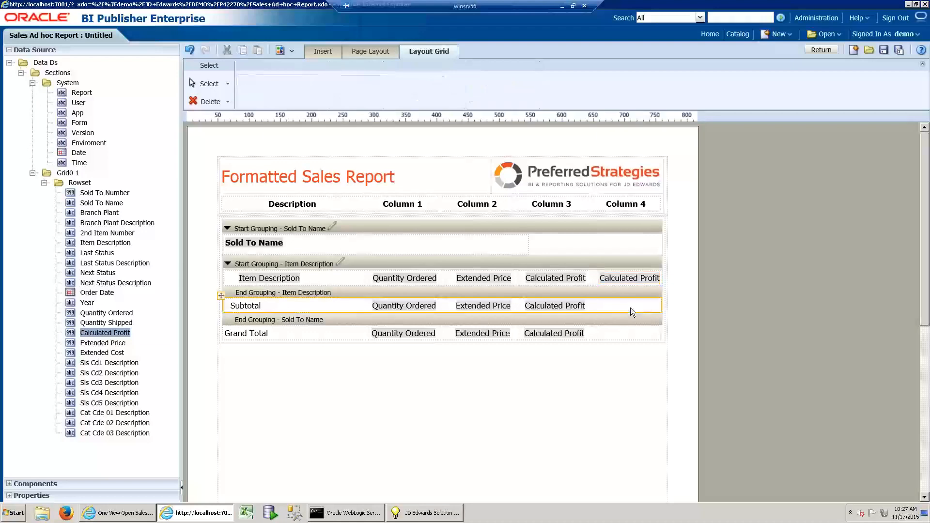
click(257, 50)
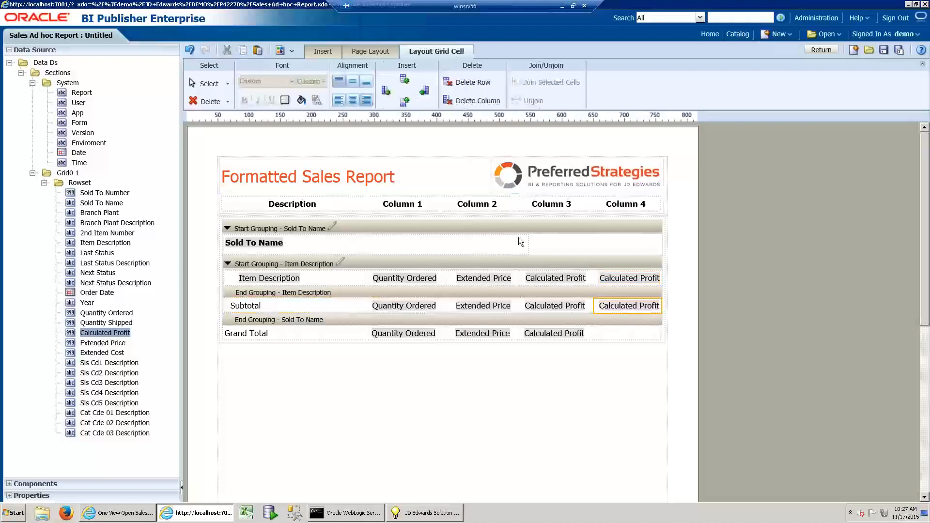
click(627, 334)
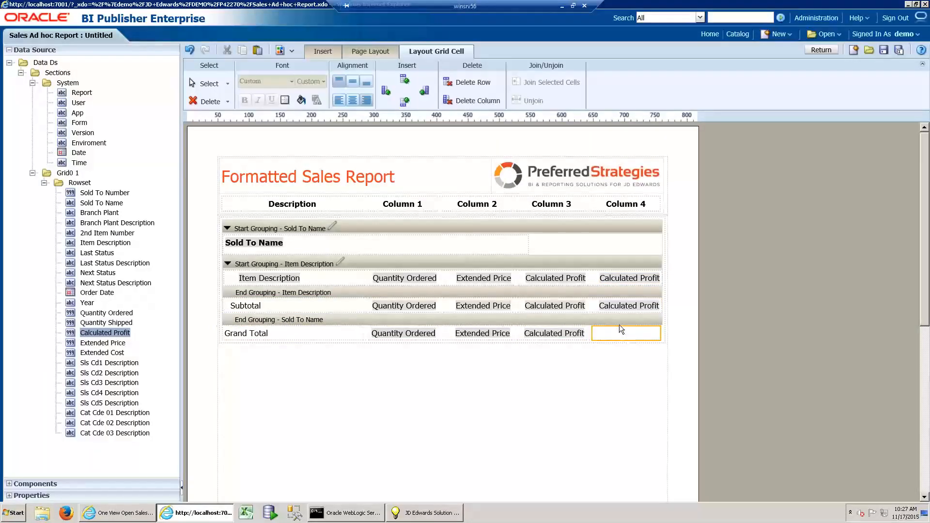
click(258, 51)
Apply the number format -1,235 to the Quantity Ordered fields in the Subtotal and Grand Total rows.
click(406, 306)
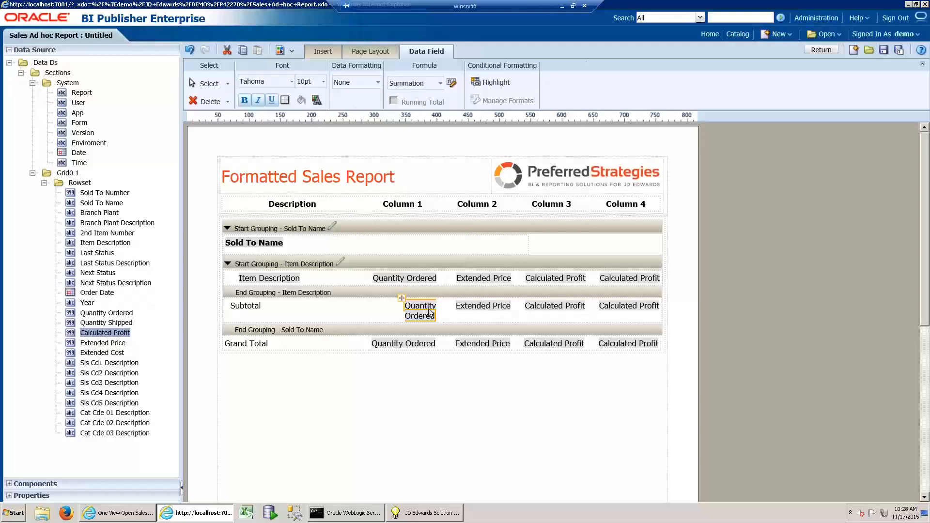
ctrl+click(423, 345)
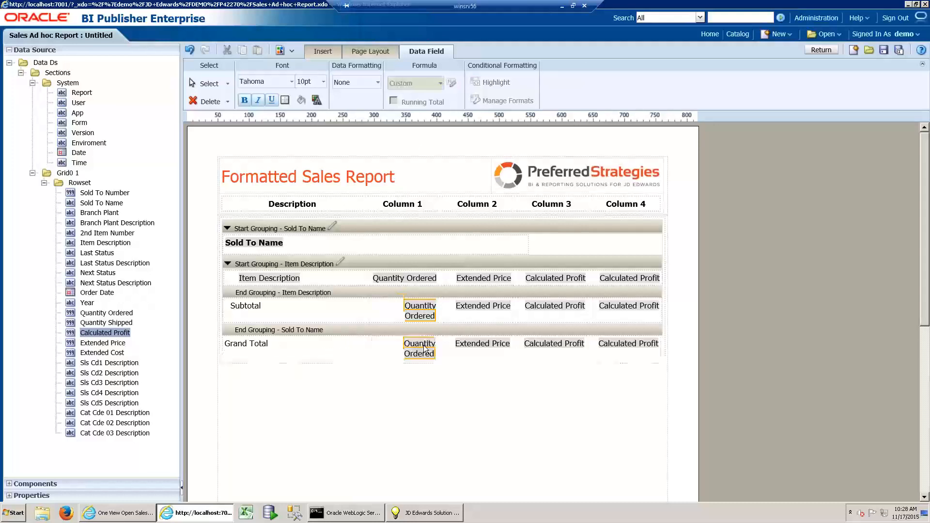
click(377, 82)
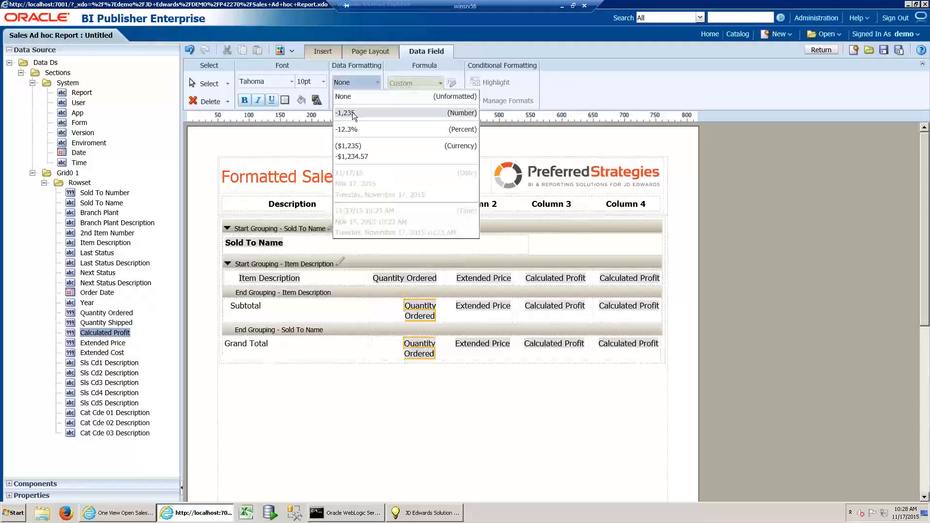
click(353, 113)
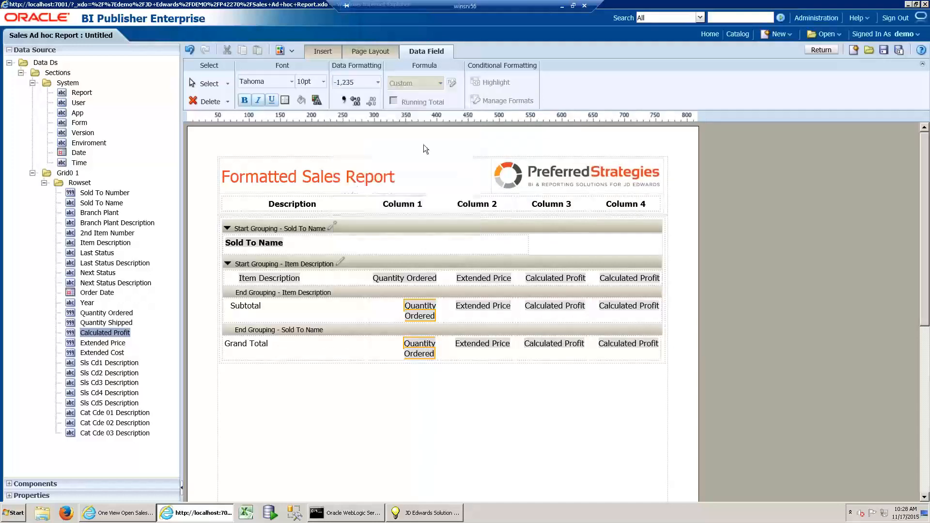
Apply the currency format ($1,235) to the Subtotal and Grand Total fields under Columns 2 and 3.
click(490, 305)
ctrl+click(558, 305)
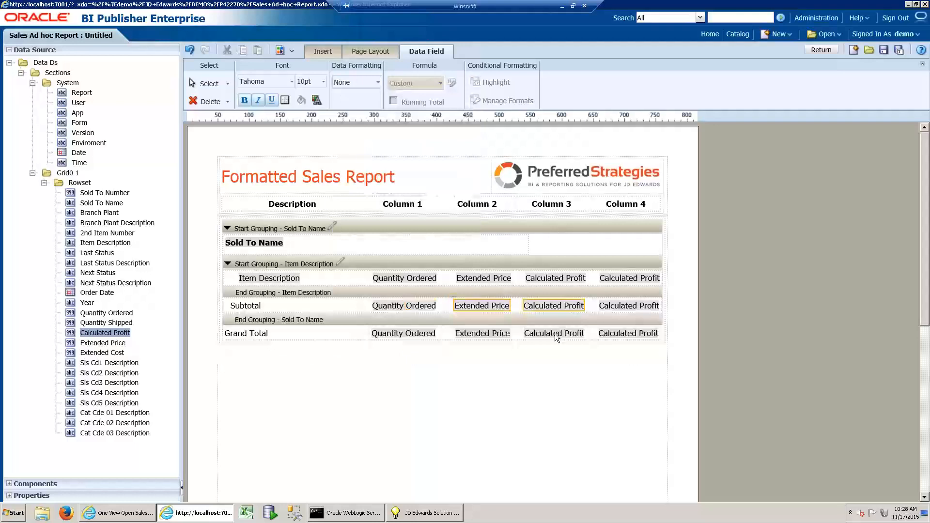
ctrl+click(554, 333)
ctrl+click(492, 334)
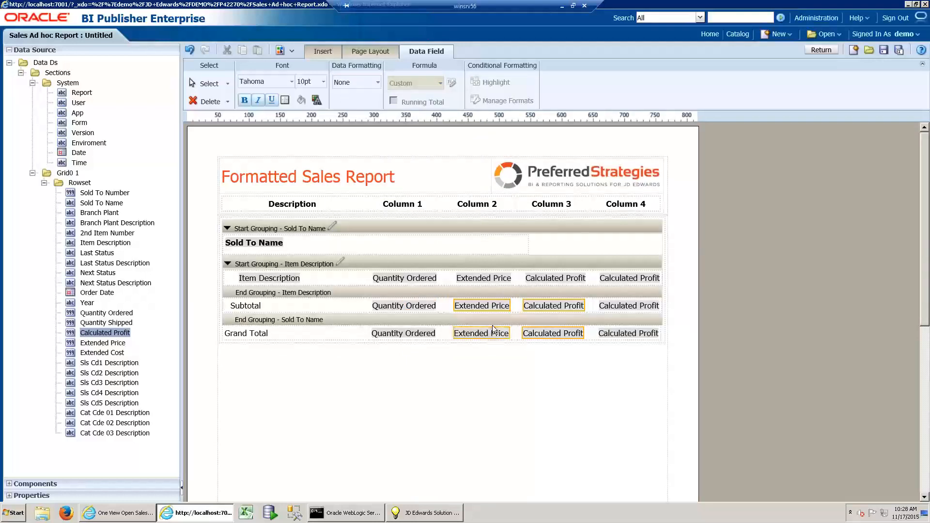
click(378, 82)
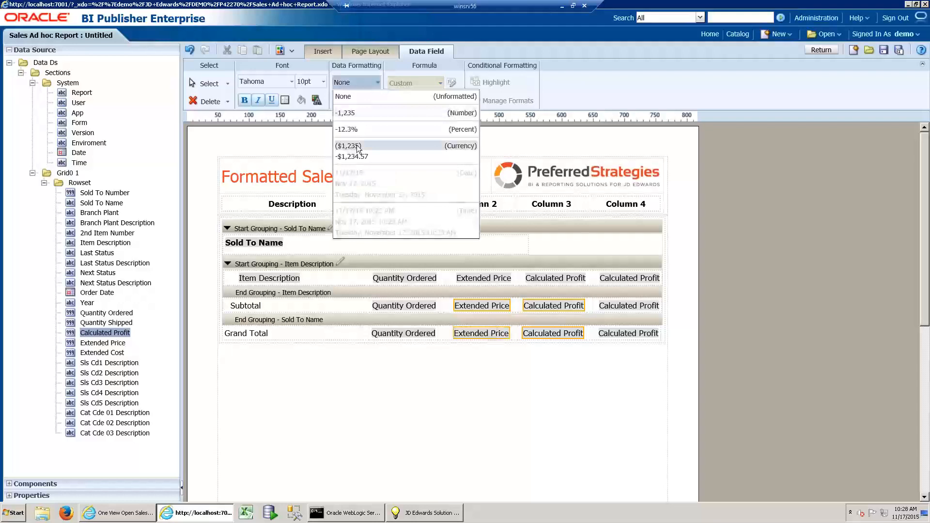
click(348, 146)
Apply the percent format -12.3% to the Subtotal and Grand Total fields under Column 4.
click(650, 309)
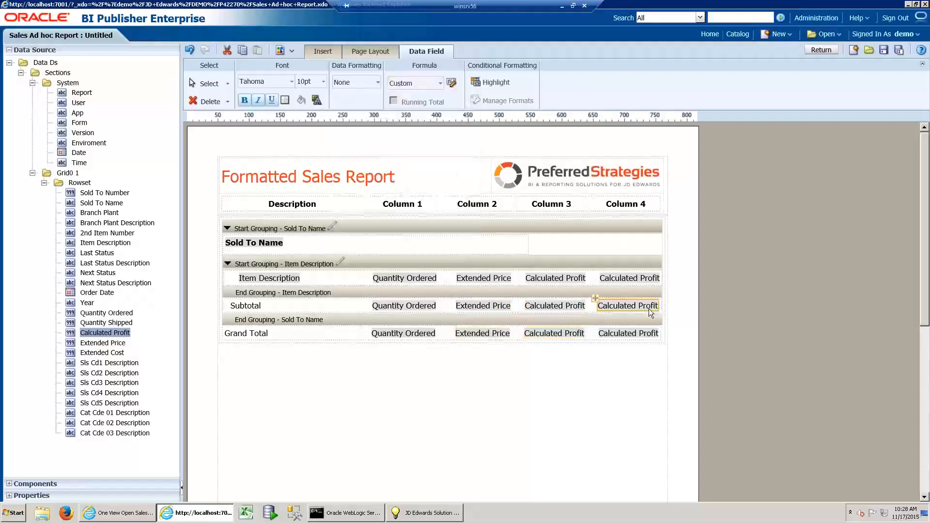
ctrl+click(635, 333)
click(378, 82)
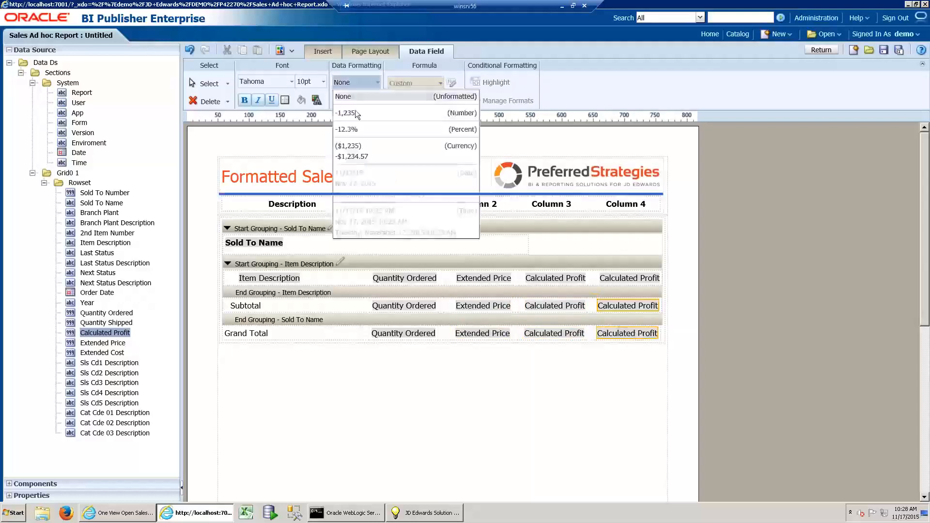
click(359, 129)
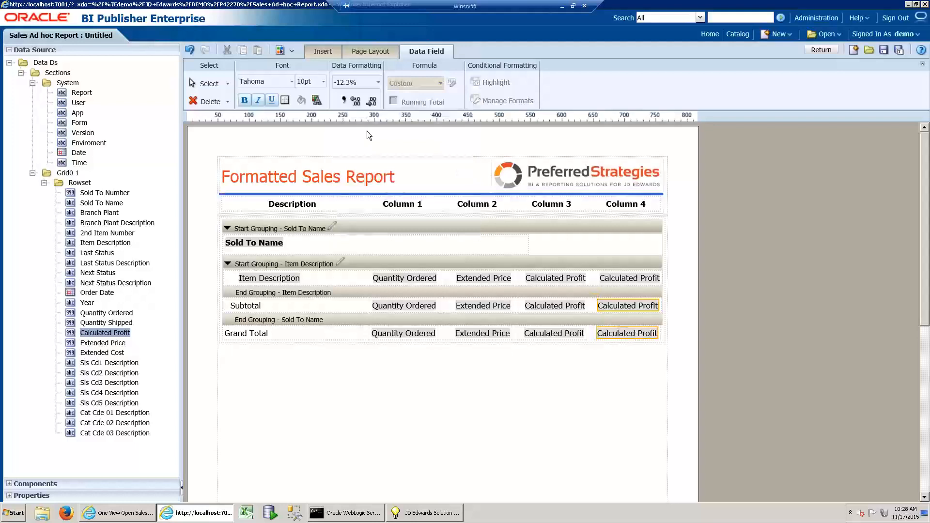
click(637, 376)
Replace the Column 1 heading with "Quantity Ordered" split over two lines.
click(409, 206)
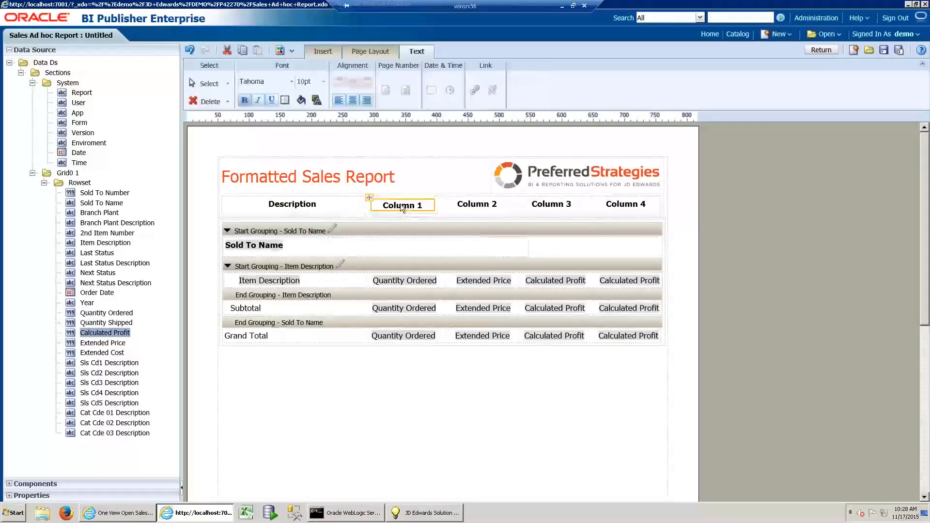
click(400, 204)
drag(412, 205, 368, 201)
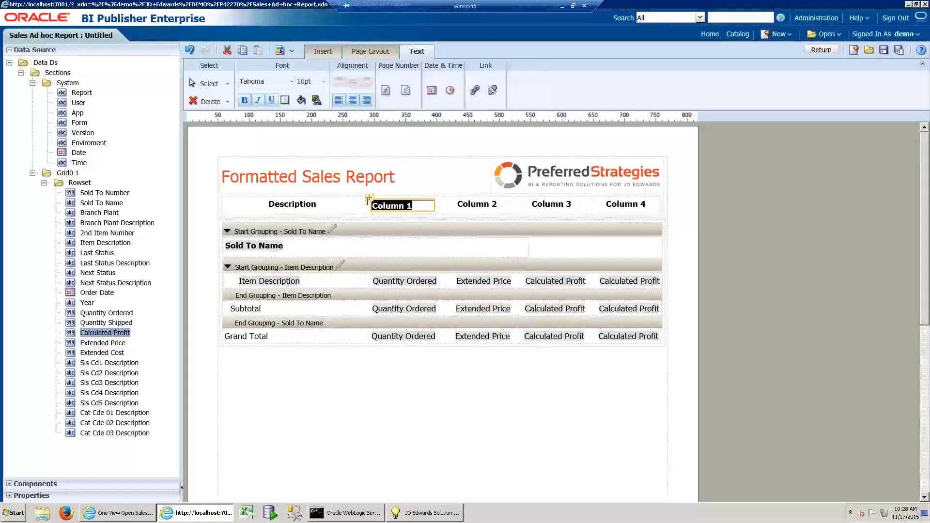
text(Quantity)
key(Return)
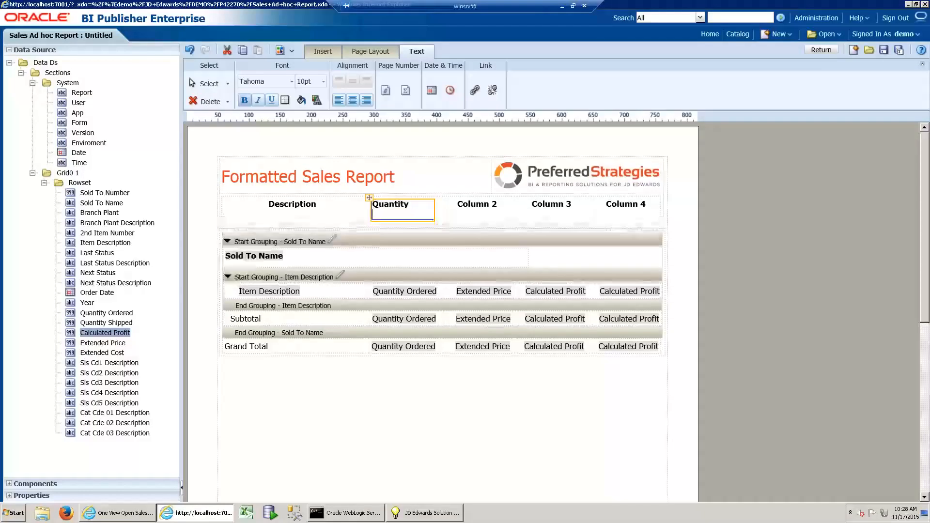
text(Ordered)
Replace the Column 2 heading with "Extended Price" split over two lines.
click(476, 206)
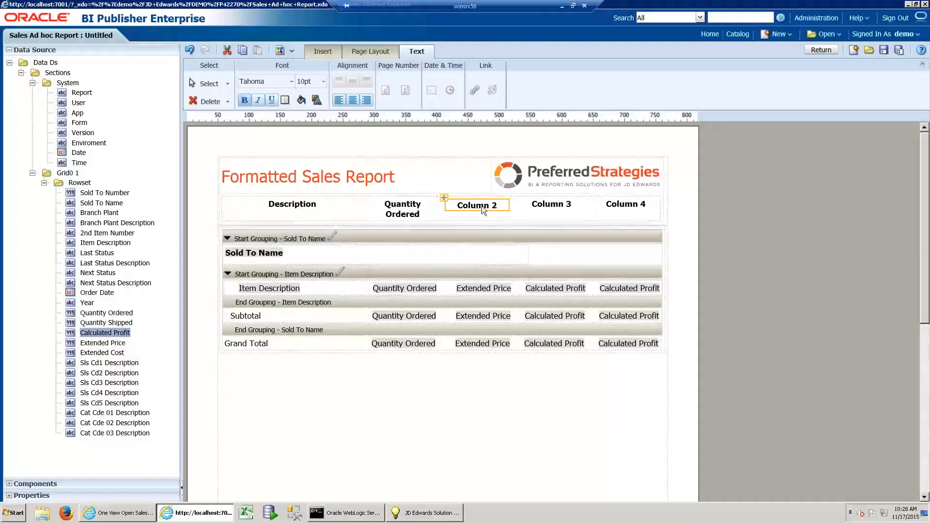
click(487, 206)
key(ctrl+a)
text(Ex)
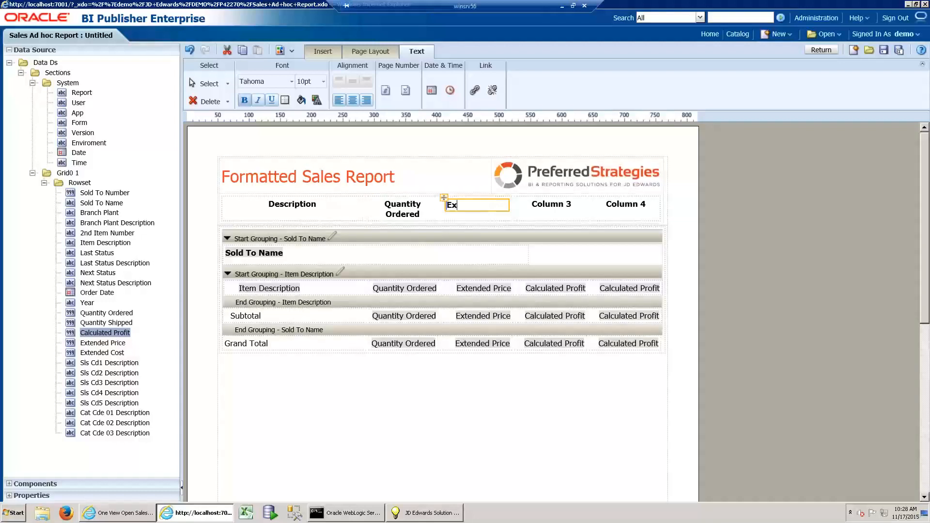
text(tended Price)
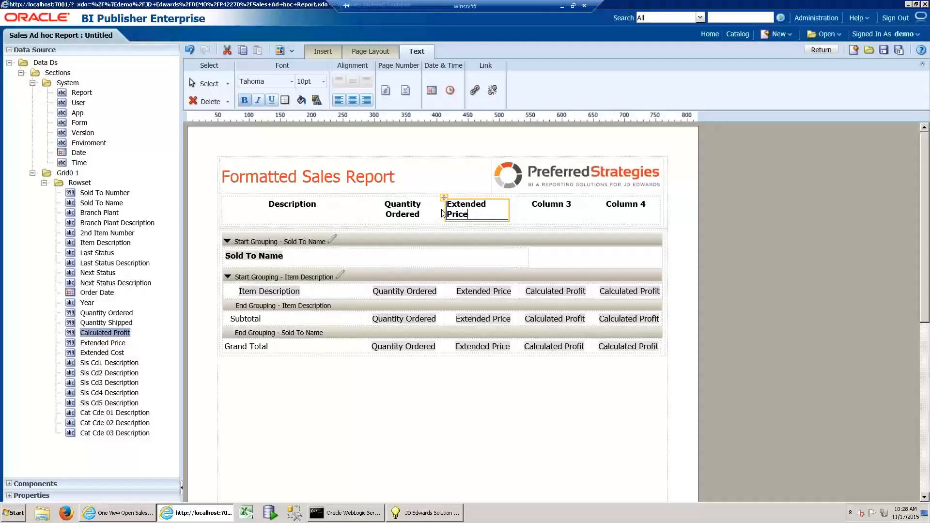
Replace the Column 3 heading with "Gross Profit" split over two lines.
click(566, 206)
click(565, 209)
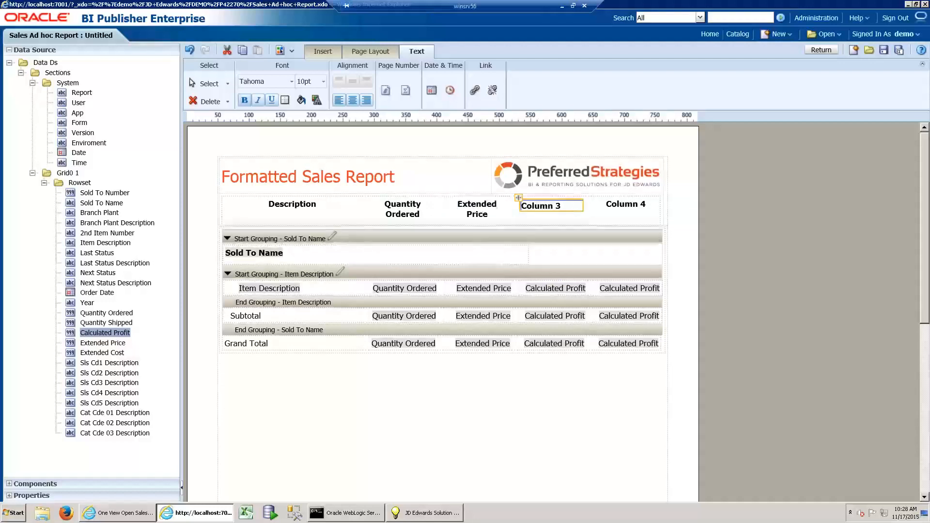
drag(562, 208, 524, 206)
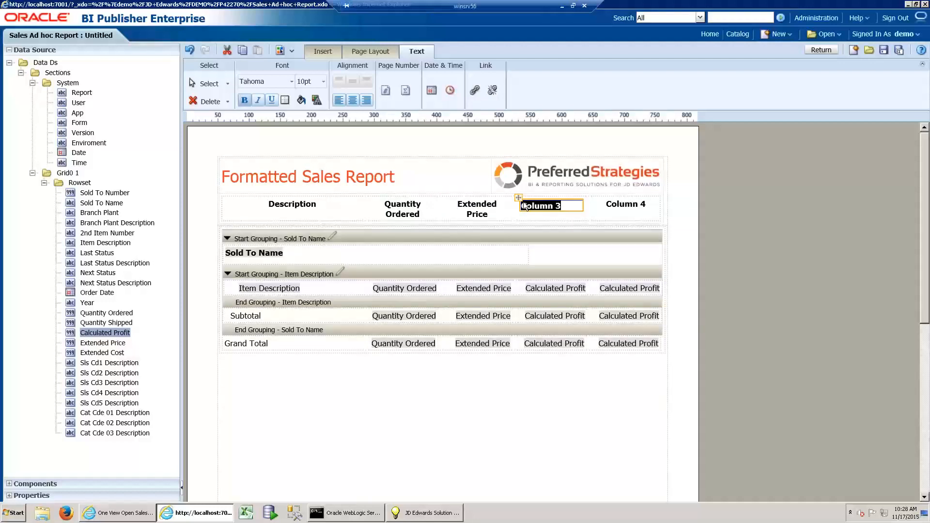
text(Gross)
key(Return)
text(Profit)
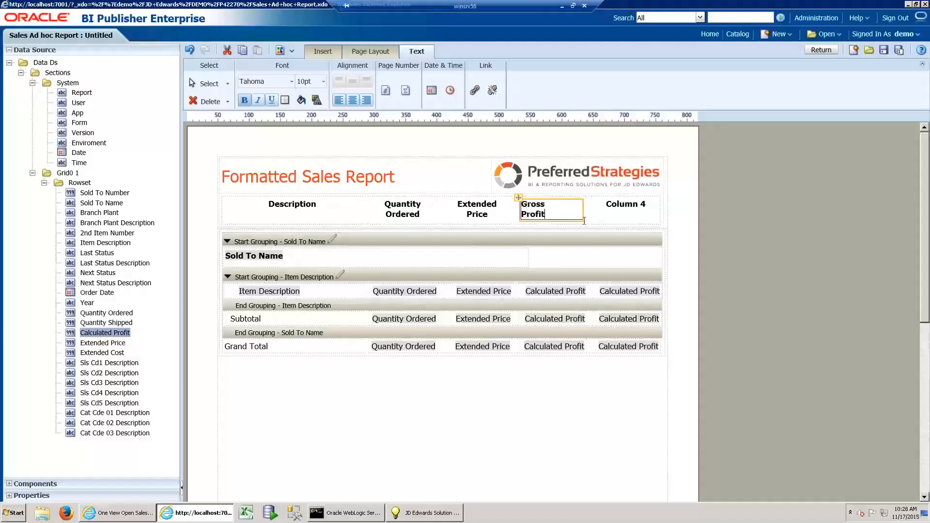
Replace the Column 4 heading with "Gross Profit %", with "Profit %" on the second line.
click(636, 206)
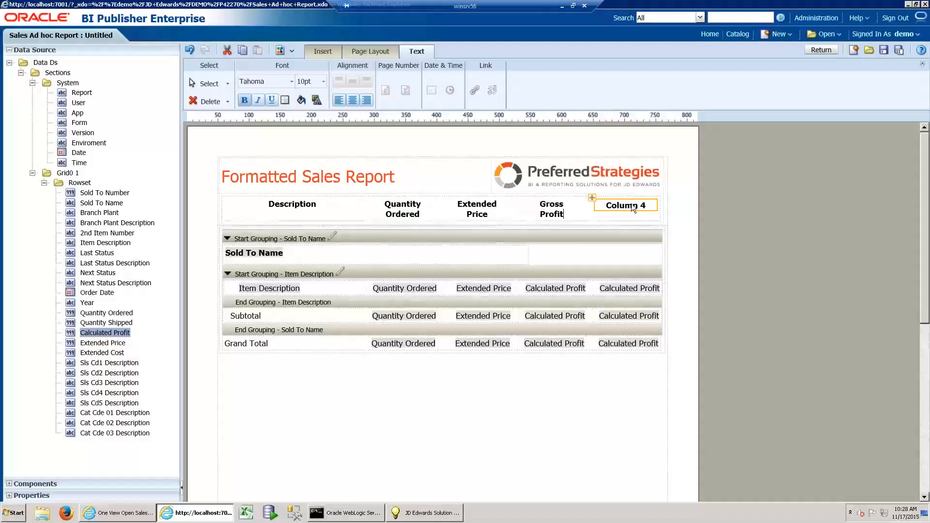
double_click(636, 207)
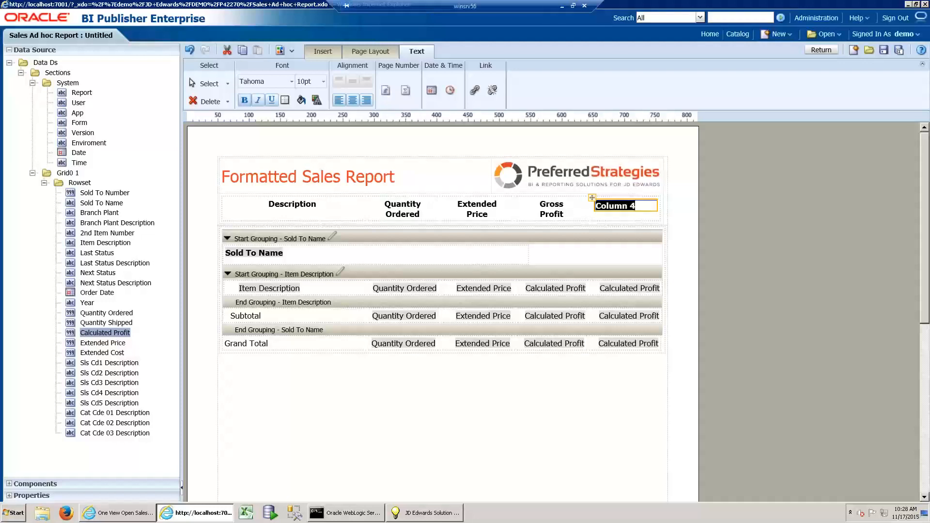
text(Gross)
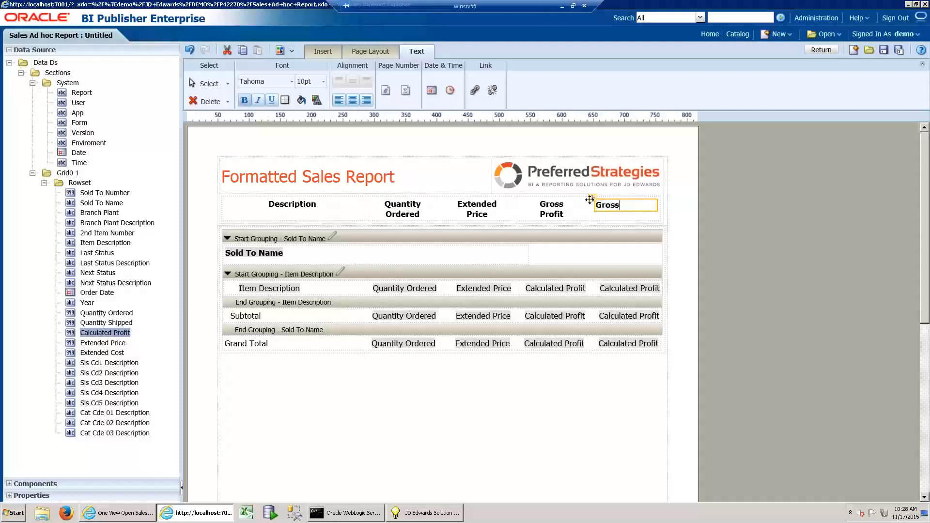
key(Return)
text(Profit)
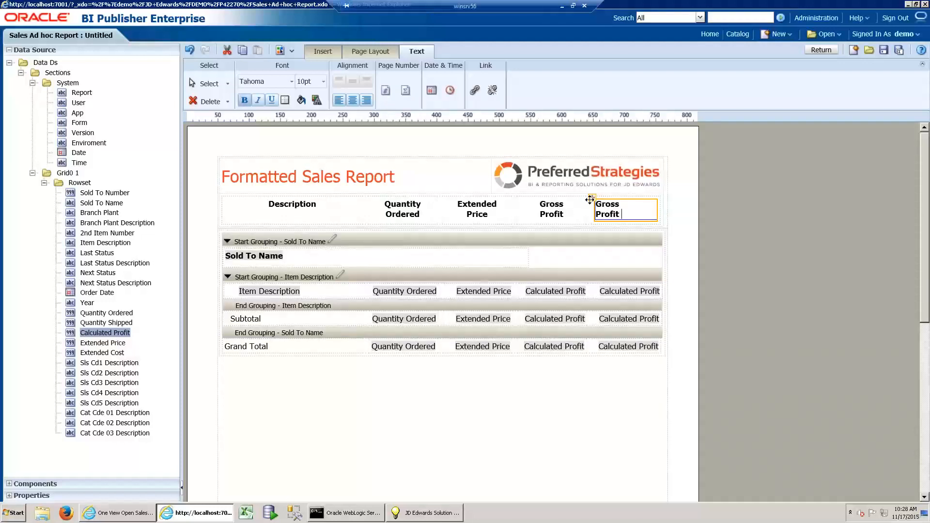
text( %)
click(620, 254)
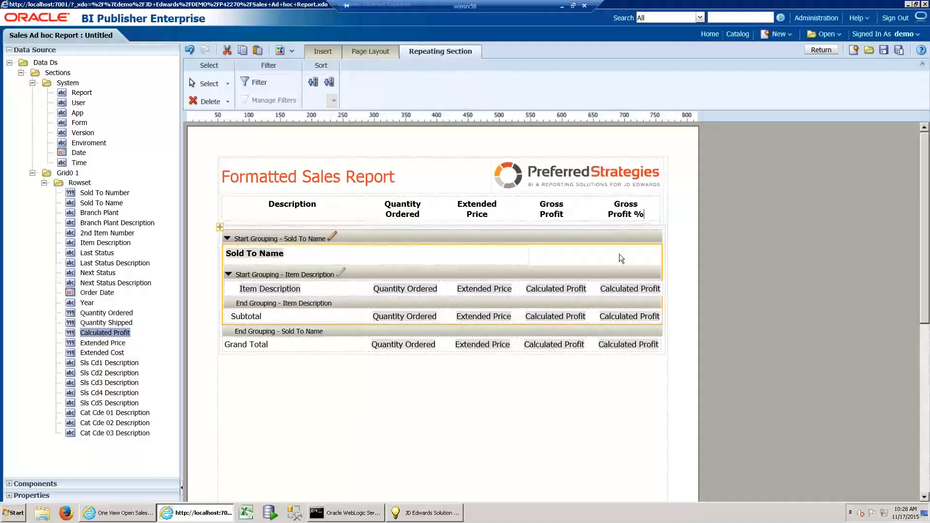
Save the layout as "Formatted Sales Report" with the English (United States) locale.
click(884, 49)
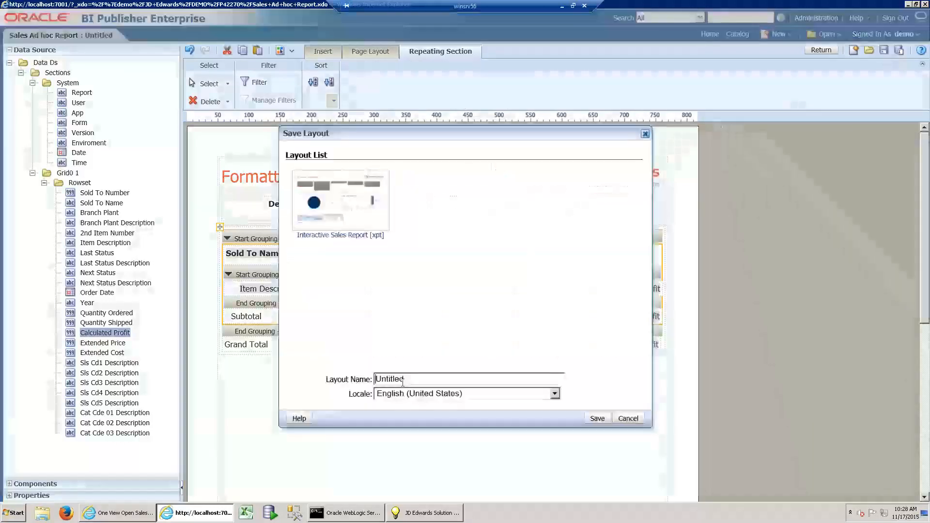
key(End)
key(BackSpace)
key(BackSpace)
key(BackSpace)
key(BackSpace)
key(BackSpace)
key(BackSpace)
key(BackSpace)
key(BackSpace)
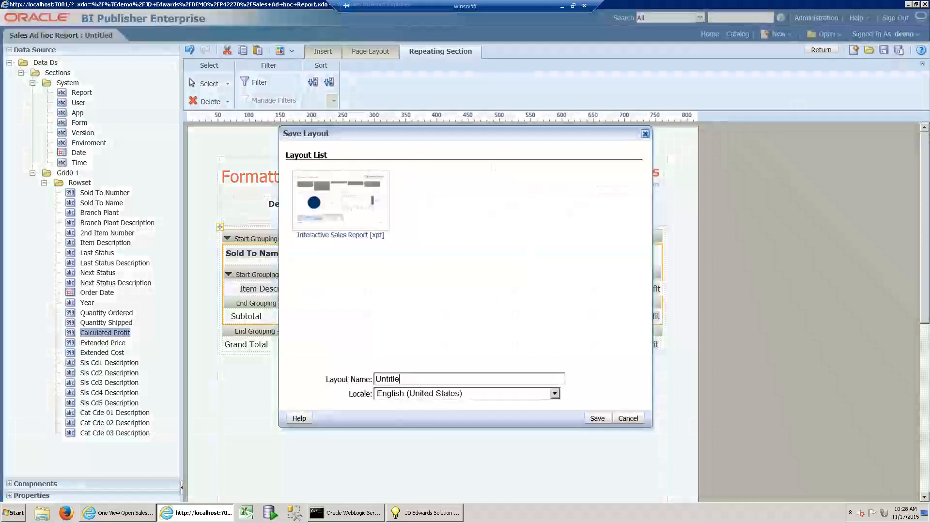
text(Forma)
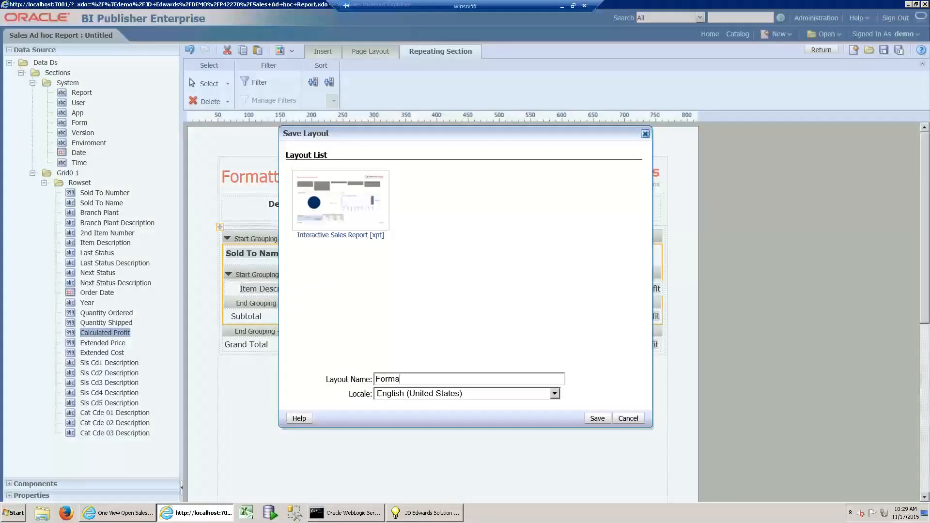
text(tted Sales Report)
click(598, 419)
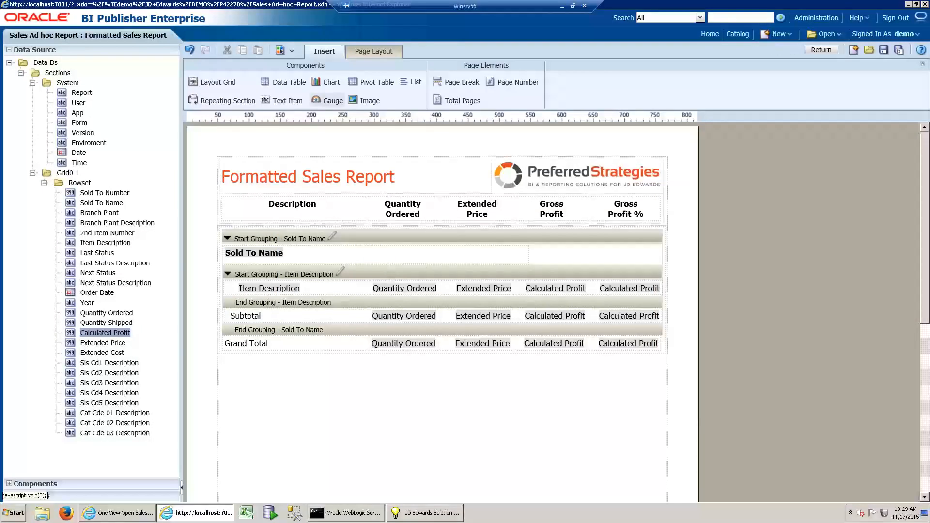
Preview the layout as PDF, check its headings, detail rows, subtotal and grand total, and close the preview.
click(292, 51)
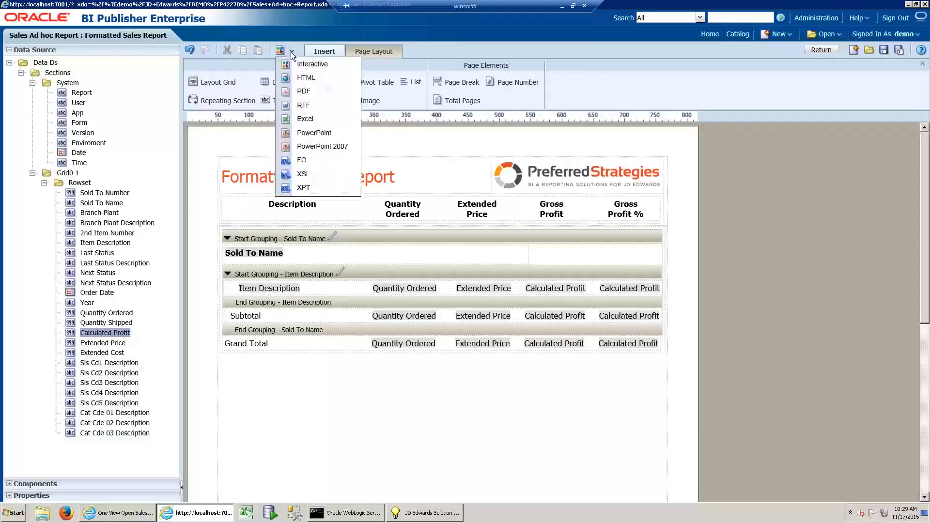
click(307, 92)
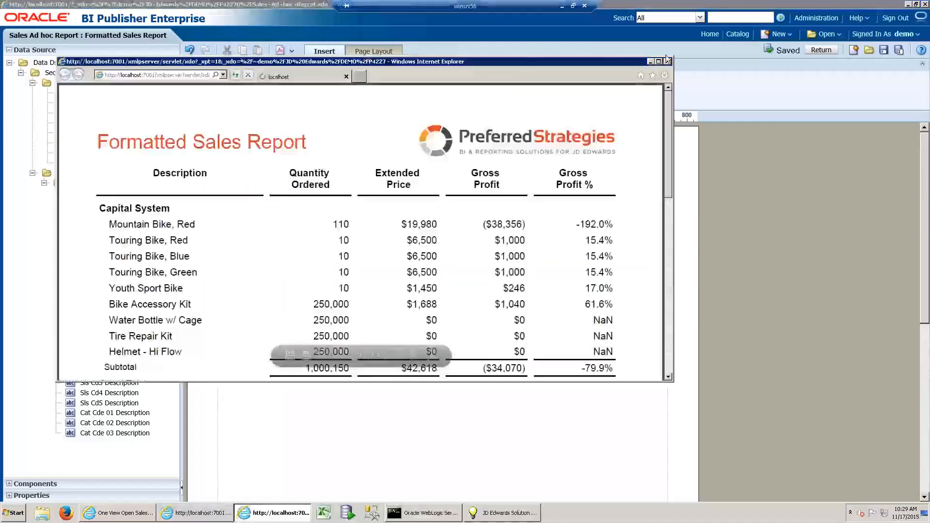
click(658, 62)
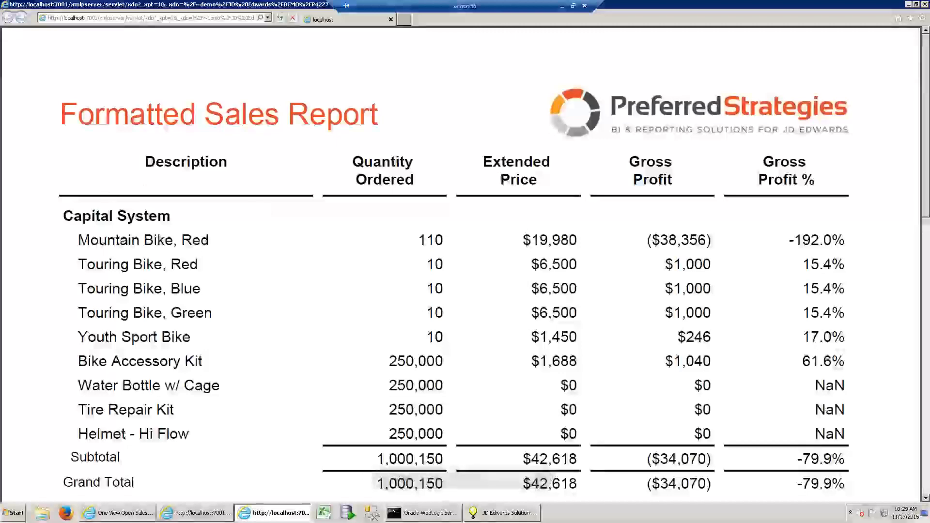
scroll(130, 226, down, 3)
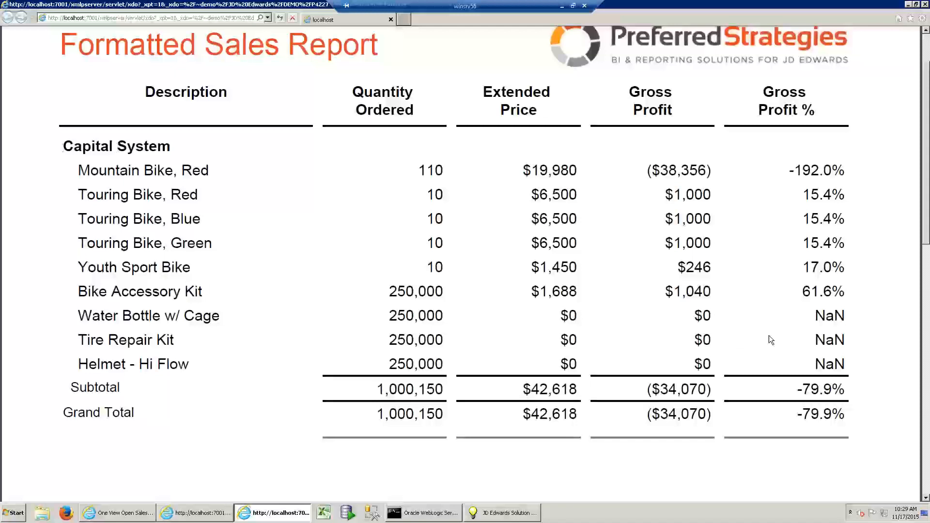
scroll(455, 240, up, 1)
scroll(342, 161, up, 2)
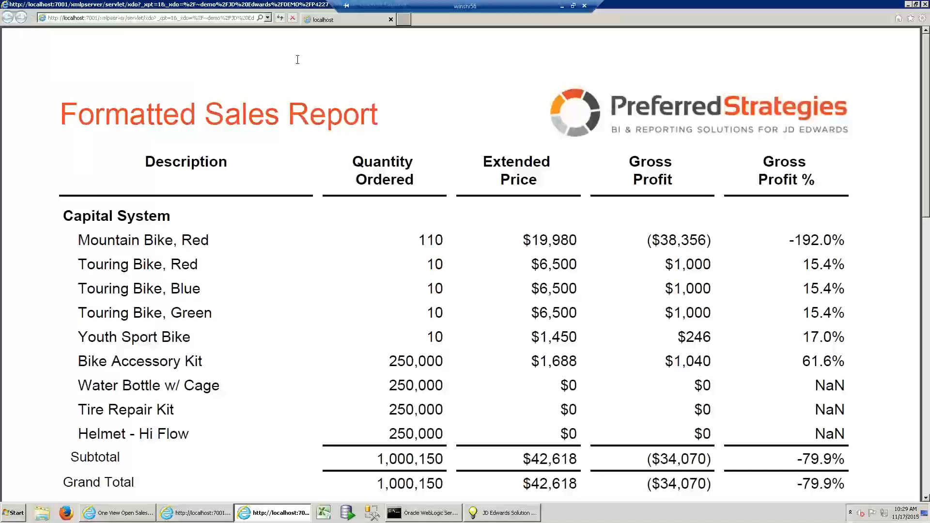
click(391, 19)
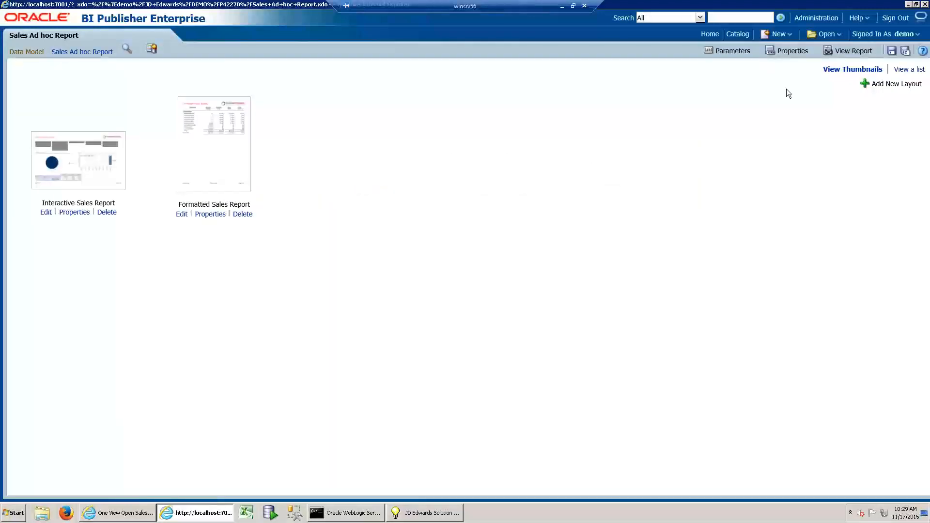
Set "Use 11.1.1.5 compatibility mode" to True in the report's formatting properties.
click(789, 51)
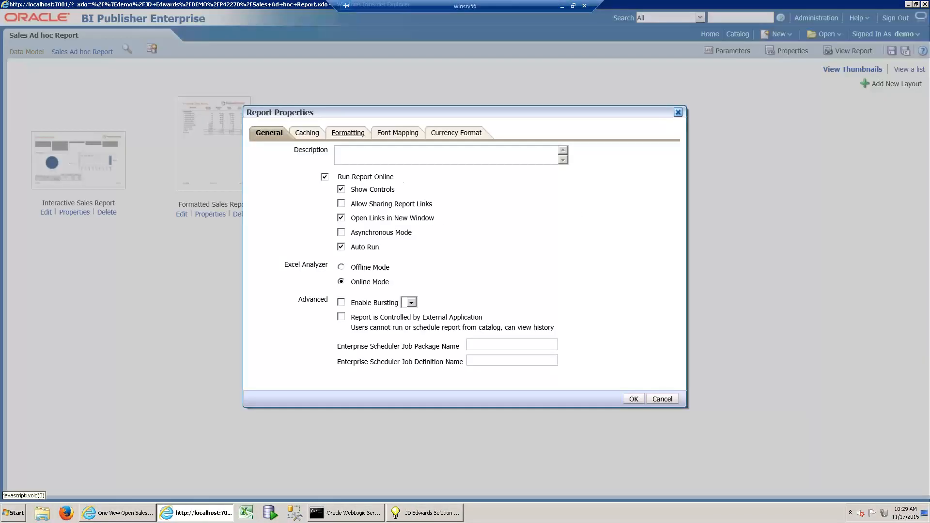
click(353, 133)
scroll(518, 269, down, 5)
scroll(514, 281, down, 15)
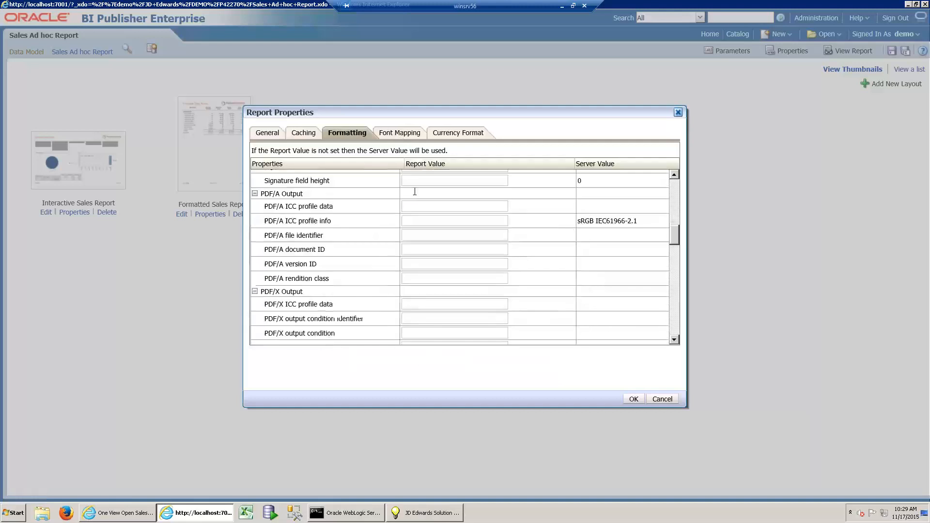
scroll(444, 310, down, 10)
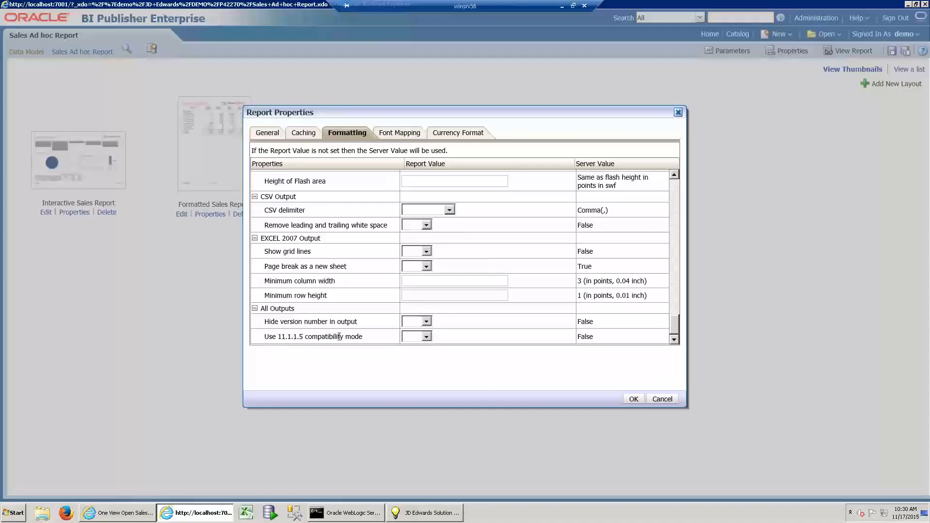
click(430, 336)
click(426, 353)
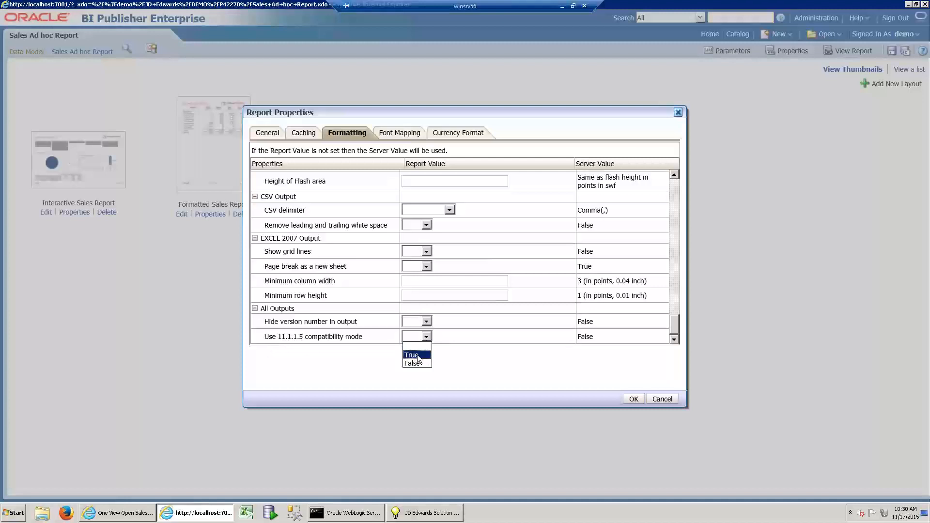
click(633, 399)
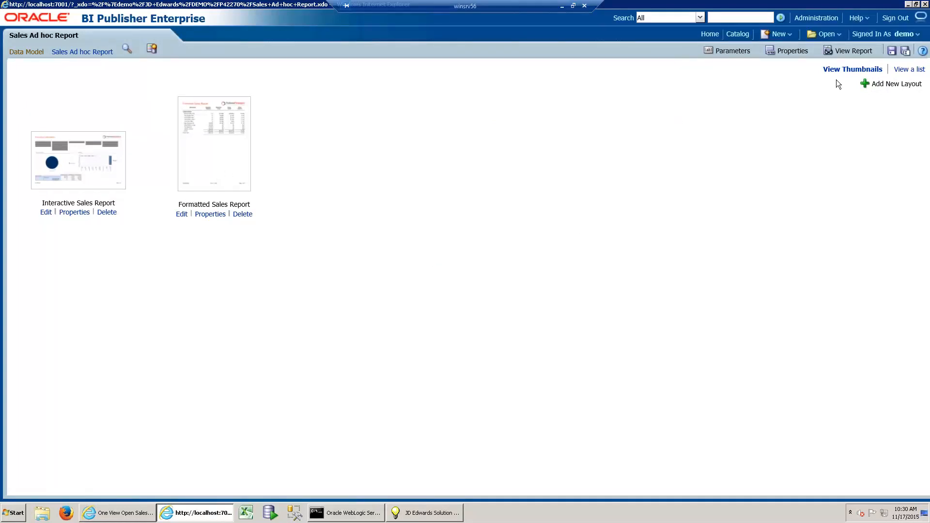
Limit the Formatted Sales Report layout's output formats to PDF and Excel, and save and close the report.
click(911, 70)
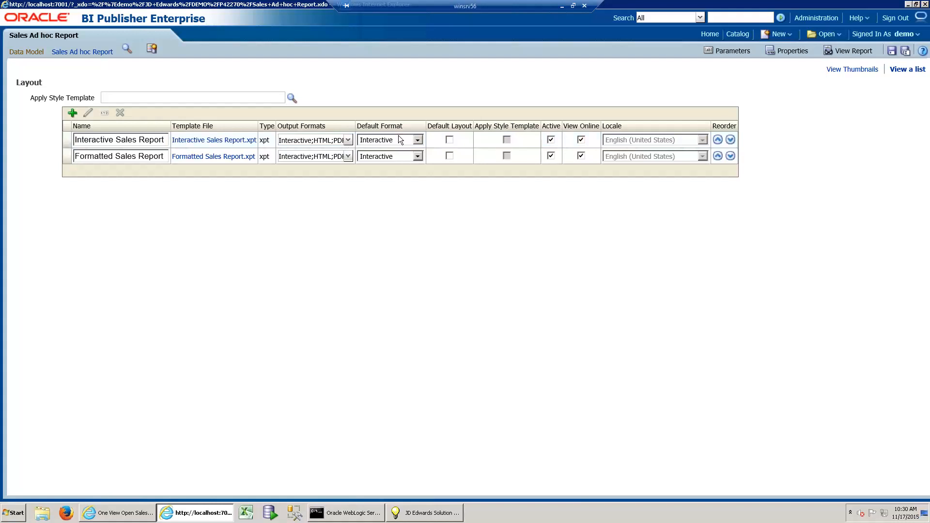
click(348, 156)
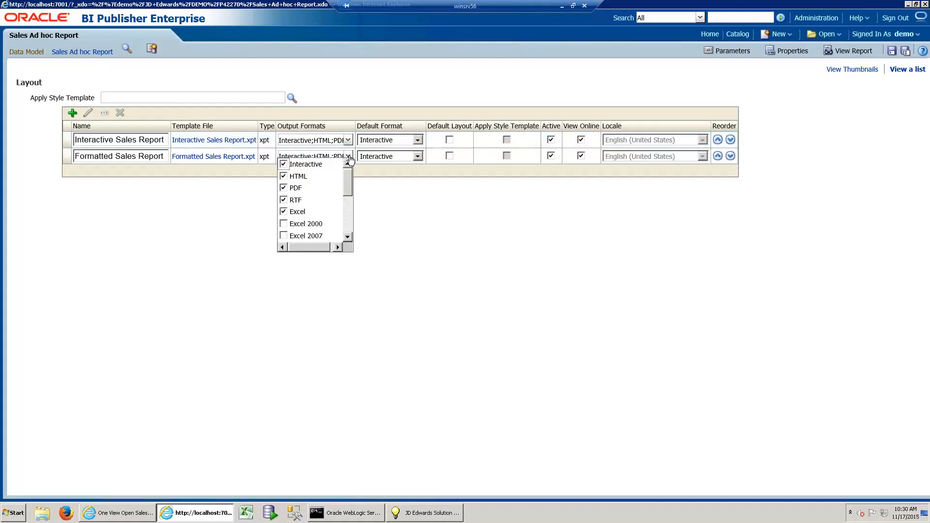
click(284, 164)
click(283, 177)
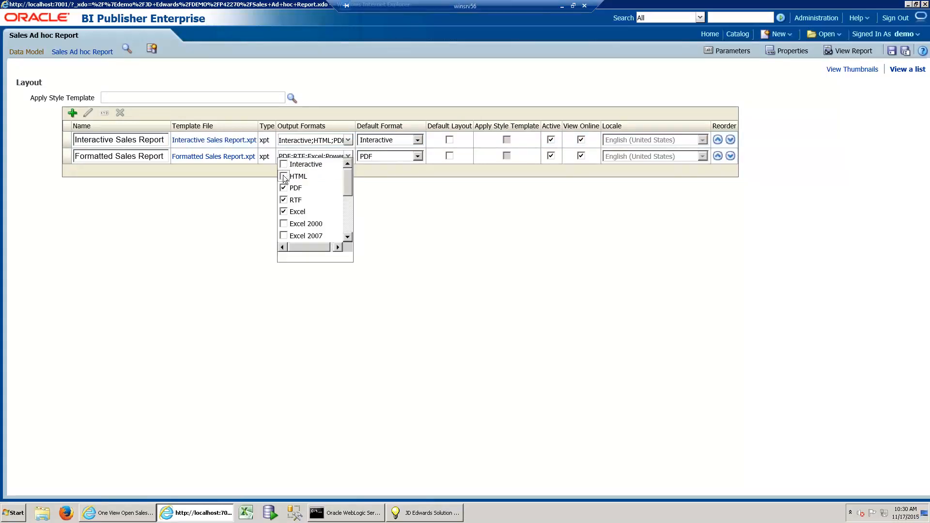
click(284, 201)
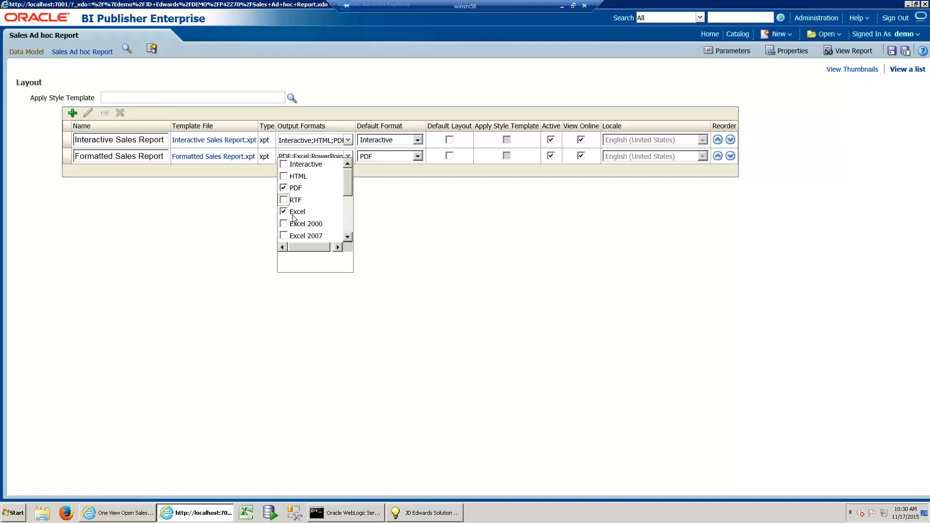
scroll(349, 184, down, 2)
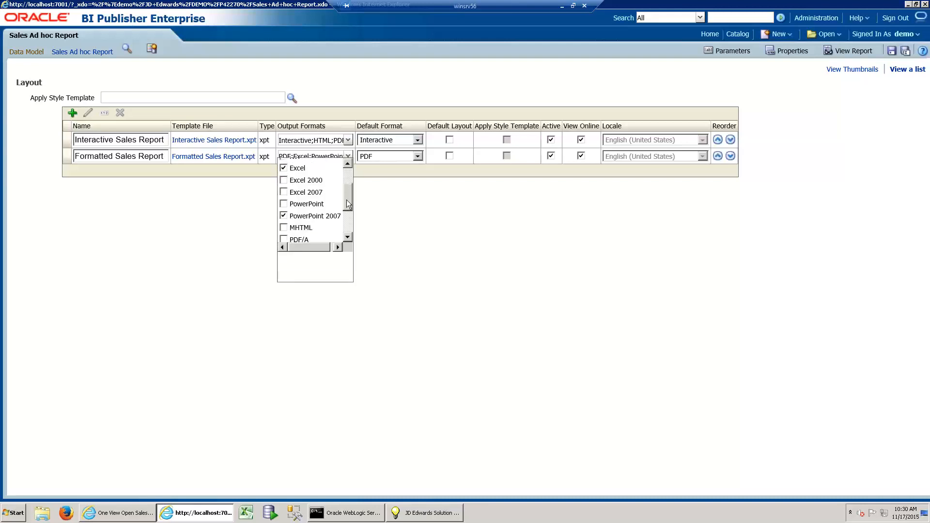
click(284, 214)
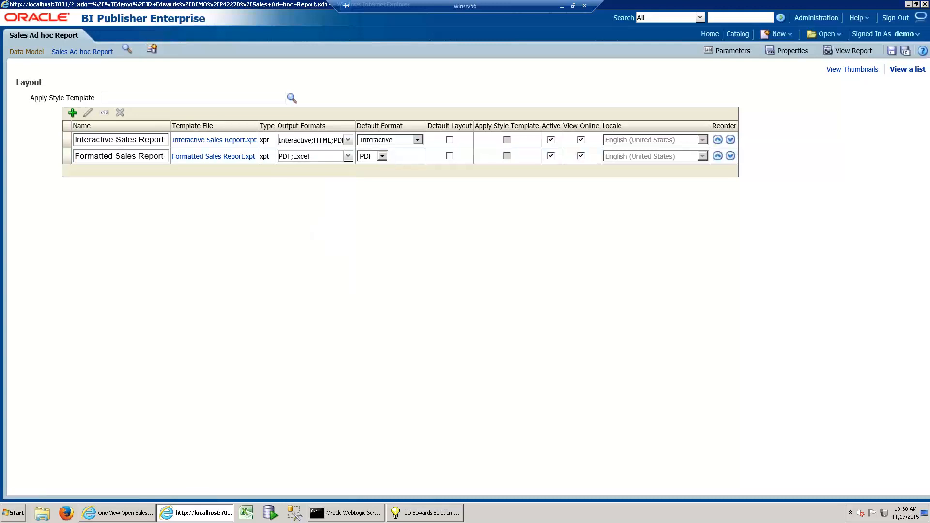
click(892, 51)
click(925, 4)
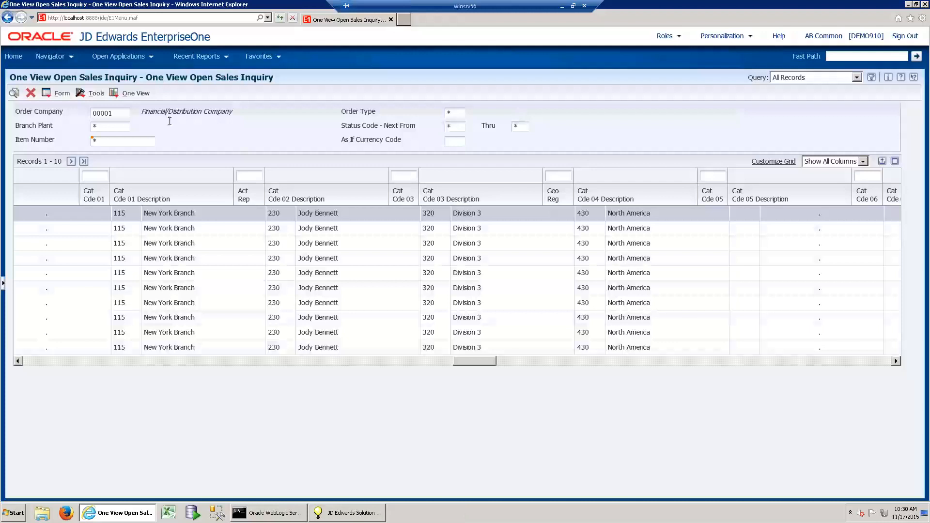
Run the Interactive Sales Report layout of the Sales Ad hoc Report and enlarge its window to full screen.
click(114, 93)
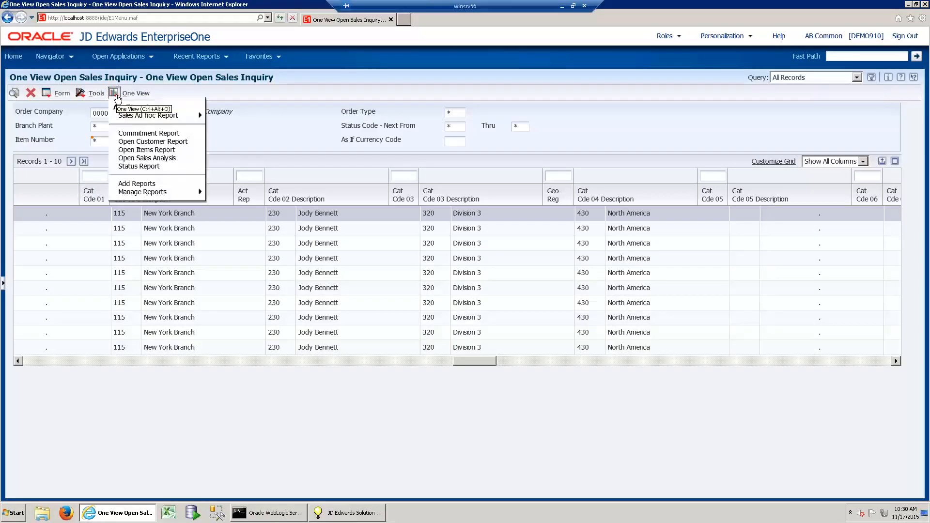
mouse_move(172, 119)
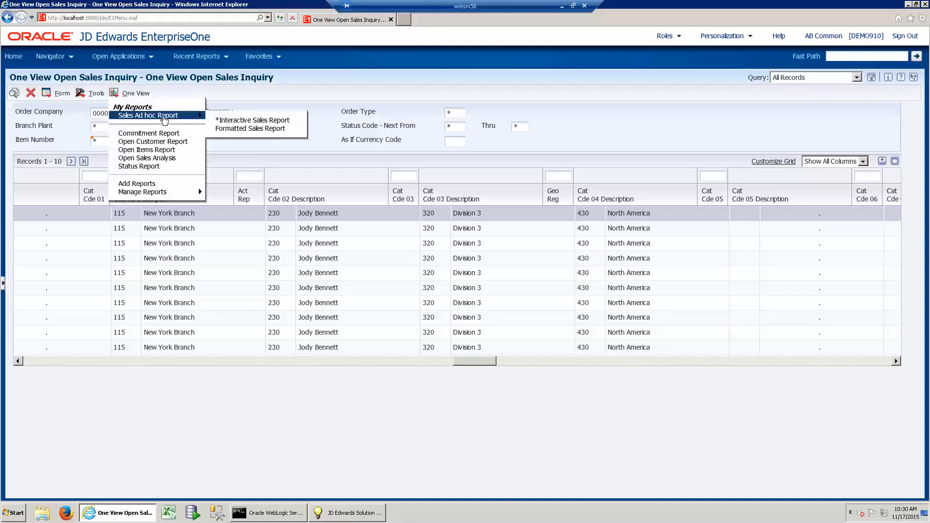
click(248, 121)
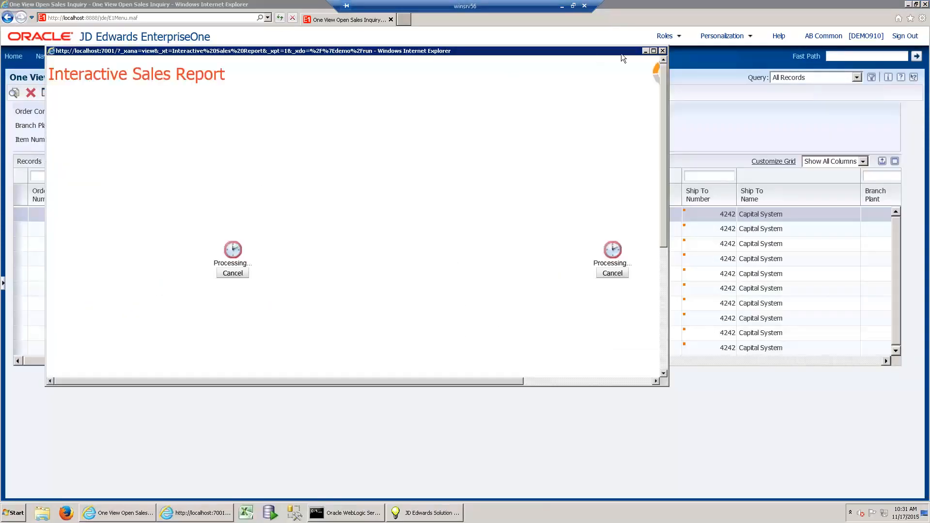
click(654, 51)
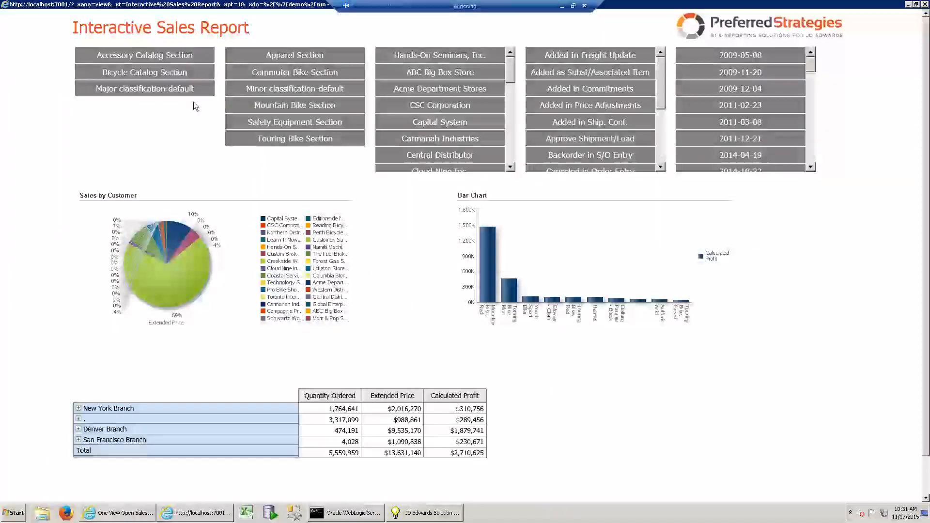
Filter the report to Bicycle Catalog Section and Mountain Bike, Red, and drill into Capital System under New York Branch in the pivot table.
click(127, 74)
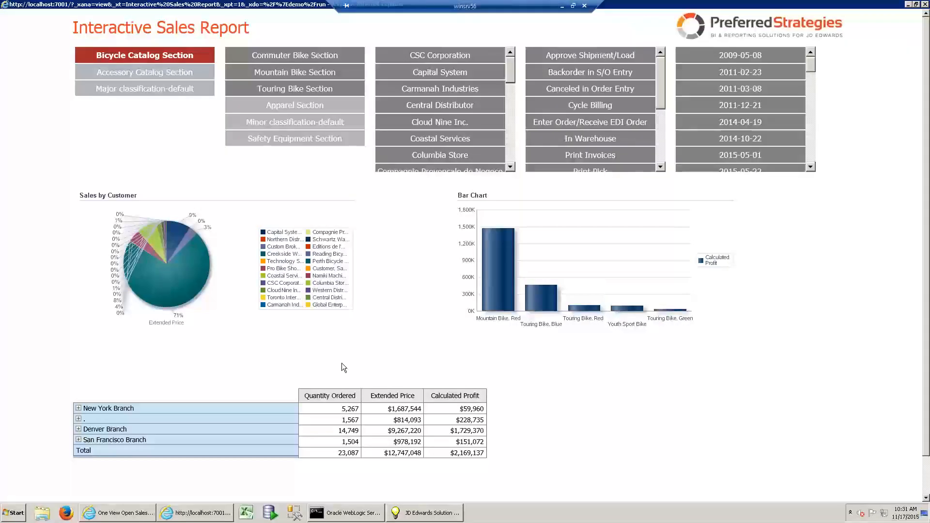
click(509, 272)
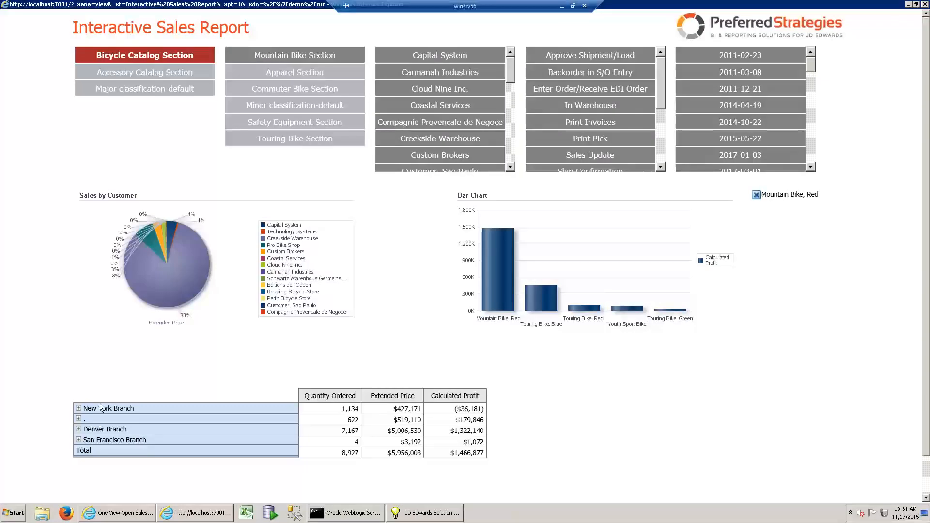
click(78, 408)
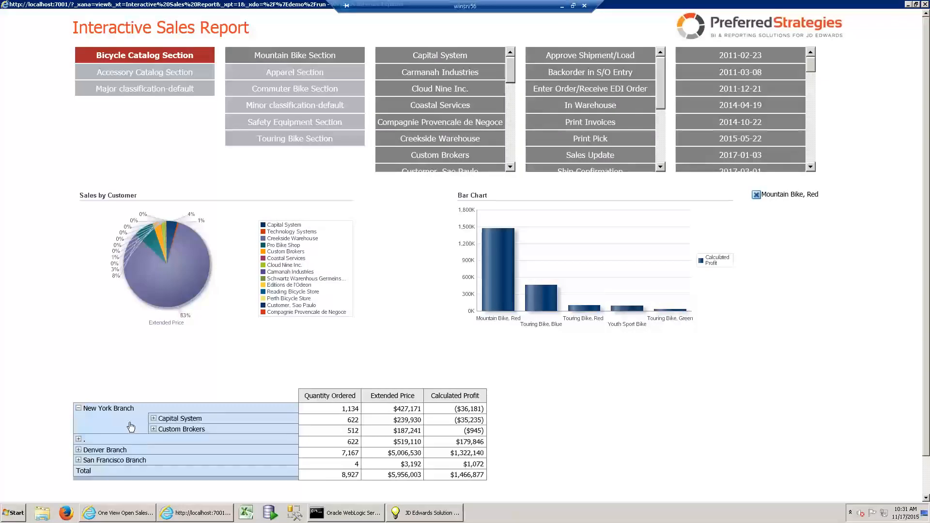
click(153, 418)
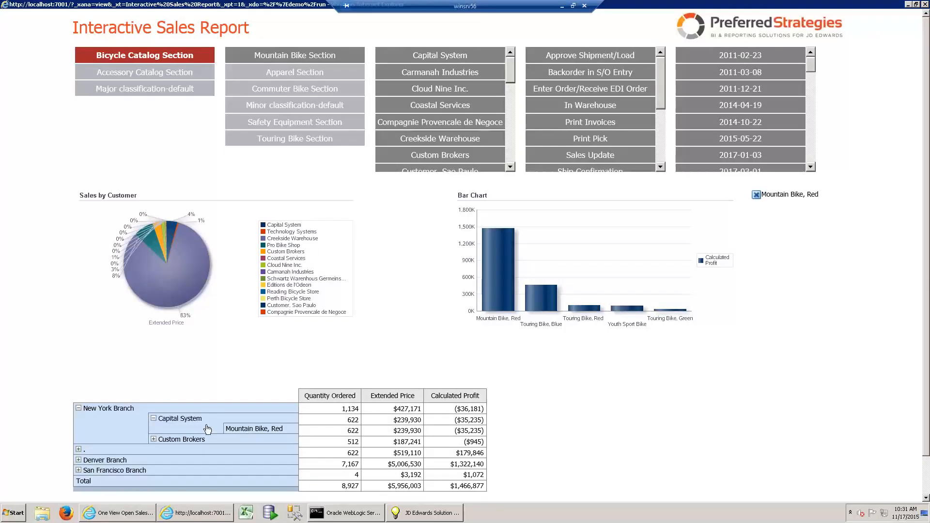
click(153, 418)
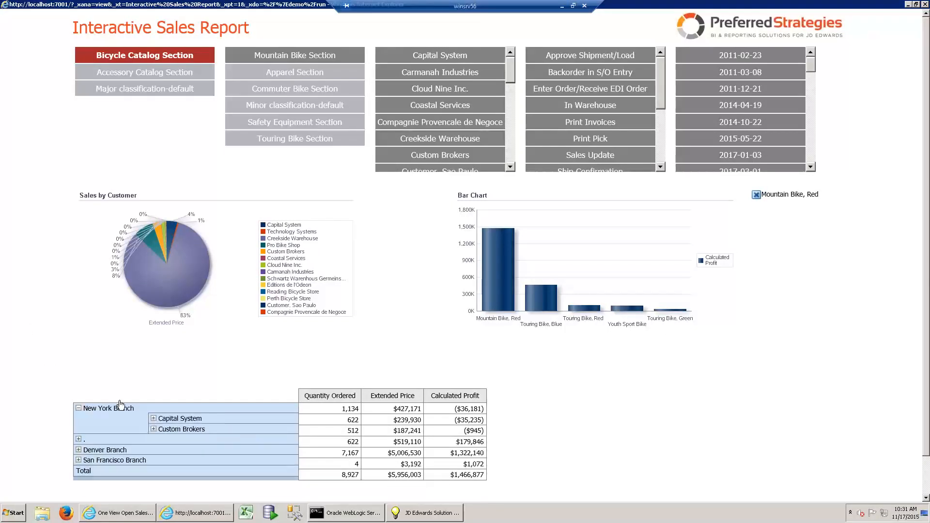
Open the pivot table in its enlarged view, expand New York Branch to show its customers, and close the view.
click(121, 405)
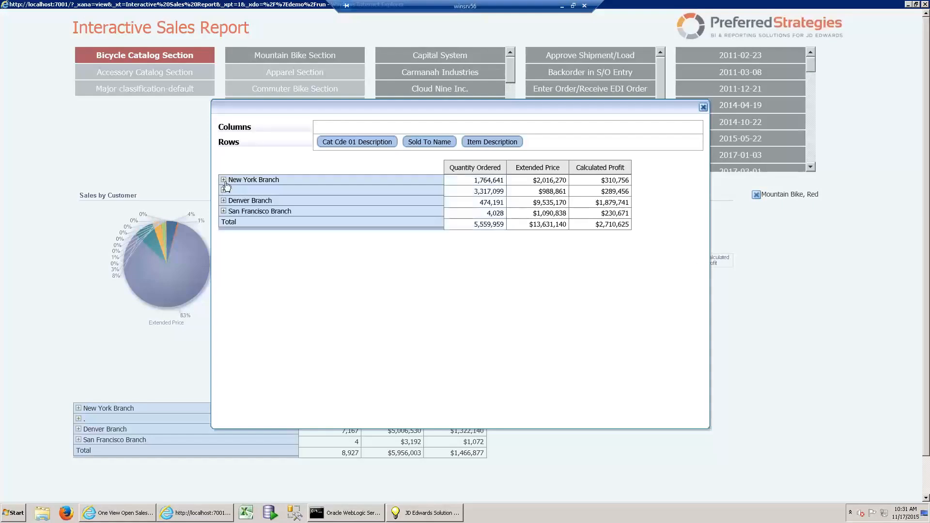
click(224, 180)
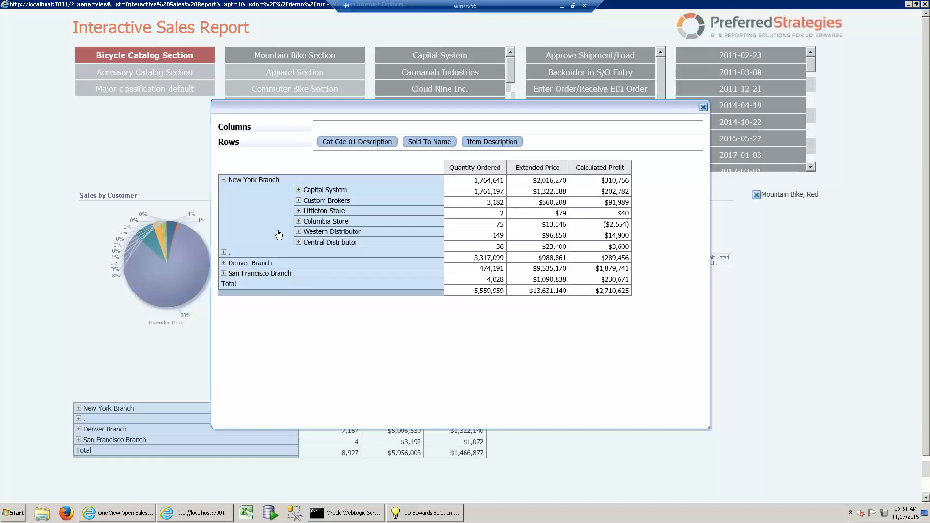
click(703, 107)
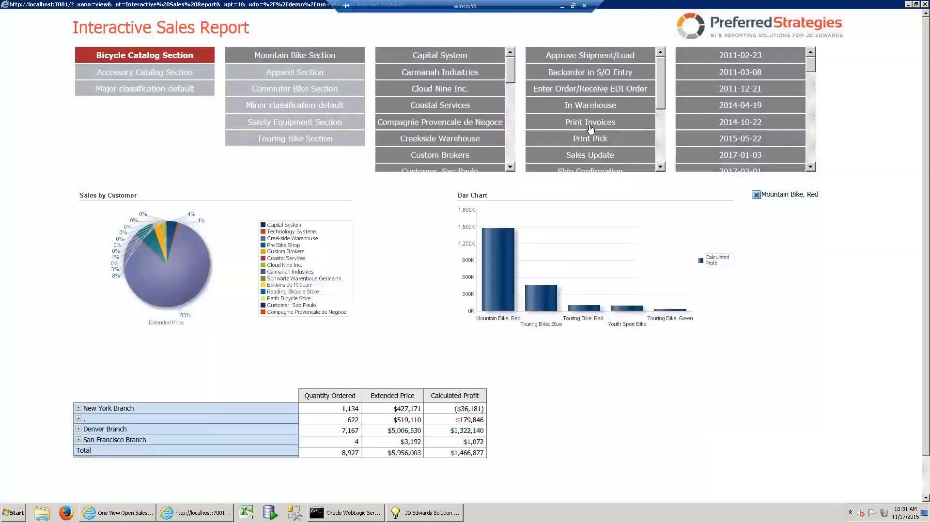
Clear the Bicycle Catalog Section and Mountain Bike, Red filters from the report.
click(119, 57)
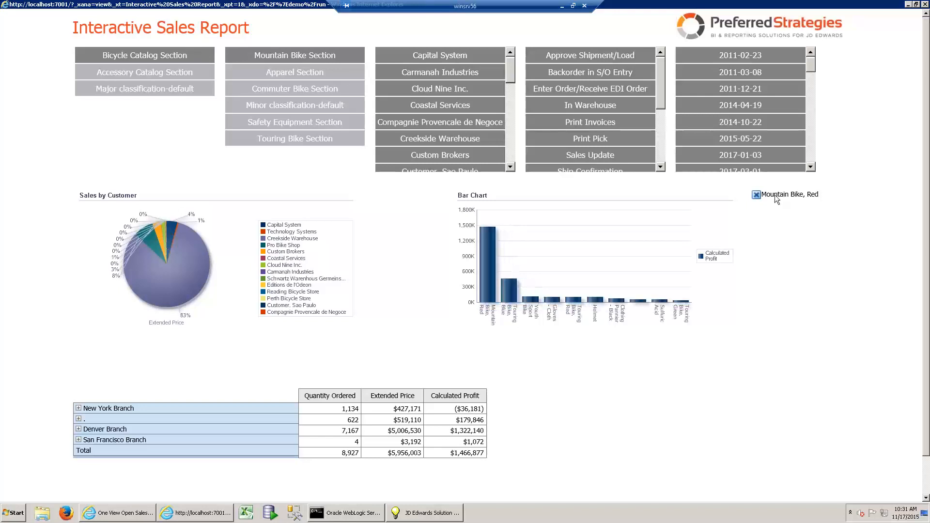
click(756, 195)
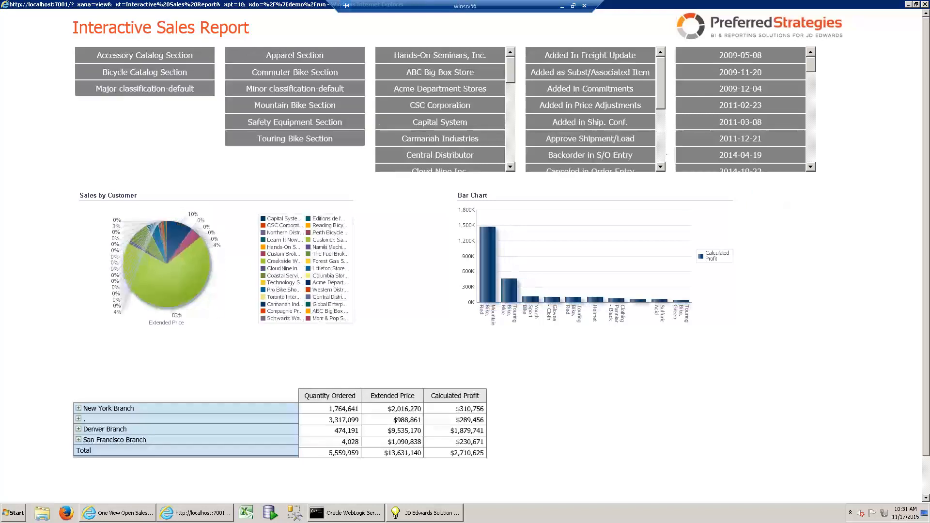
Filter the report by the Sales Update status, switch to Cycle Billing, and clear the status filter.
drag(658, 116, 651, 135)
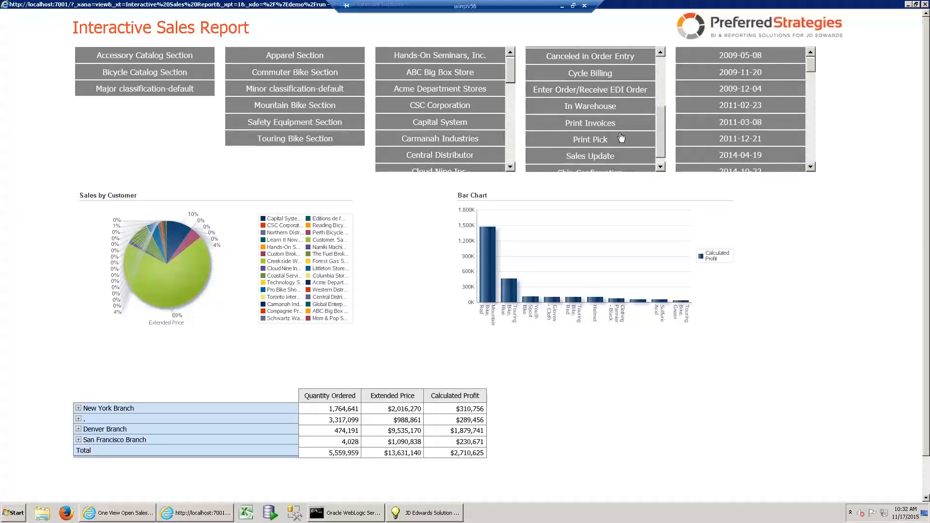
click(607, 158)
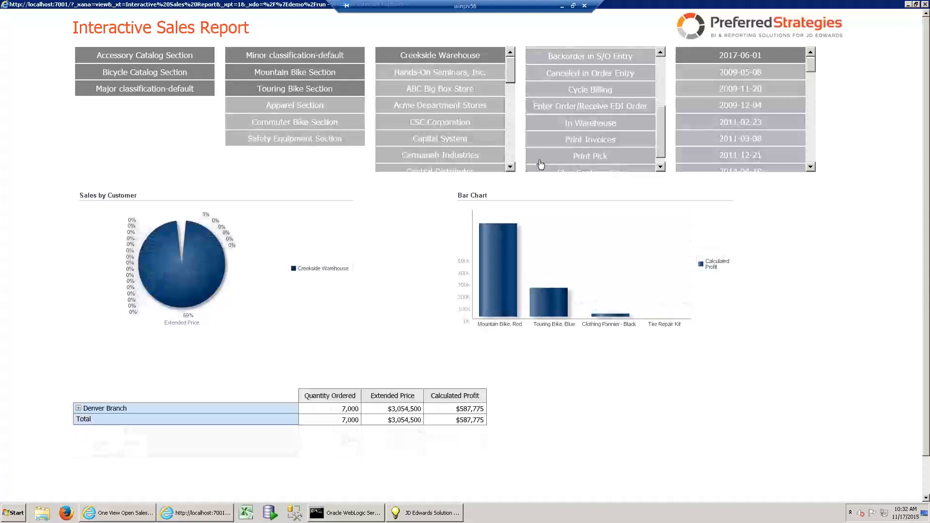
click(604, 91)
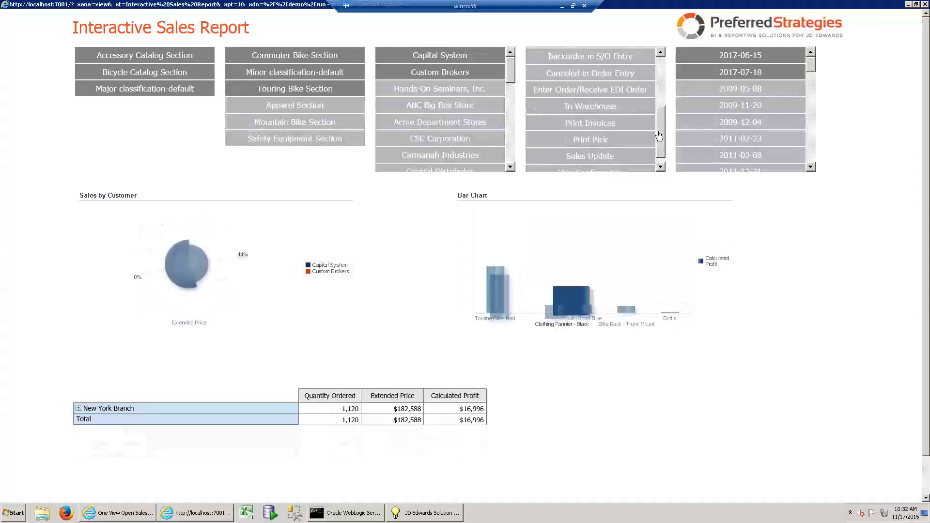
click(601, 57)
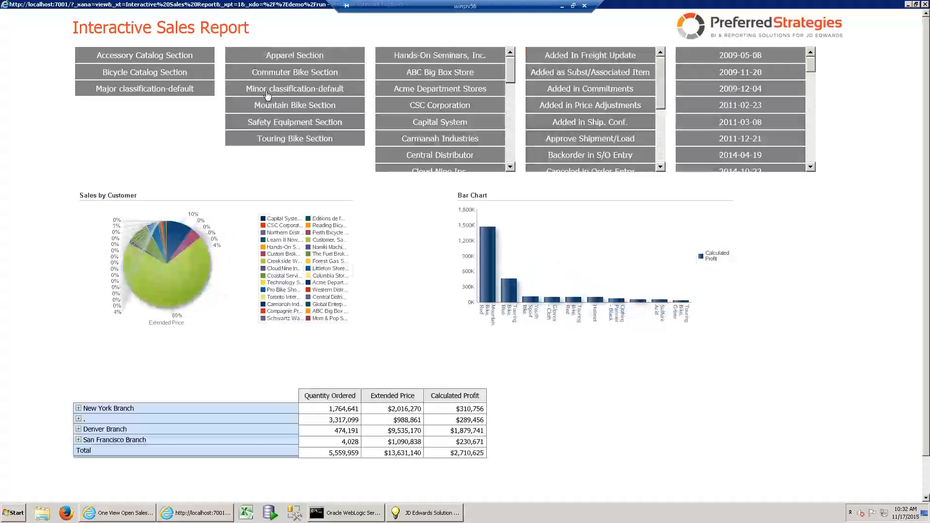
Filter the report by both Accessory Catalog Section and Bicycle Catalog Section, and close the interactive report.
click(138, 57)
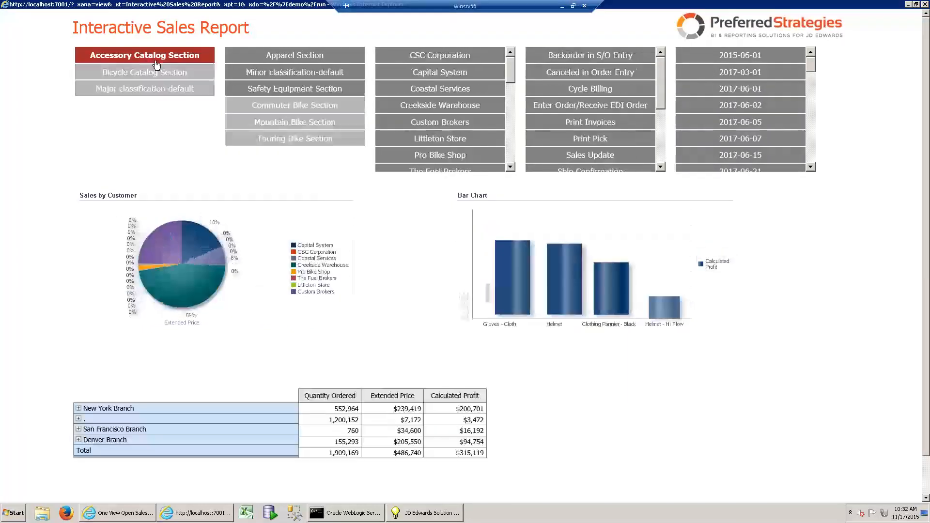
click(165, 73)
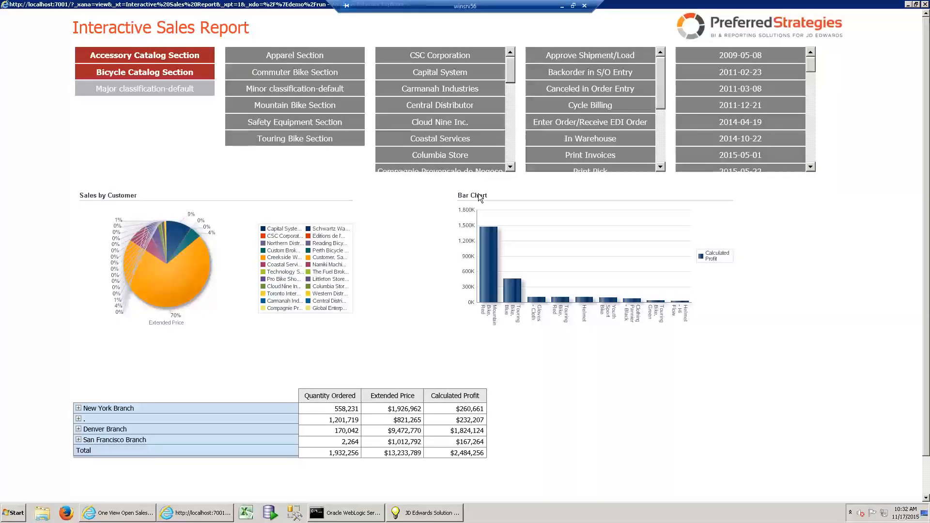
click(926, 5)
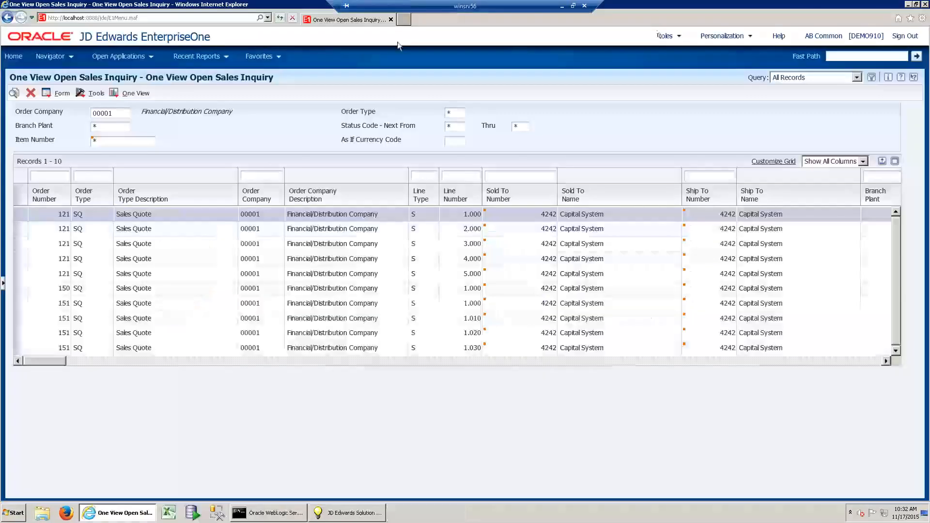
Run the Formatted Sales Report layout of the Sales Ad hoc Report and enlarge its window to full screen.
click(115, 93)
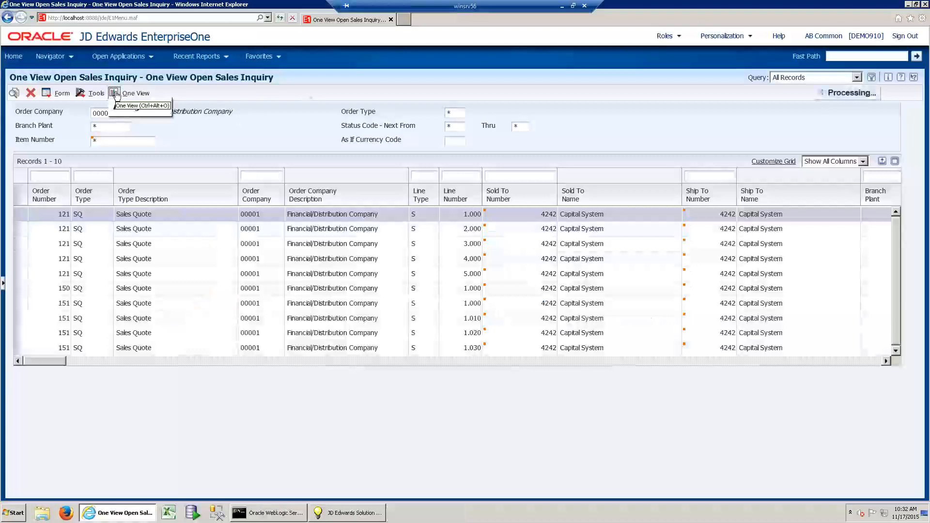
mouse_move(200, 117)
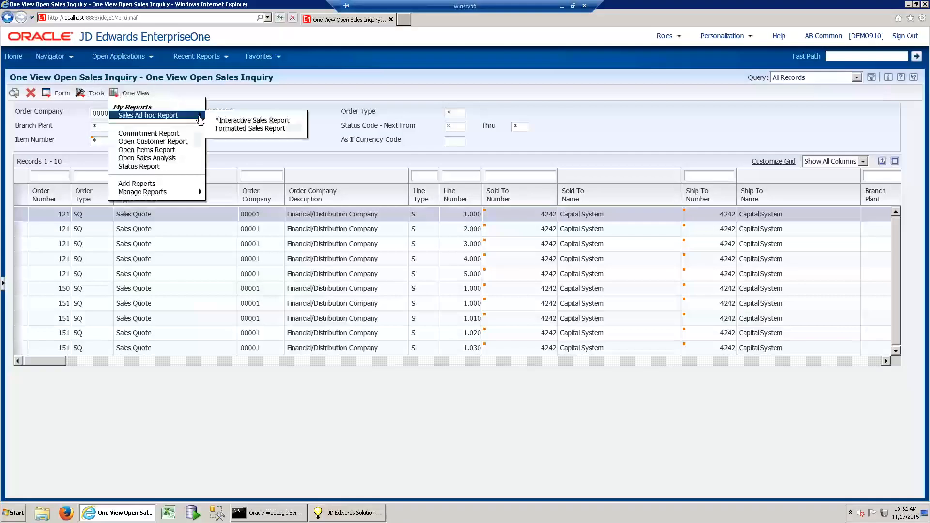
click(252, 129)
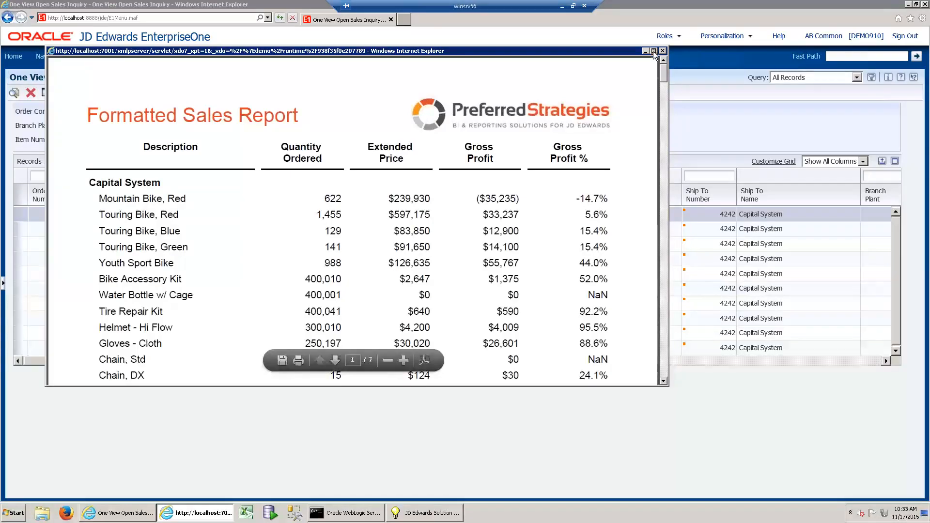
click(653, 52)
Review the first two PDF pages for customer groups, subtotals, page headings and footers, and close the formatted report.
scroll(460, 256, down, 5)
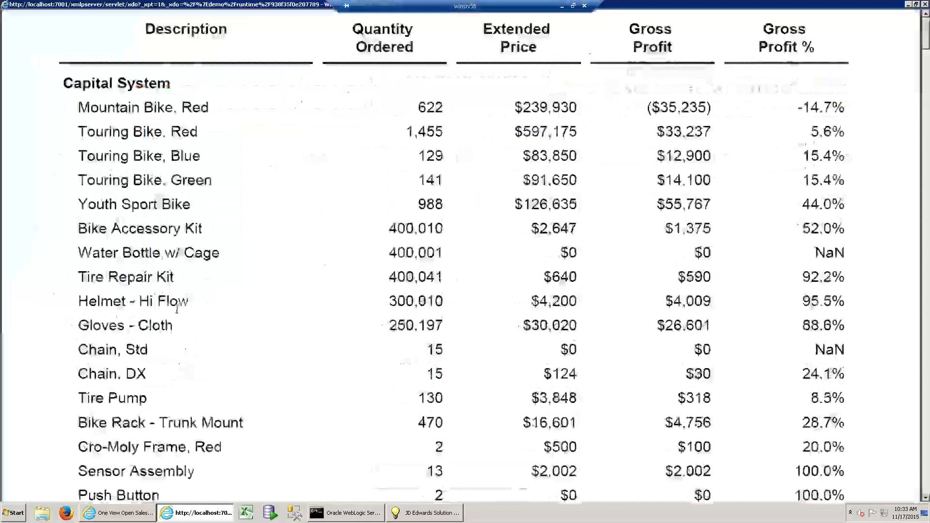
scroll(460, 256, down, 15)
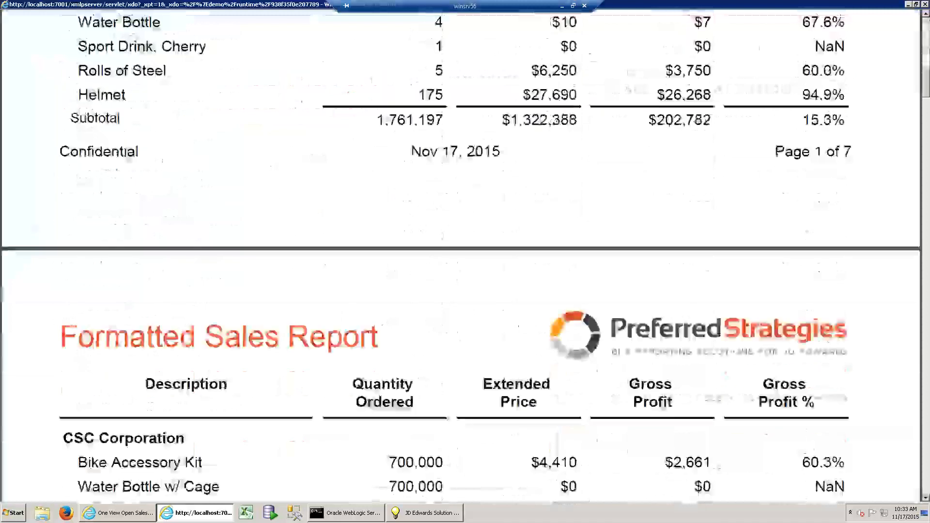
scroll(182, 308, down, 2)
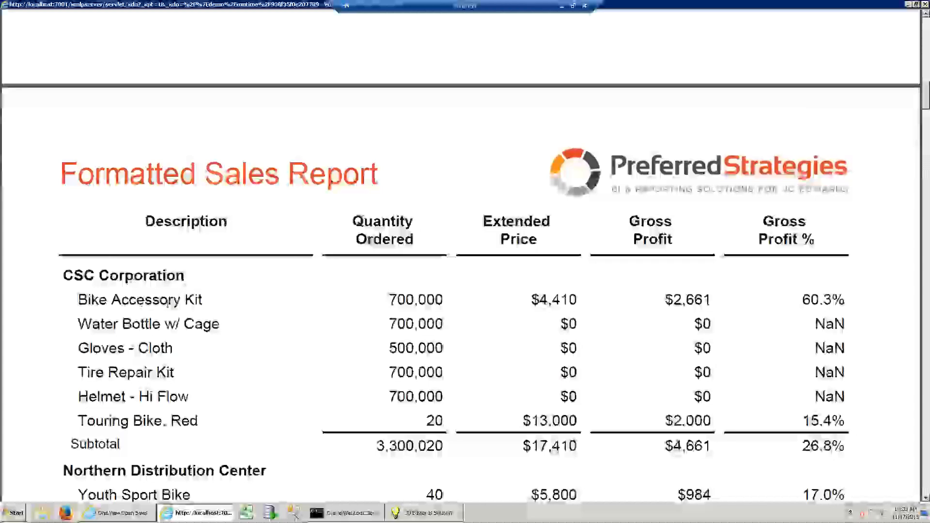
scroll(182, 308, down, 5)
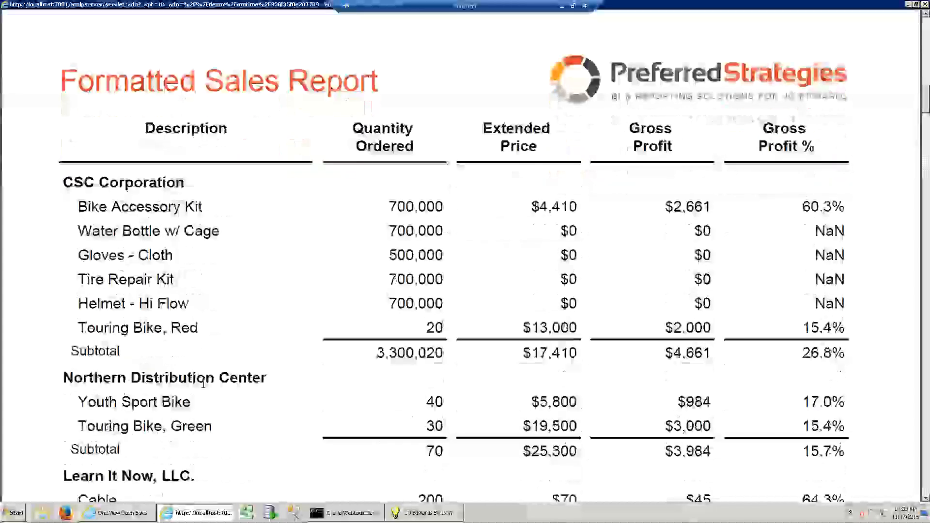
scroll(208, 395, down, 19)
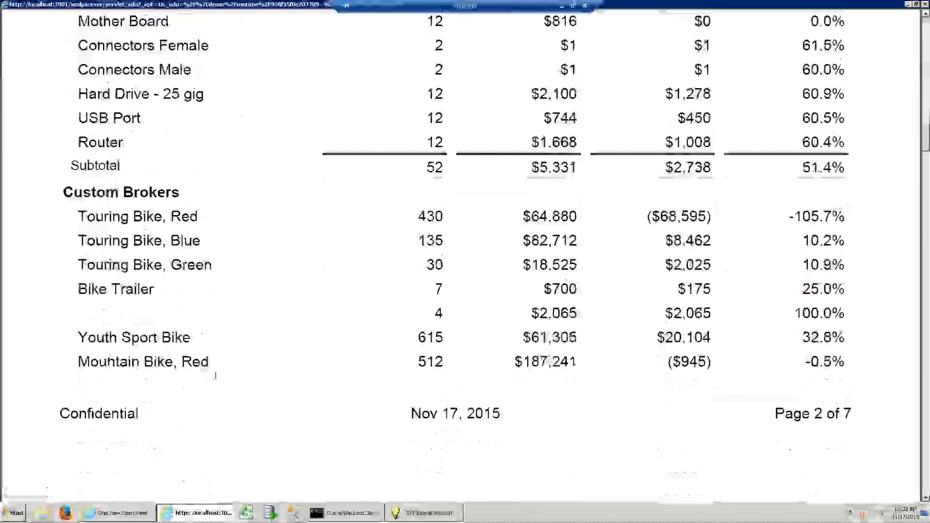
scroll(460, 252, up, 20)
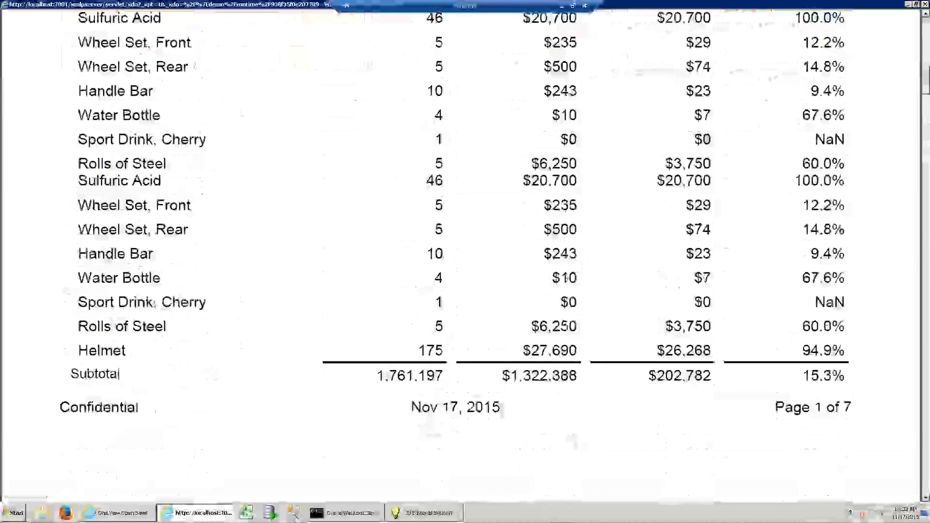
scroll(583, 35, up, 13)
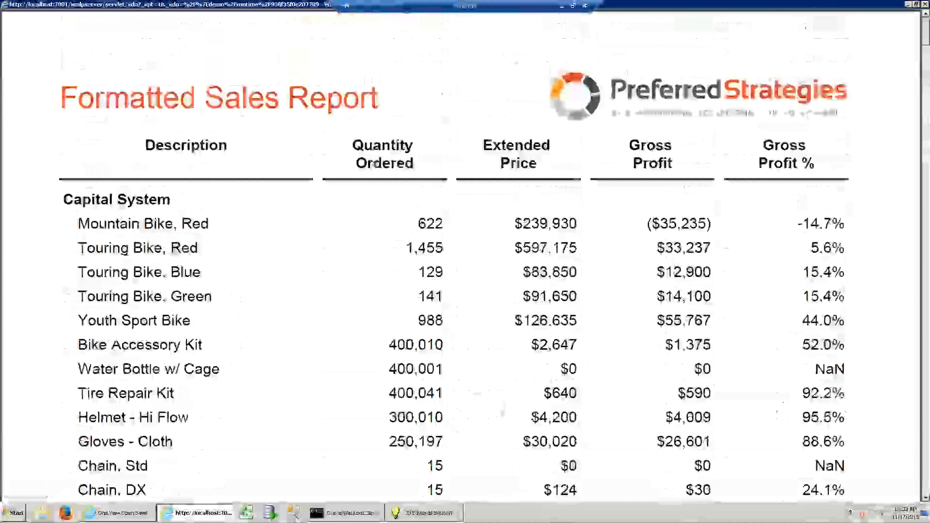
click(925, 4)
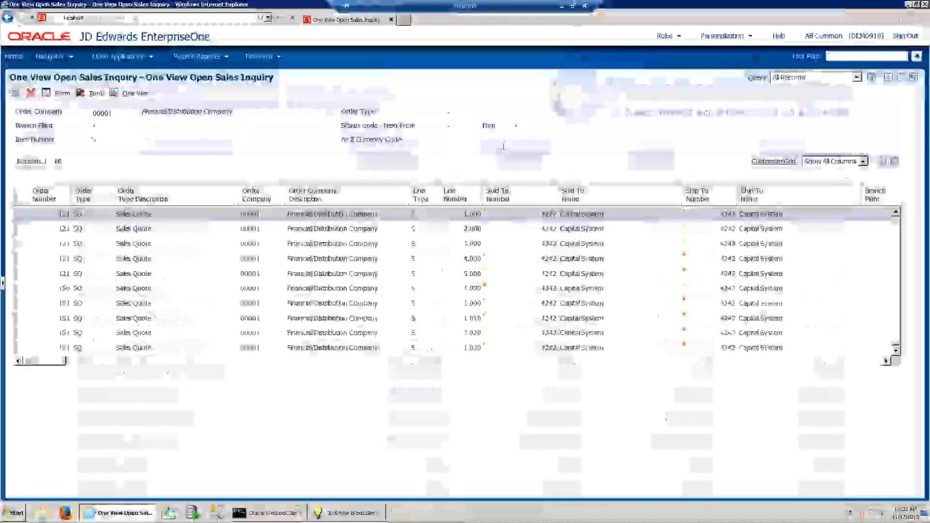